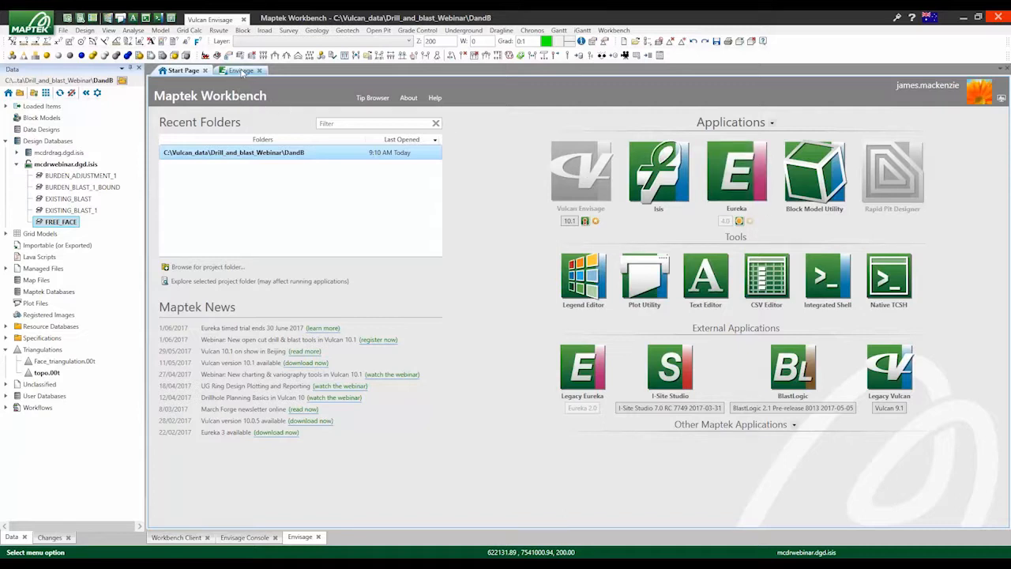
- Switch to the Envisage view and examine the green blast boundary polygon on the topography between the pit crests
left_click(241, 72)
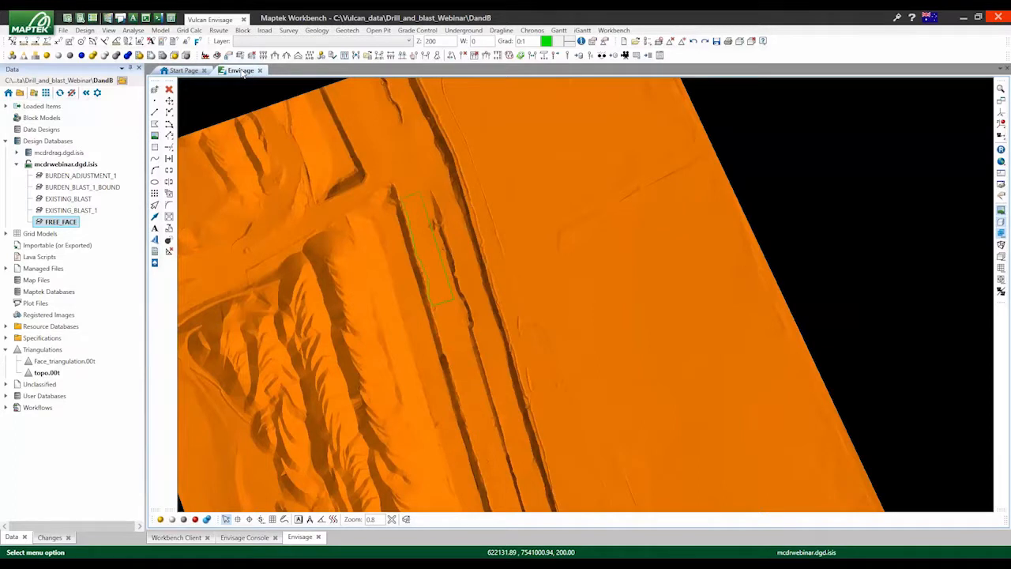
scroll(765, 151, "down", 3)
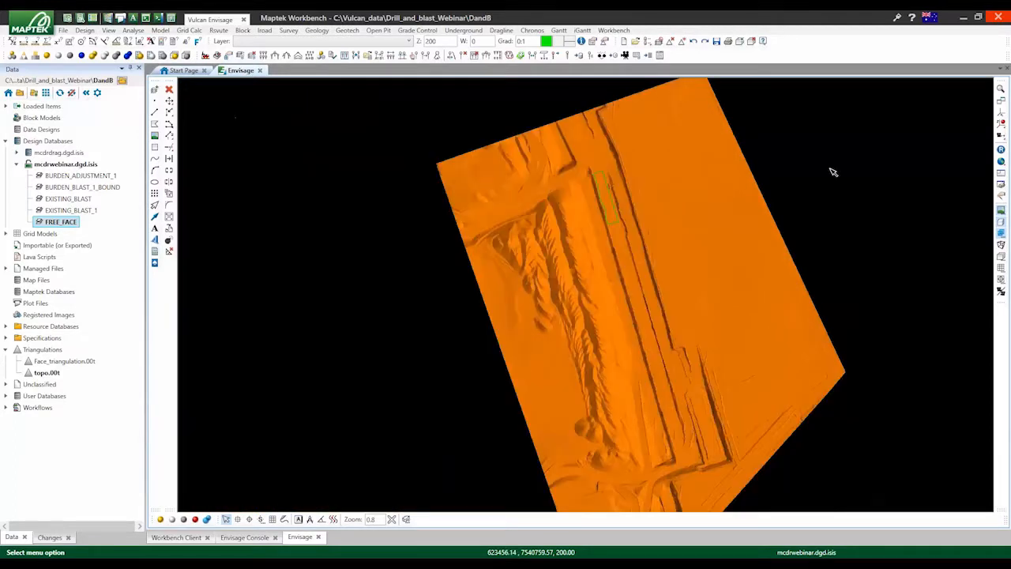
scroll(787, 153, "up", 1)
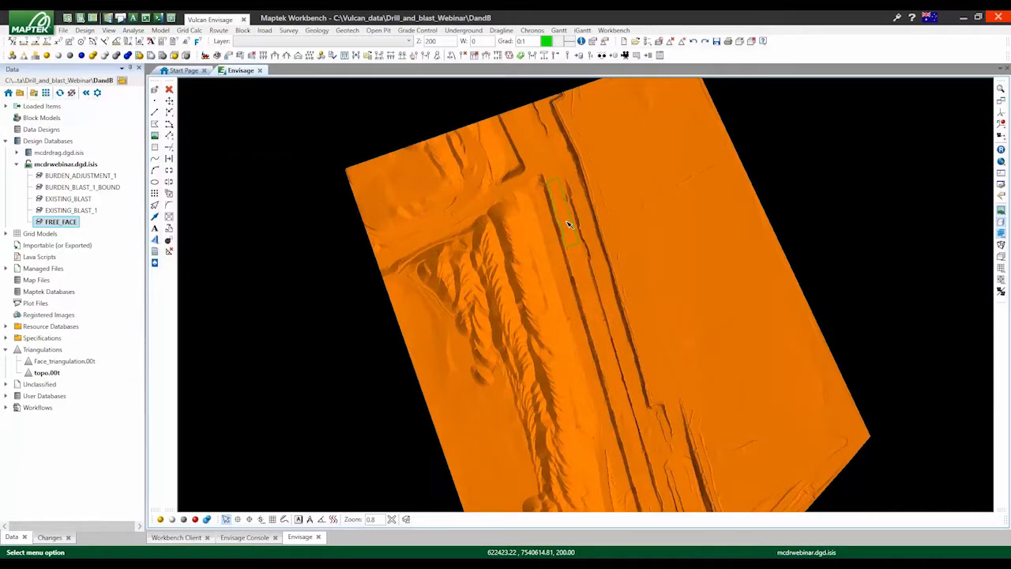
scroll(568, 224, "up", 1)
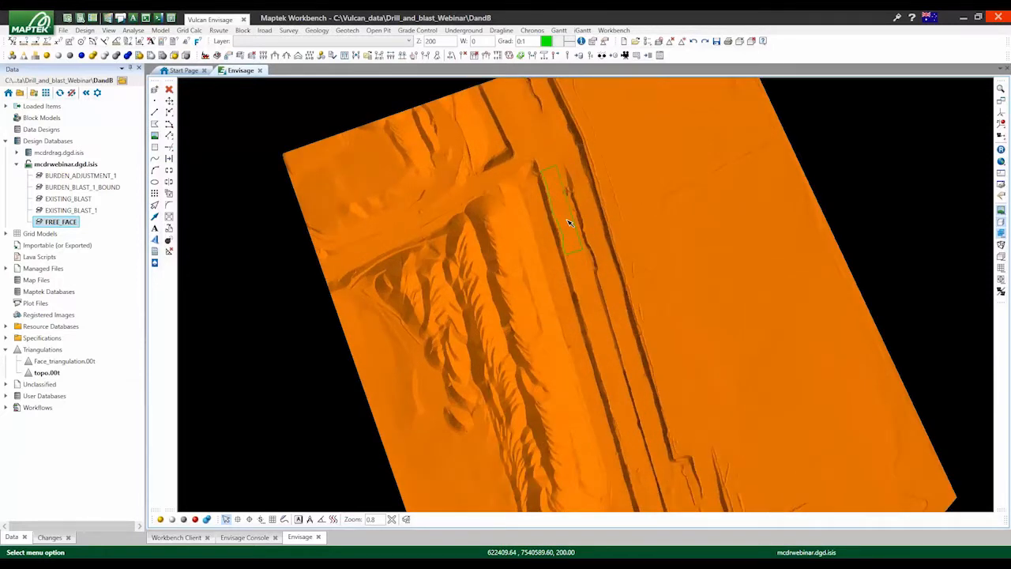
scroll(569, 223, "up", 2)
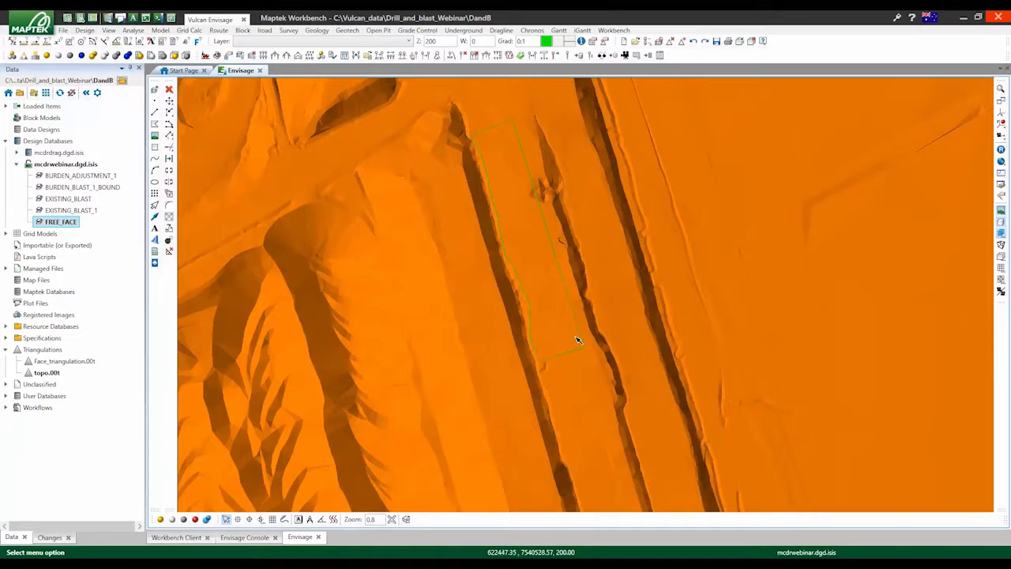
scroll(577, 339, "up", 1)
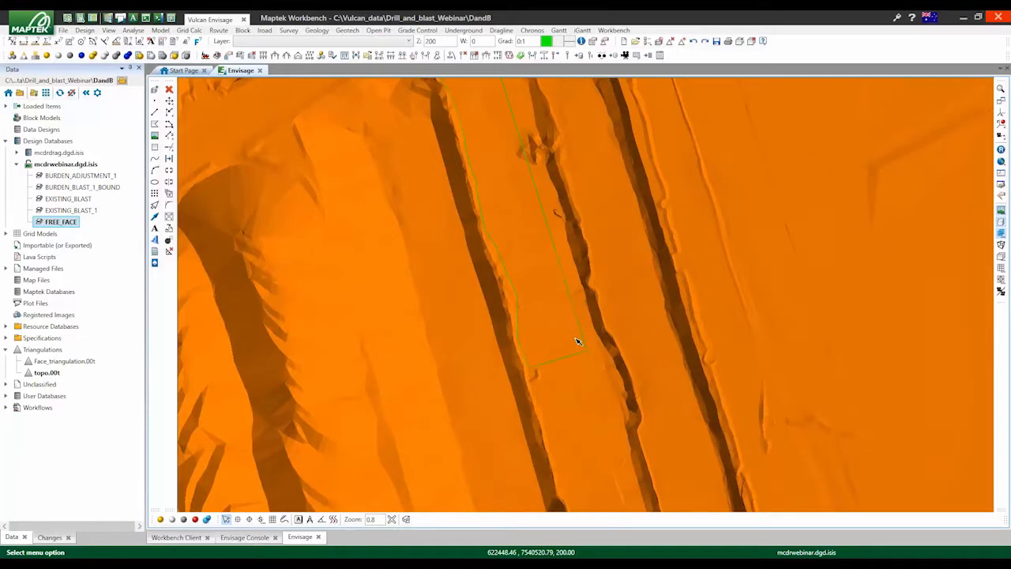
scroll(520, 411, "down", 1)
scroll(519, 411, "up", 1)
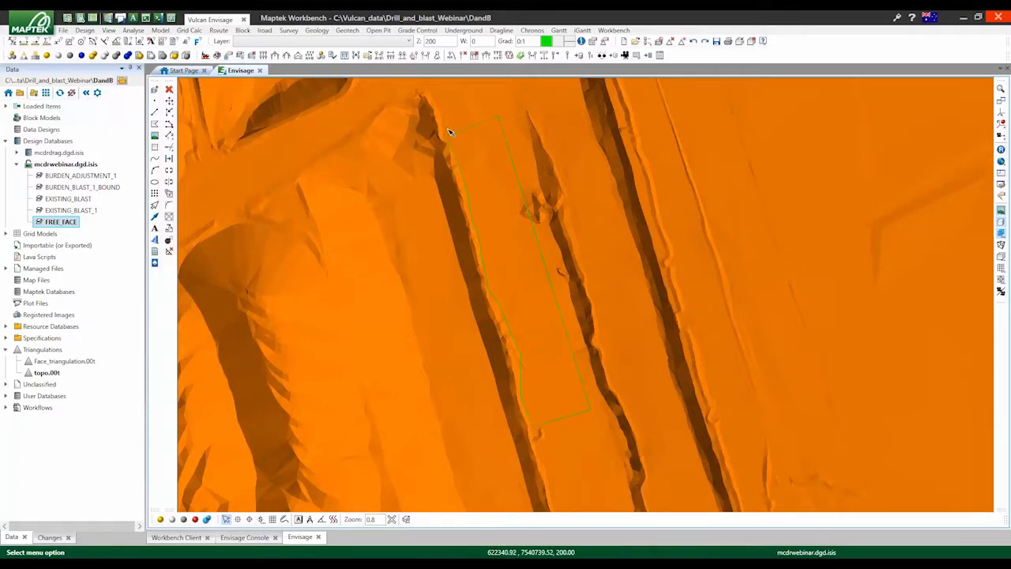
scroll(448, 131, "up", 1)
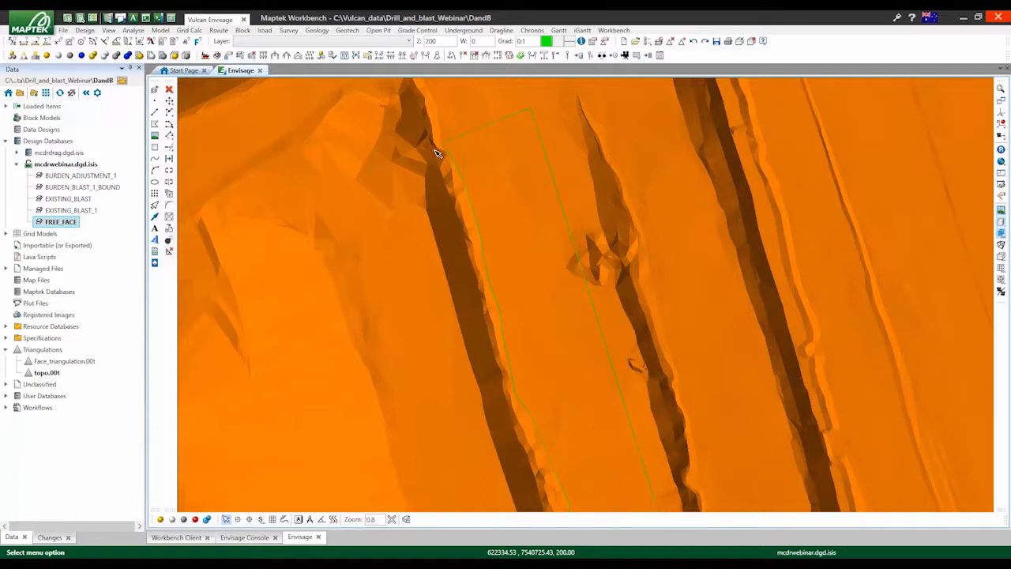
scroll(436, 153, "down", 1)
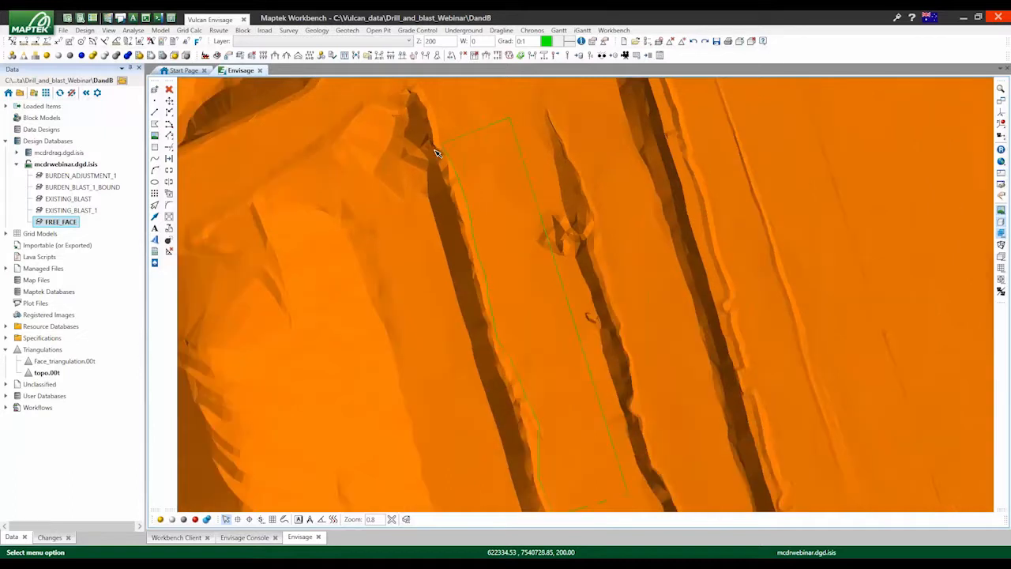
middle_click_drag(557, 456, 525, 392)
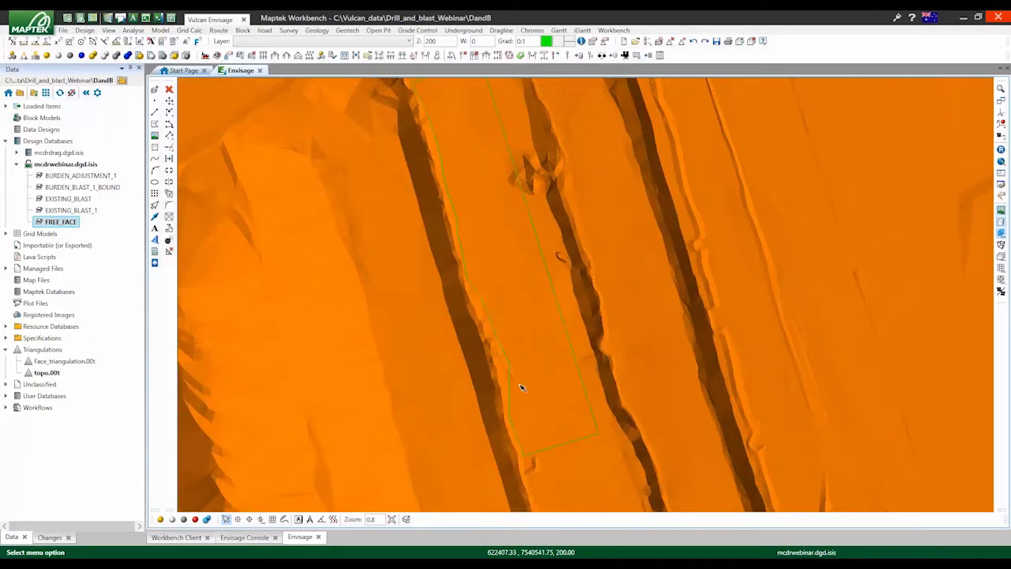
scroll(521, 387, "down", 1)
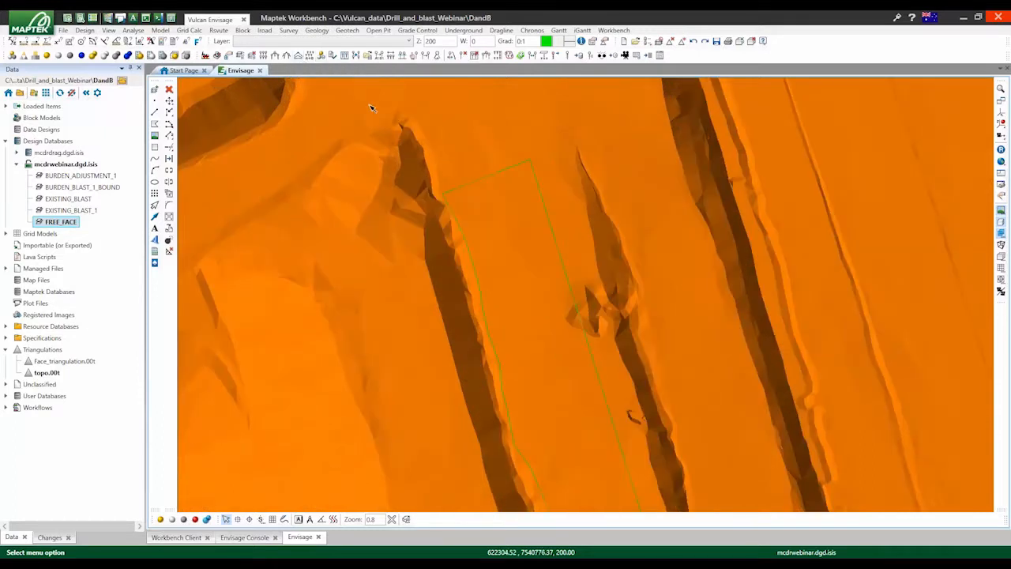
scroll(371, 109, "down", 1)
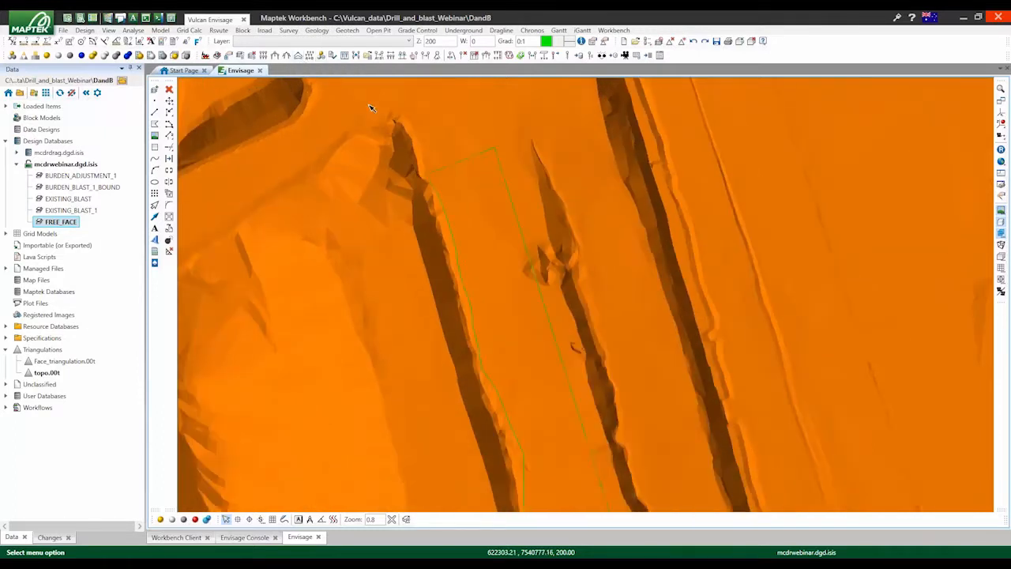
scroll(371, 109, "down", 1)
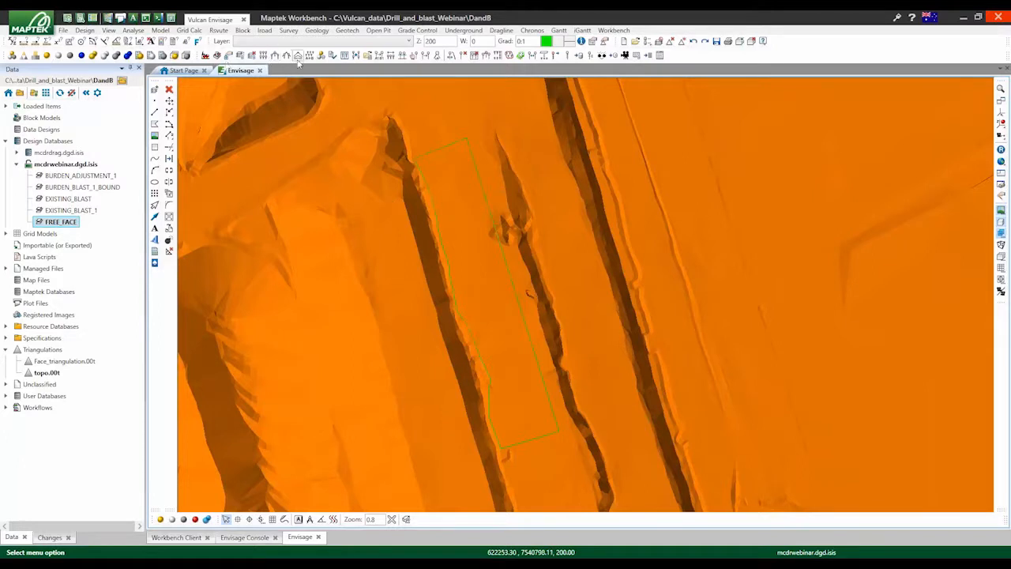
- Open the blast specification and review the pattern type and the burden and spacing of each row in its hole layout
left_click(229, 56)
left_click(535, 360)
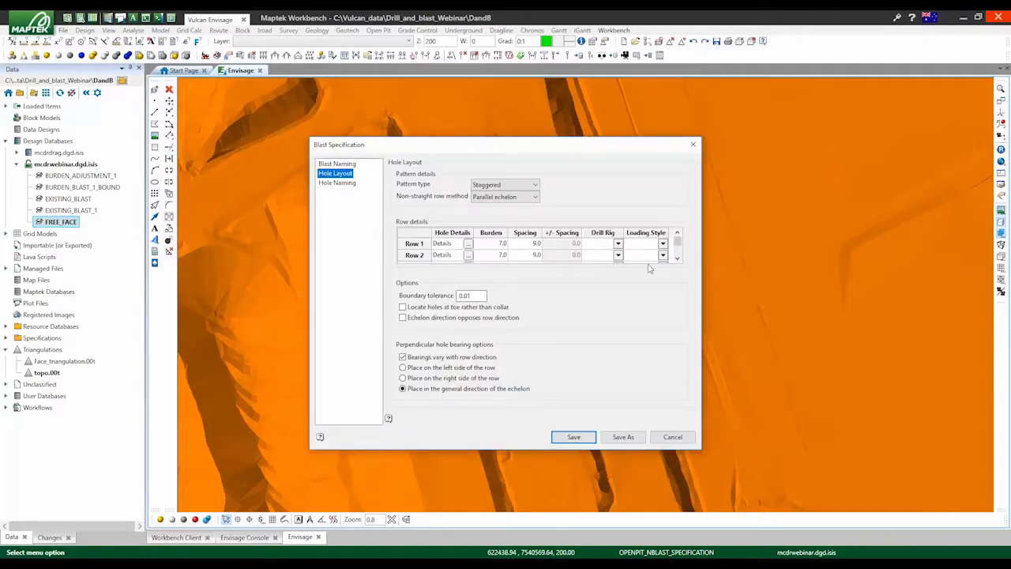
scroll(410, 249, "down", 4)
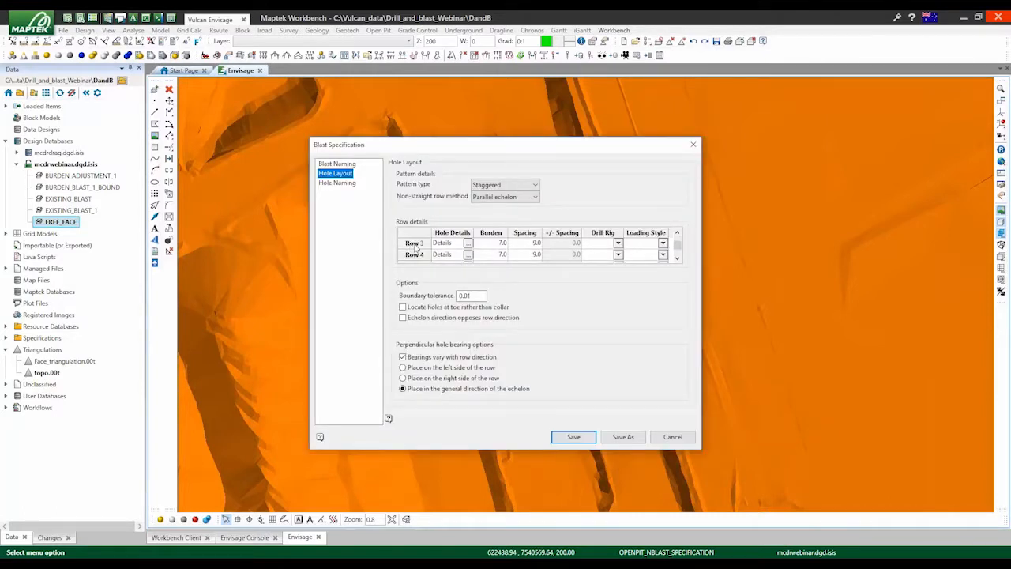
scroll(414, 251, "up", 2)
scroll(414, 248, "down", 2)
scroll(414, 248, "up", 4)
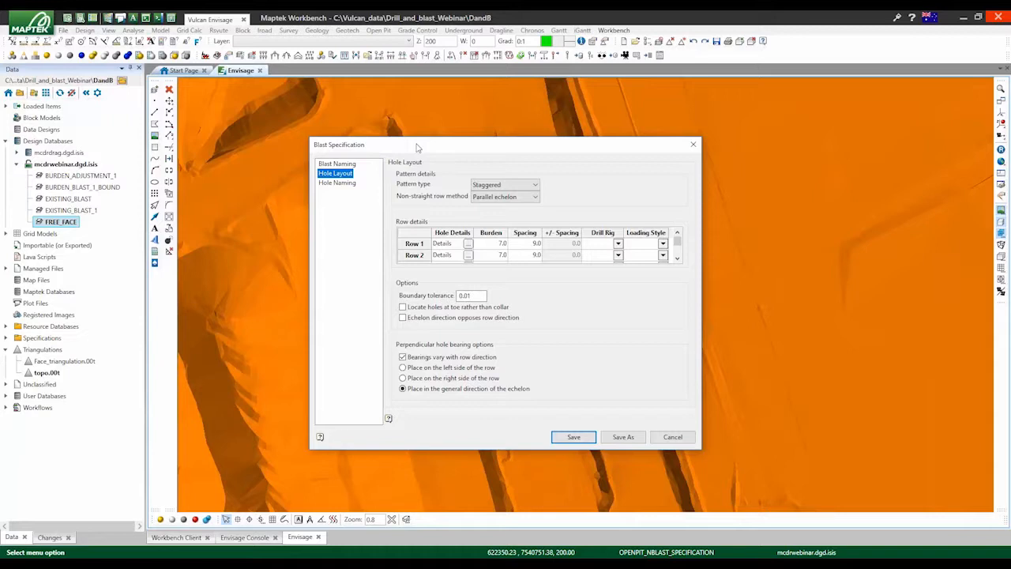
- Compare the specification's row definitions up to Row 6-n with the blast boundary, closing the specification without saving
left_click_drag(418, 147, 65, 105)
scroll(592, 246, "down", 1)
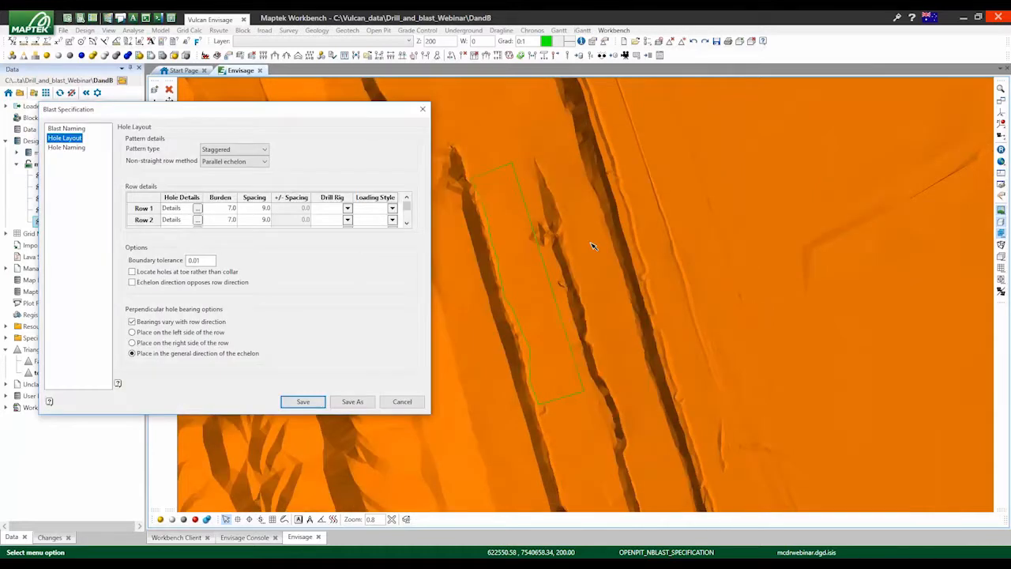
scroll(593, 246, "up", 1)
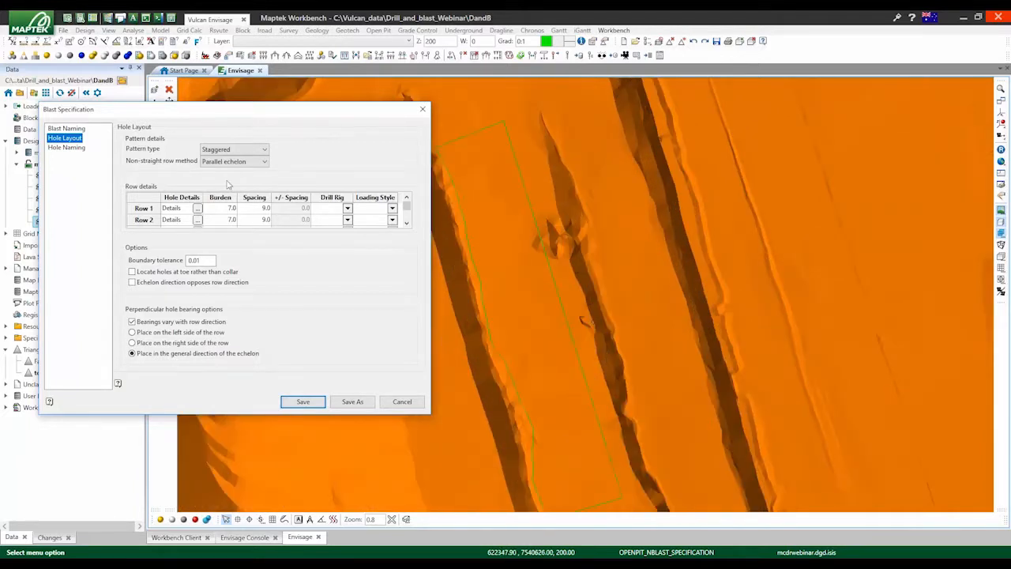
scroll(147, 223, "down", 1)
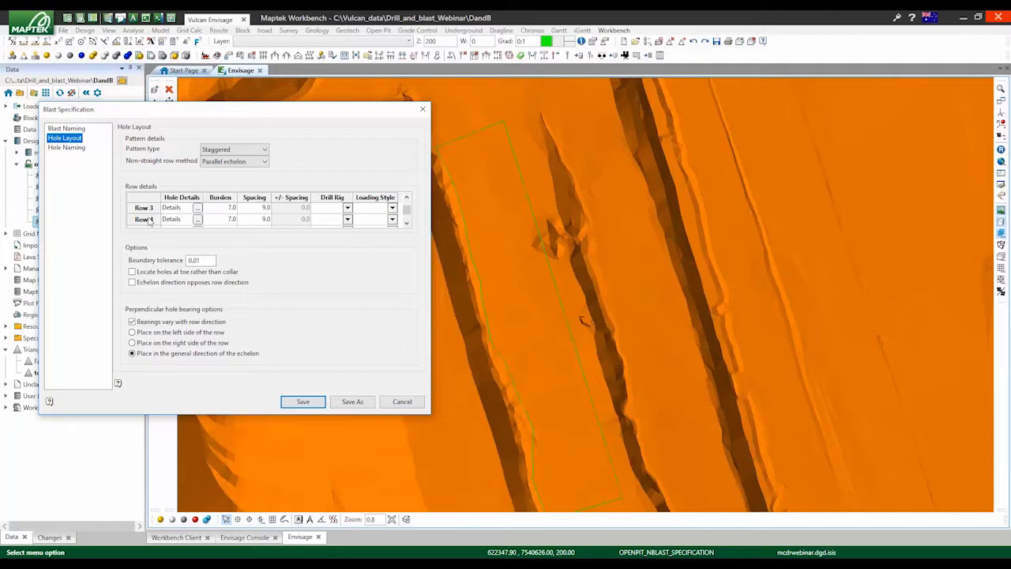
scroll(147, 224, "down", 1)
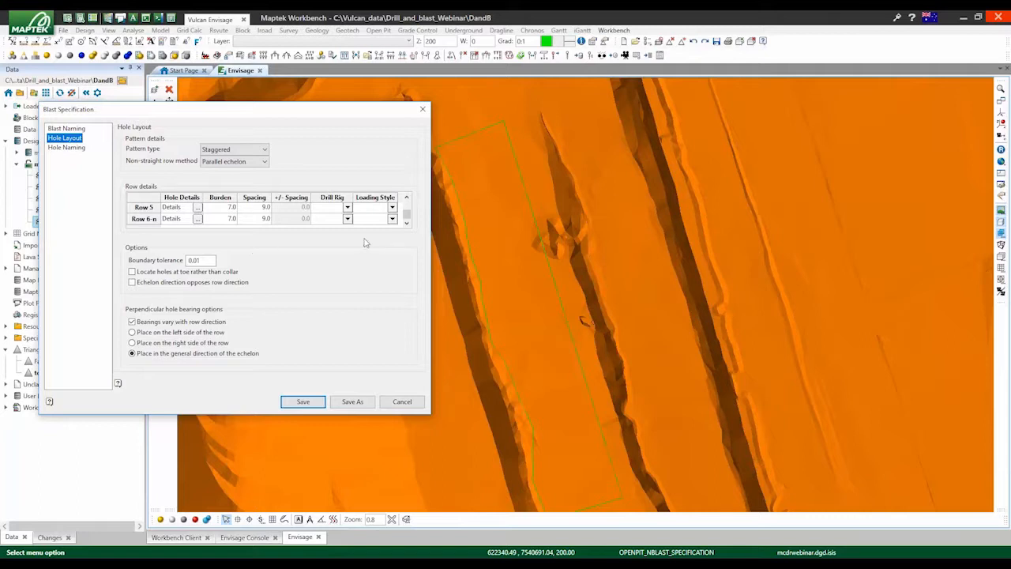
scroll(142, 210, "up", 2)
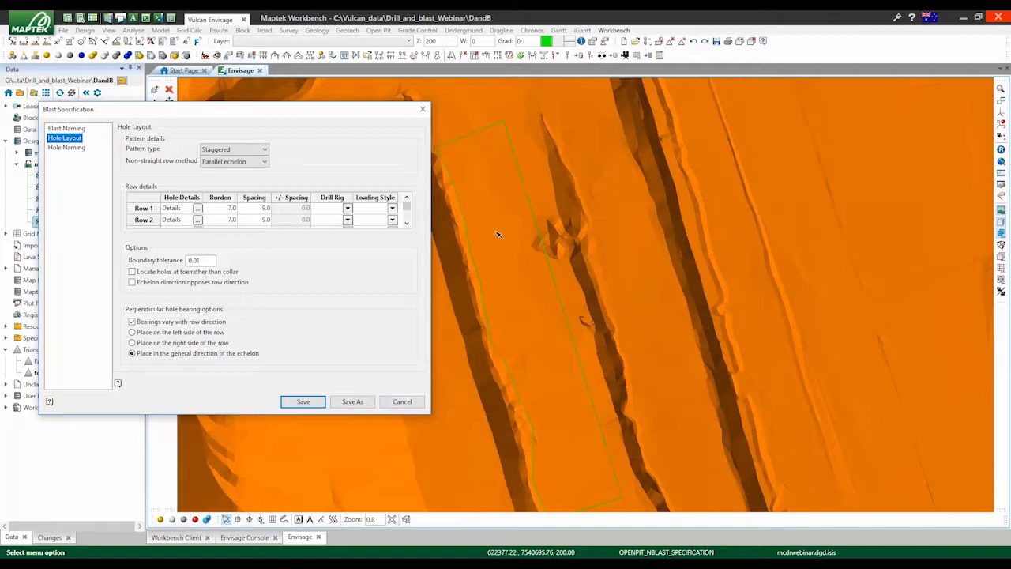
left_click(403, 402)
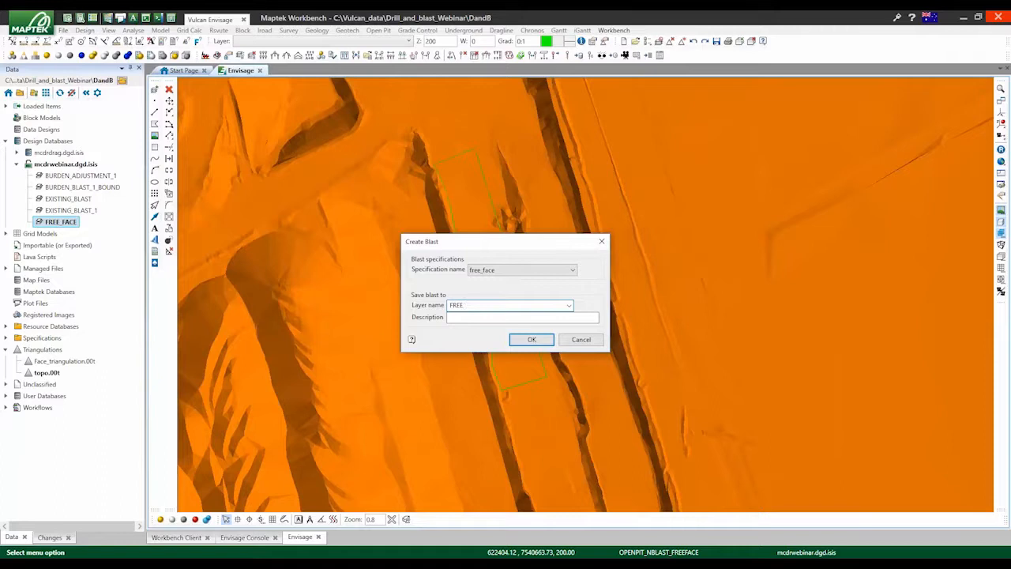
- Create a free face blast from the free_face specification on layer FREE_FACE_BLAST_1, using the burden values on the initial rows
type("FACE_BLAST_1")
left_click(530, 339)
left_click_drag(488, 232, 674, 144)
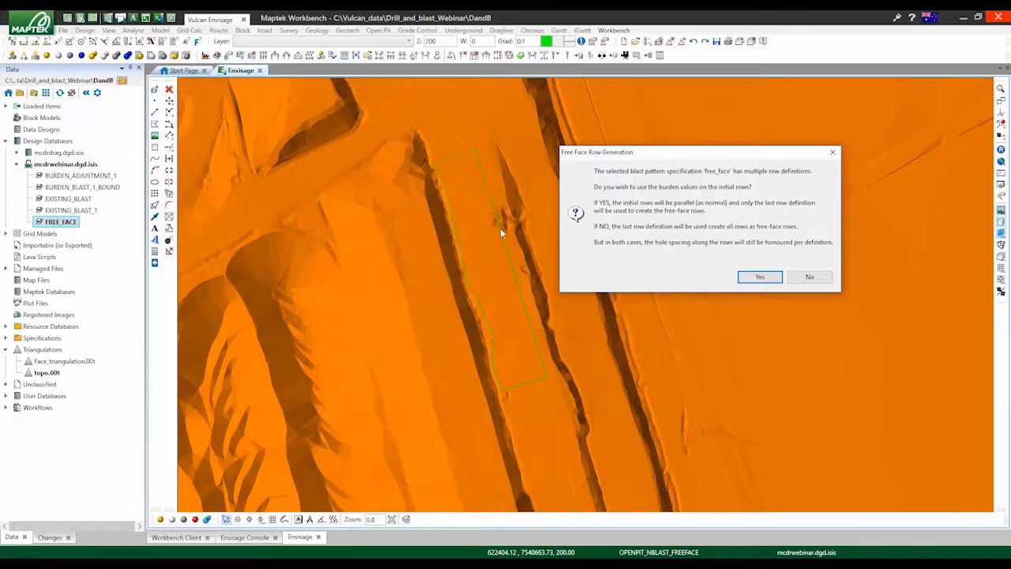
left_click(754, 277)
- Name the blast FREE_FACE_BLAST_1 and pick the green polygon as its boundary
type("FR")
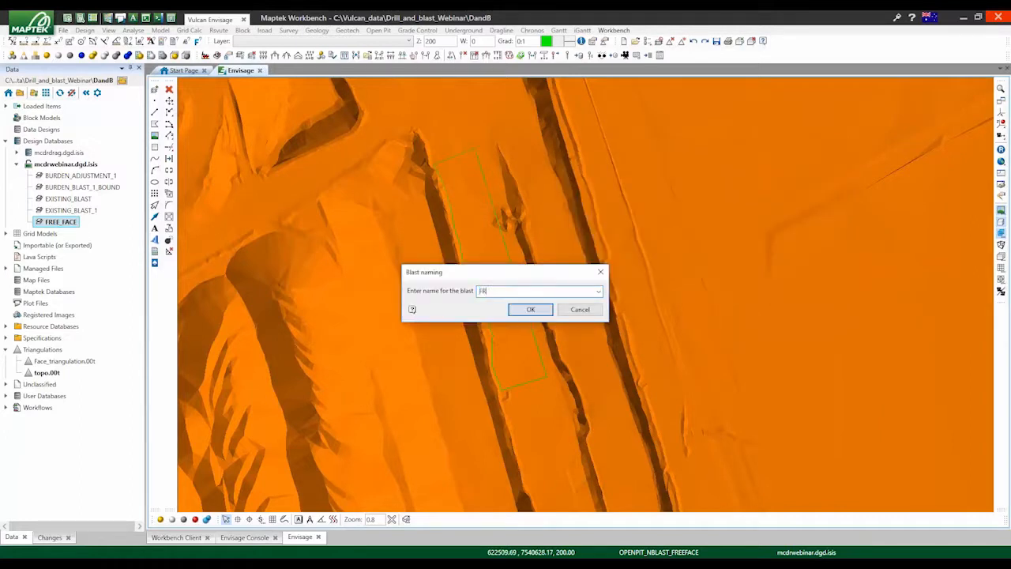
type("EE_FACE_BLAST_1")
left_click(530, 309)
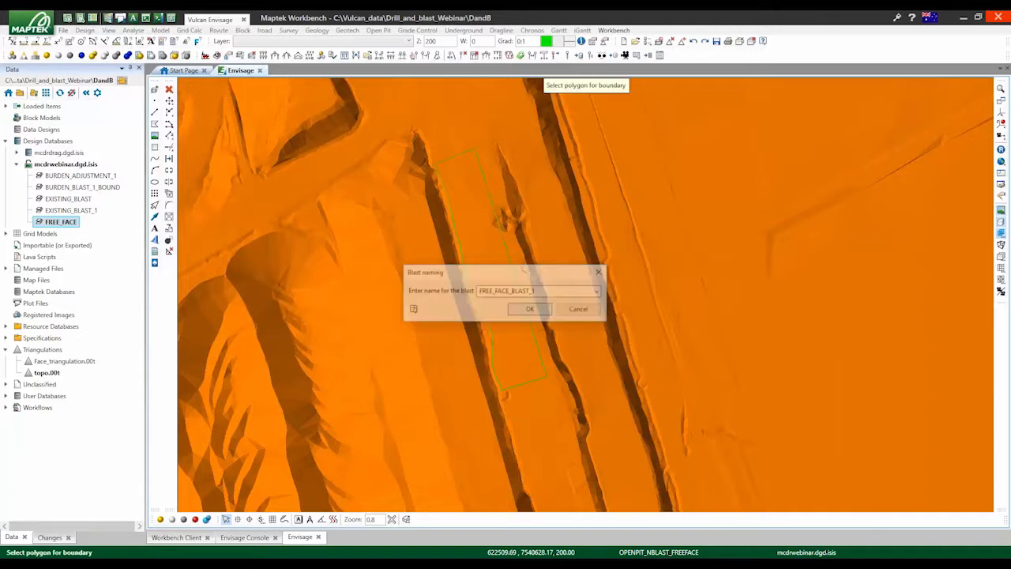
left_click(477, 160)
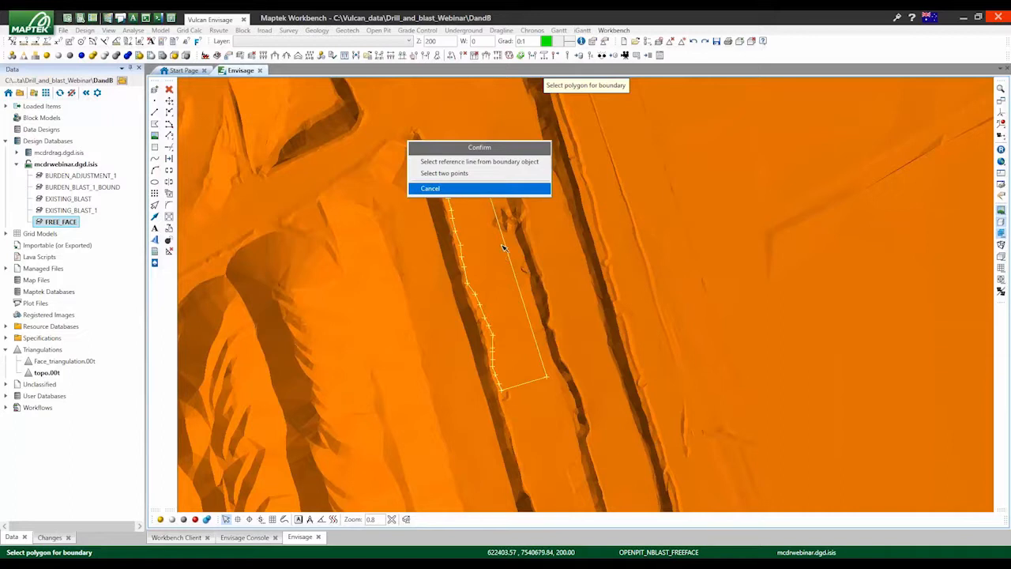
- Define the reference line with two points along the boundary's long straight eastern edge, from the northern to the southern corner
left_click(473, 173)
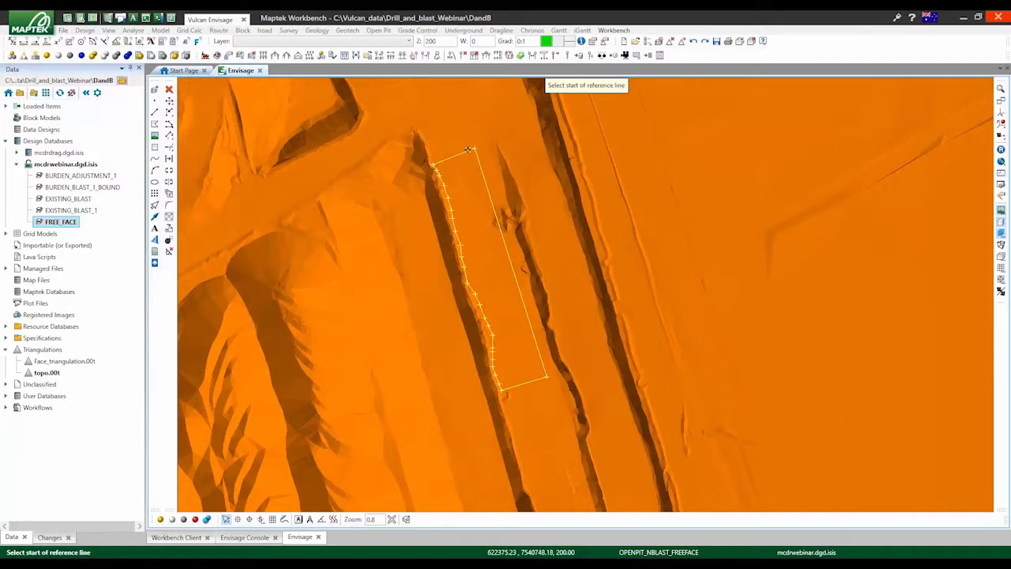
scroll(467, 150, "up", 2)
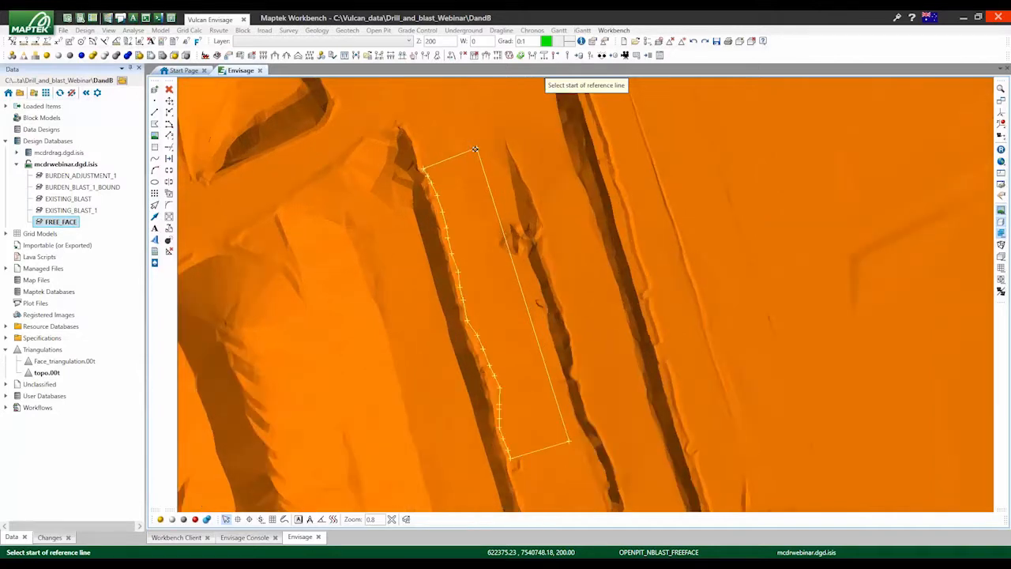
scroll(475, 148, "up", 2)
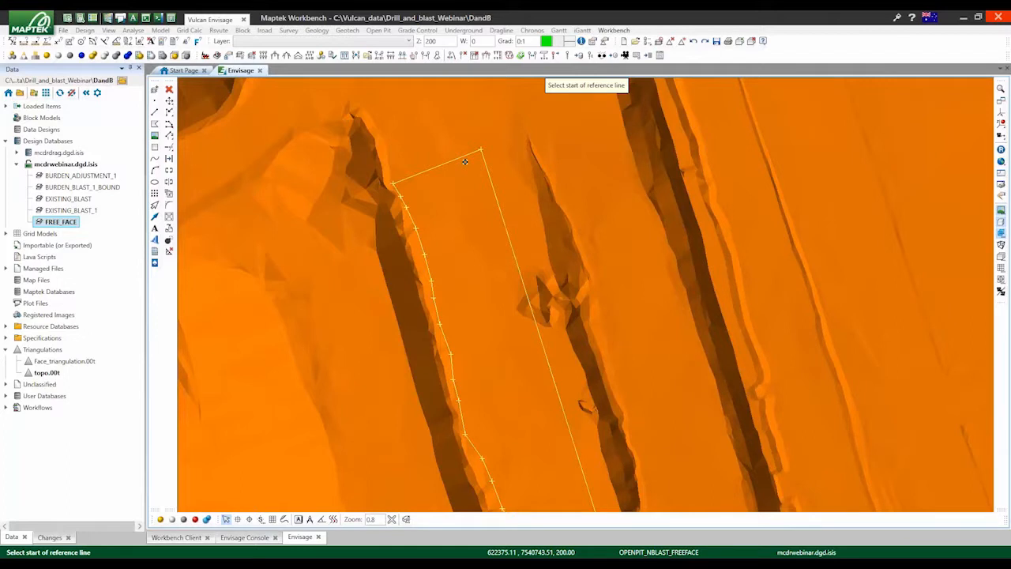
left_click(465, 161)
scroll(465, 133, "down", 3)
scroll(530, 341, "up", 3)
left_click(537, 345)
left_click(560, 409)
- Define the face line along the boundary's irregular western edge, from the southern to the northern corner, accepting the highlighted section
scroll(609, 387, "down", 2)
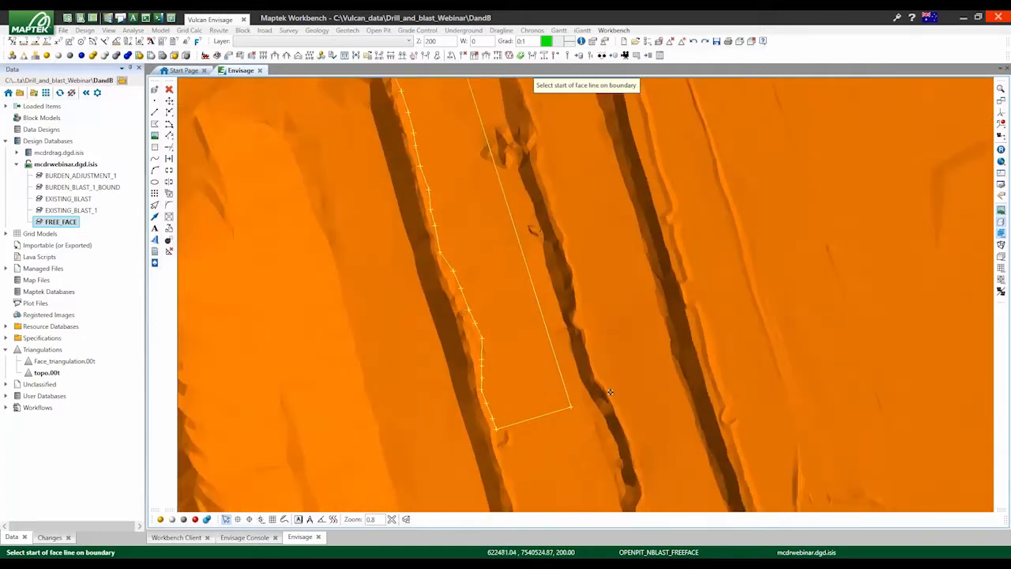
scroll(610, 391, "down", 2)
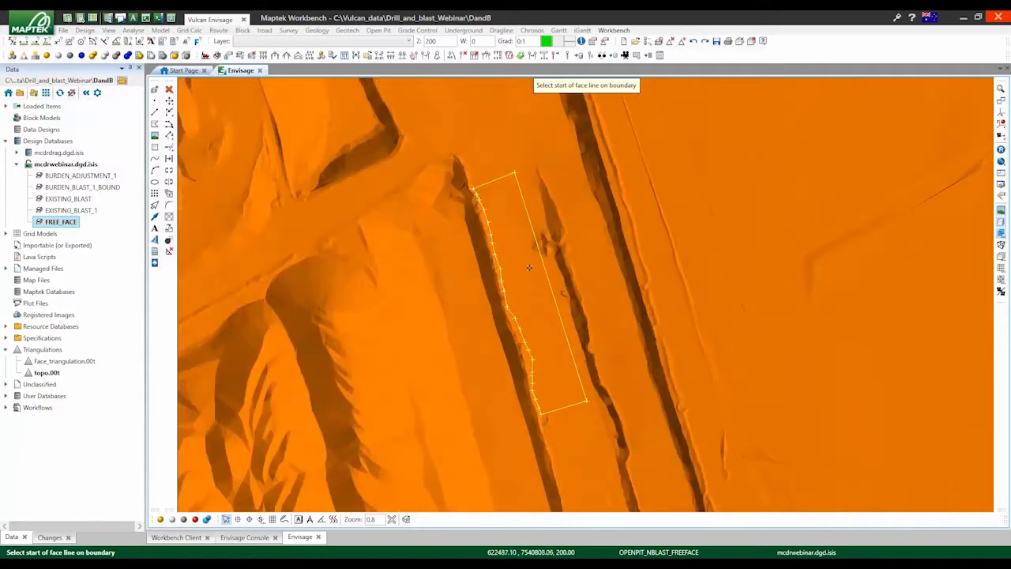
scroll(549, 421, "up", 1)
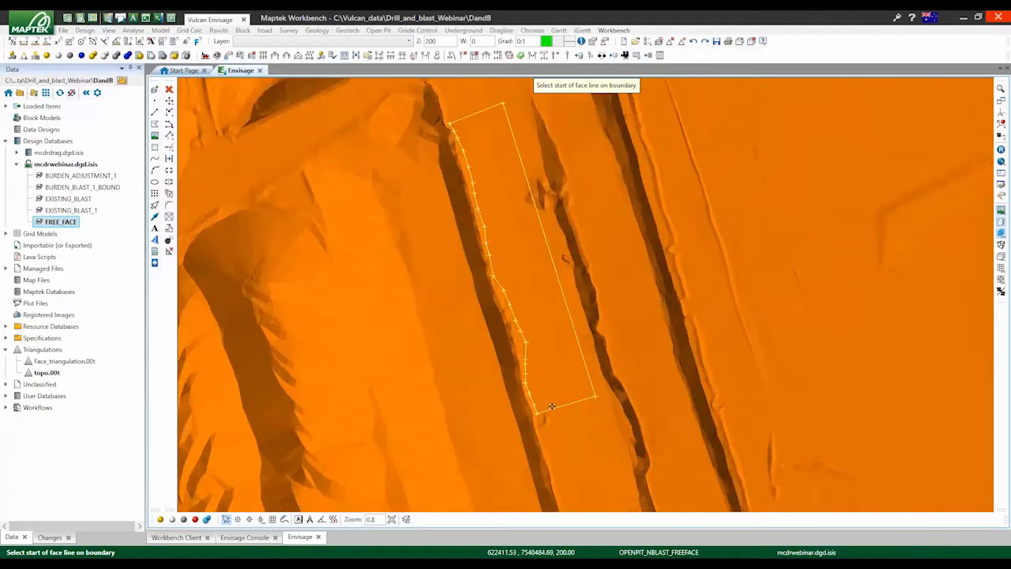
left_click(551, 406)
scroll(526, 431, "up", 3)
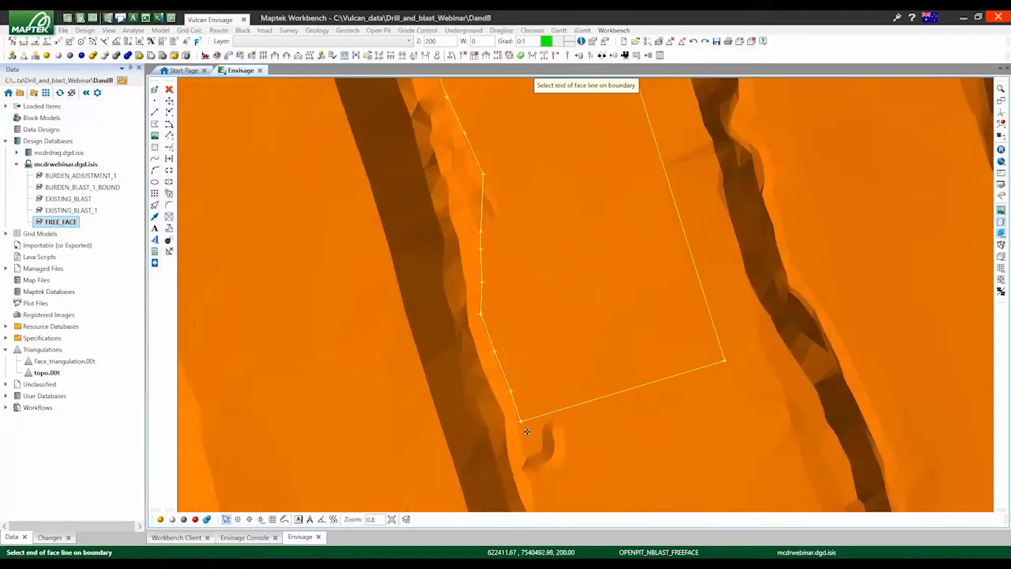
scroll(526, 431, "down", 2)
scroll(526, 431, "down", 2)
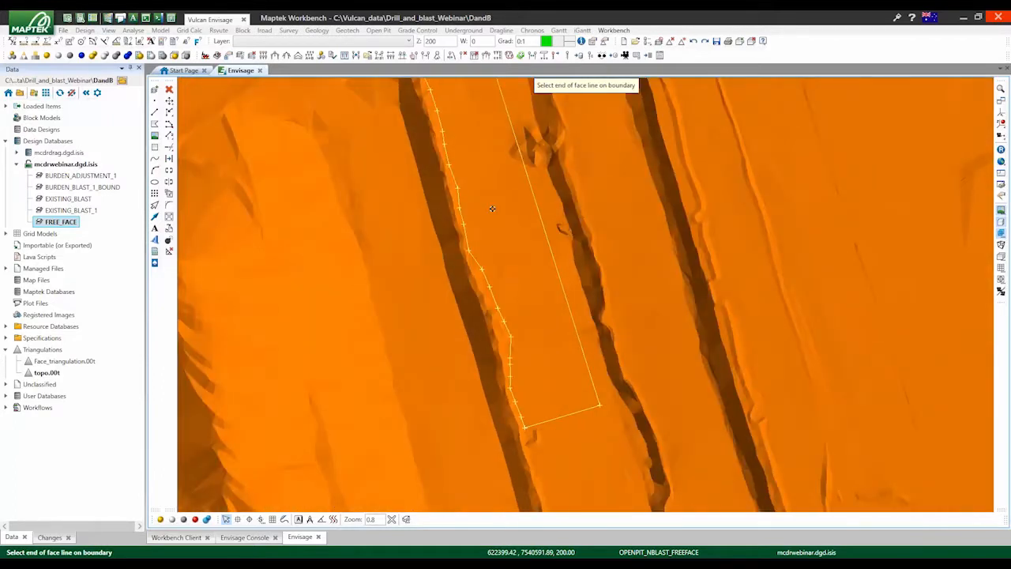
scroll(492, 209, "up", 2)
left_click(439, 132)
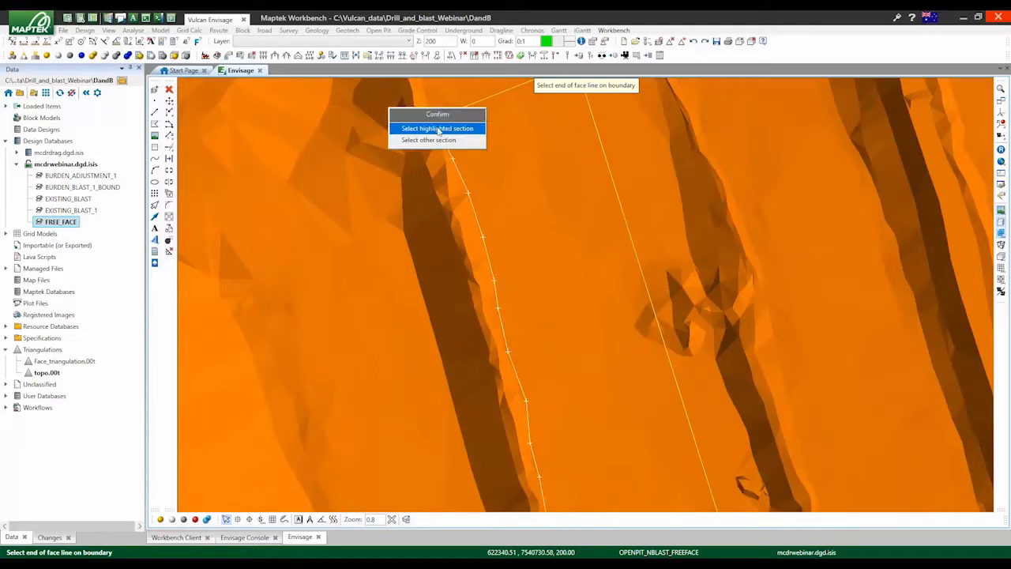
left_click(440, 130)
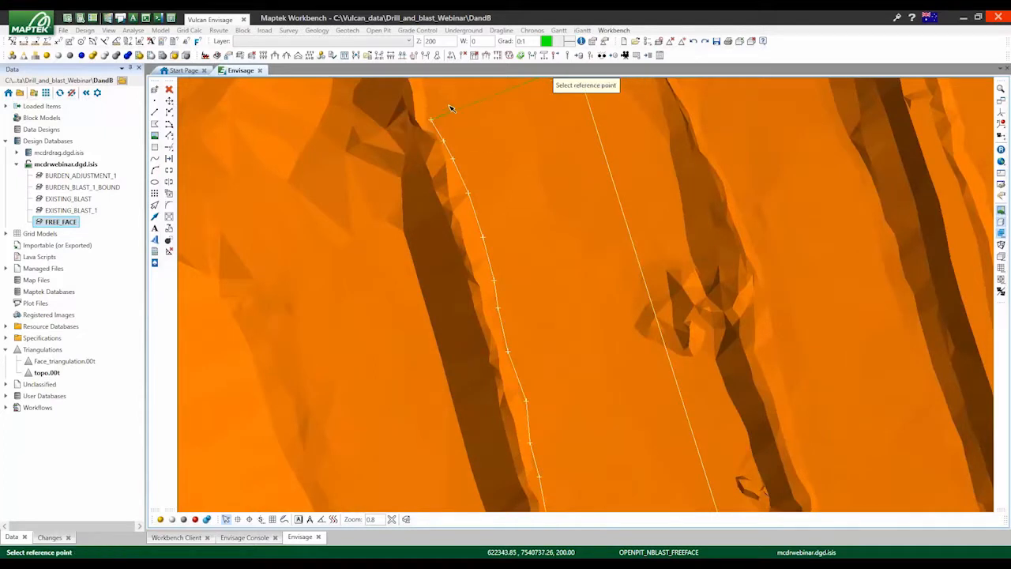
- Snap the blast's reference point to the boundary's south-western corner, where the face line starts
scroll(450, 109, "down", 2)
scroll(450, 109, "down", 2)
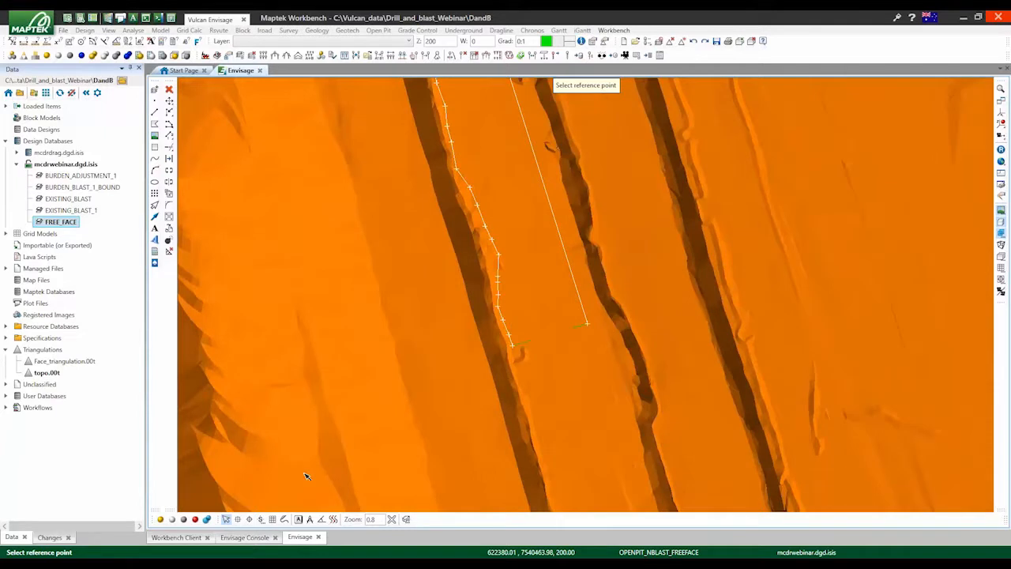
scroll(518, 347, "up", 2)
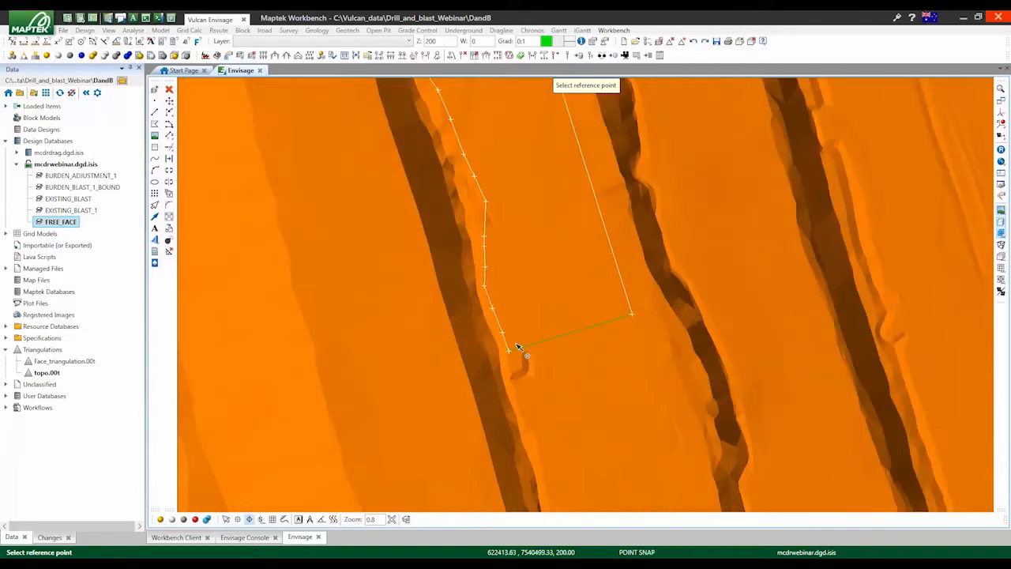
left_click(518, 347)
- Generate free face rows using the nominal burden width of 7.0 and the Rows cover blast style
left_click_drag(491, 205, 314, 153)
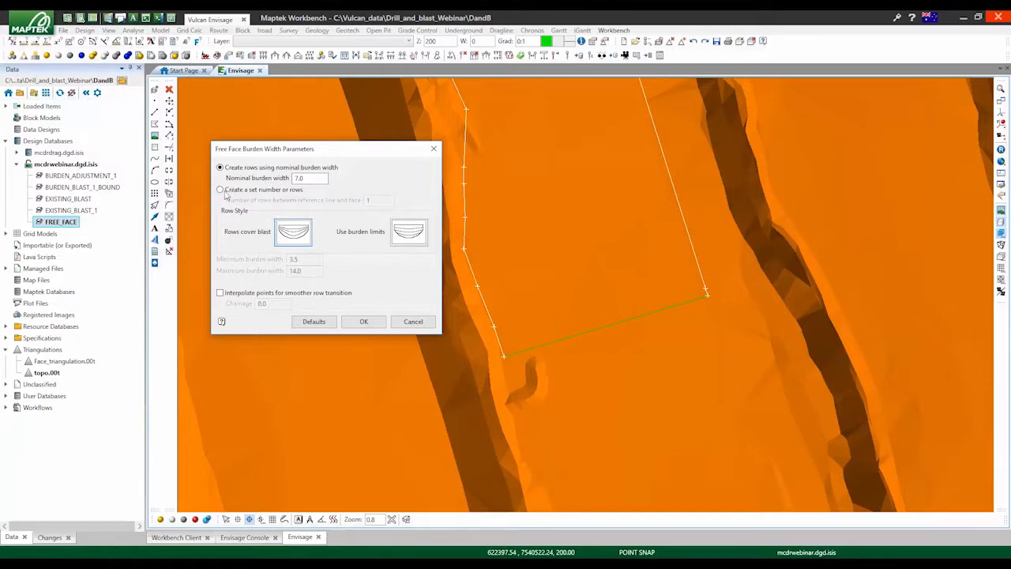
left_click(221, 190)
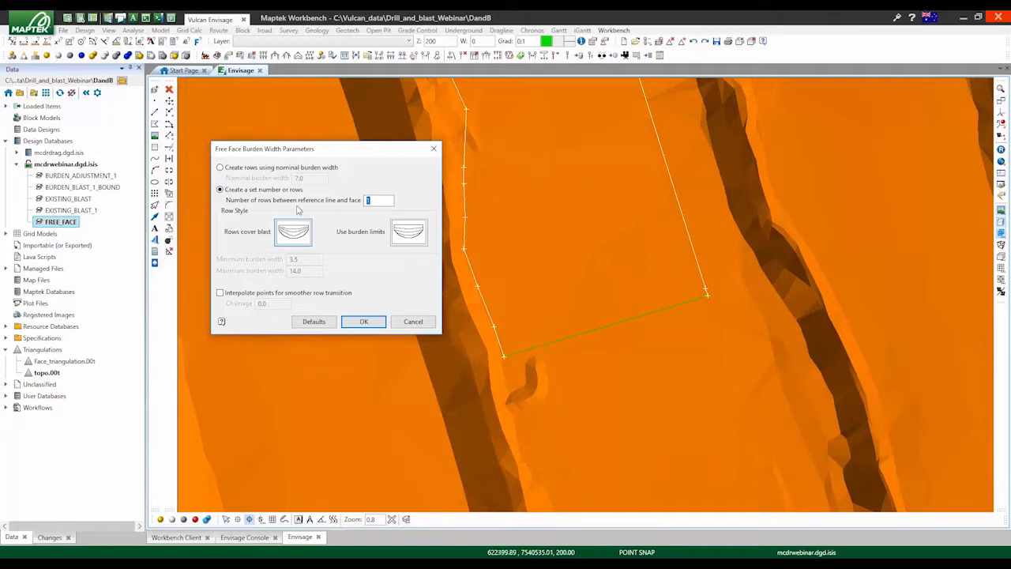
left_click(220, 167)
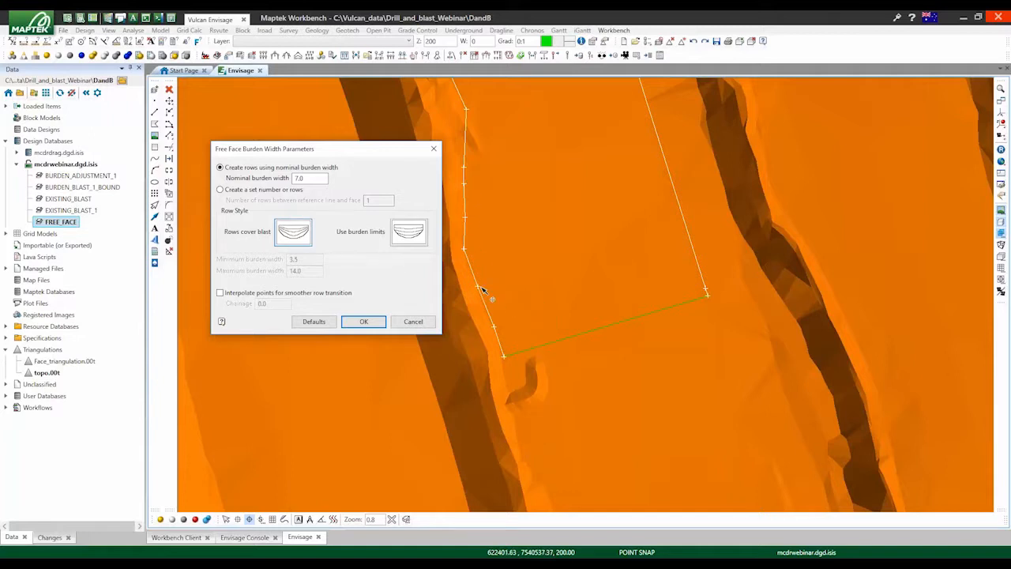
left_click(404, 235)
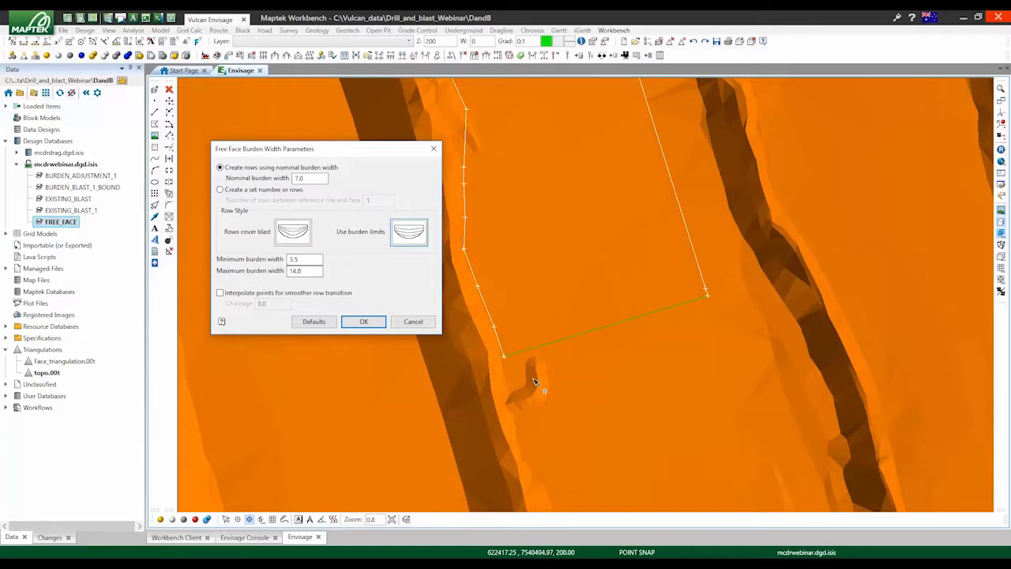
scroll(534, 381, "down", 2)
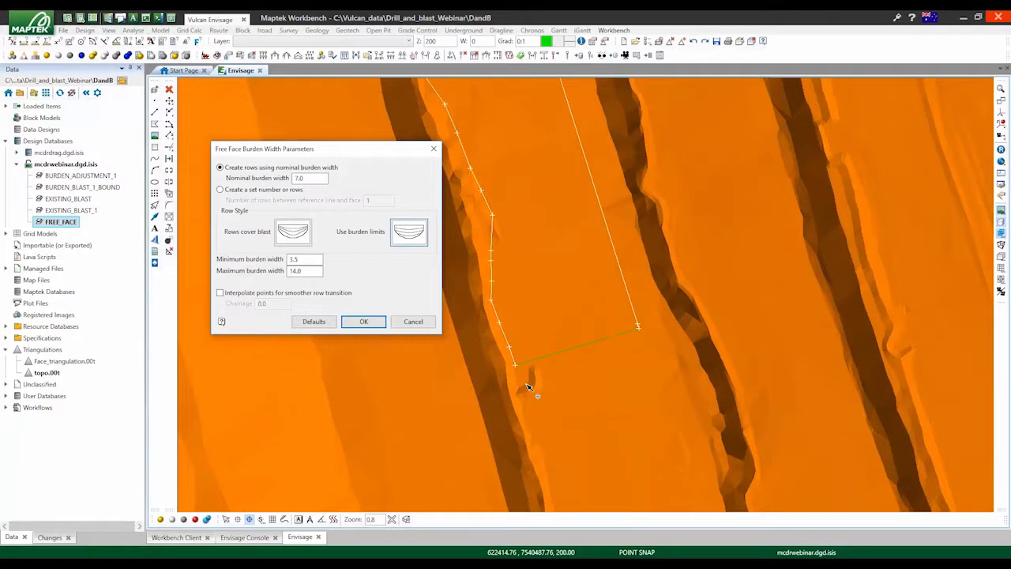
scroll(529, 387, "down", 2)
left_click(293, 231)
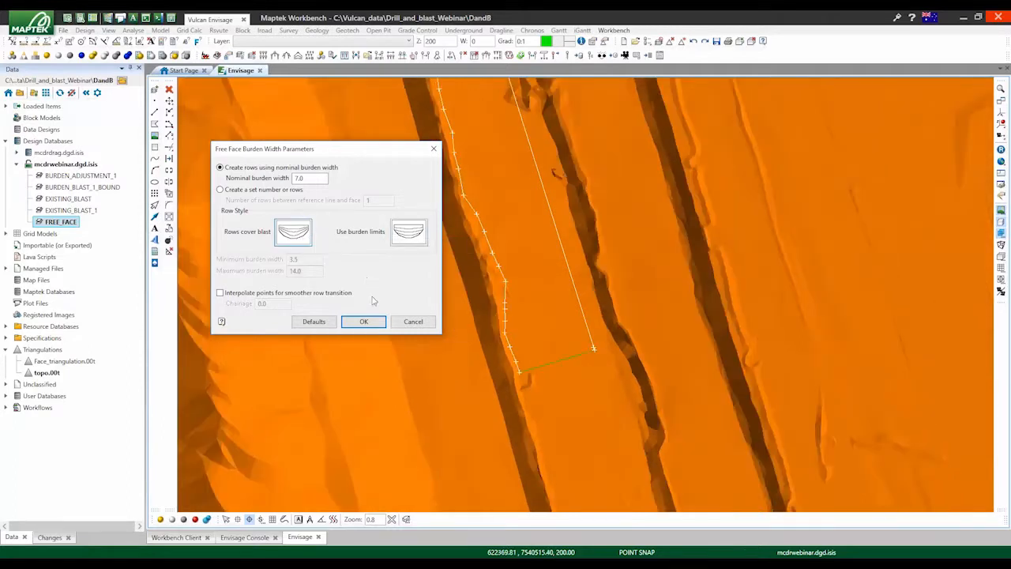
left_click(364, 321)
- Examine the previewed free face rows along the whole blast, especially where they follow the face near the southern end
scroll(482, 392, "down", 1)
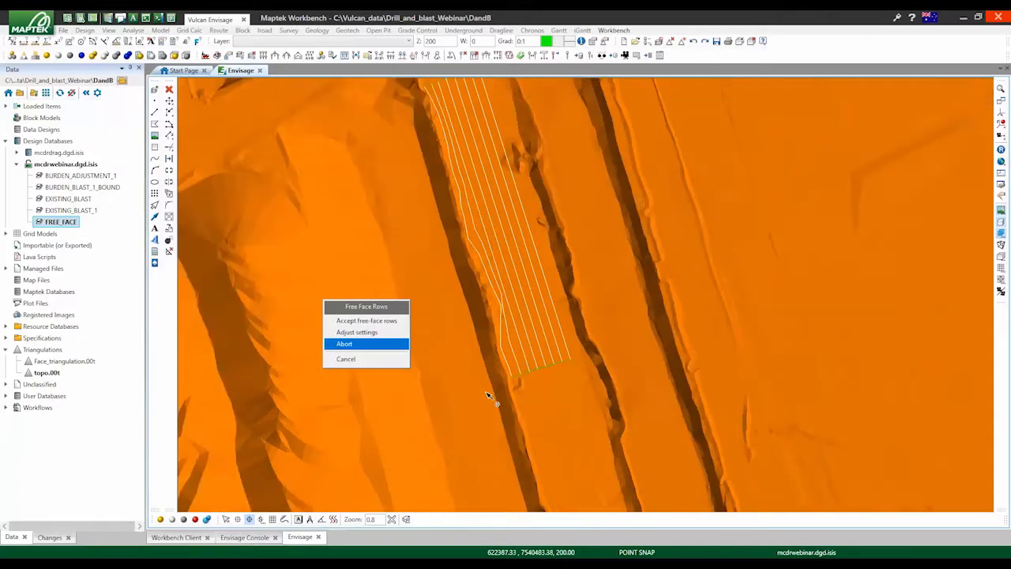
scroll(487, 395, "down", 2)
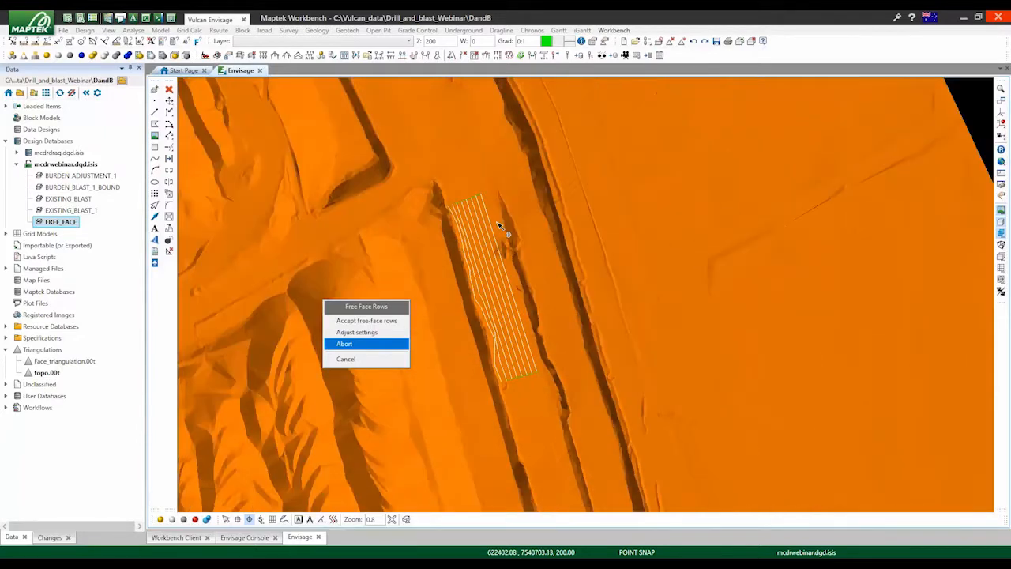
scroll(501, 221, "up", 2)
scroll(506, 474, "up", 2)
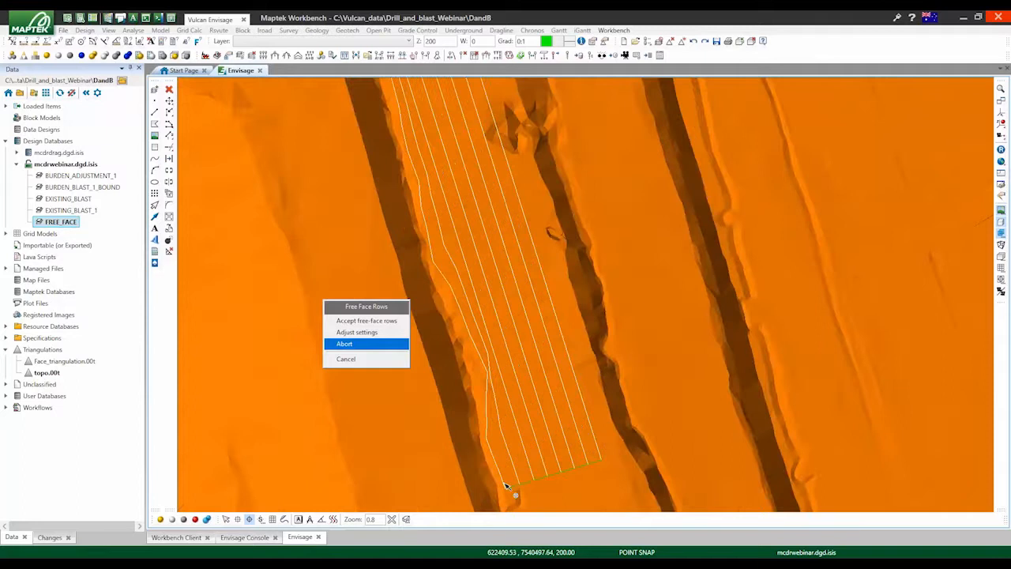
scroll(505, 485, "up", 2)
scroll(510, 458, "down", 1)
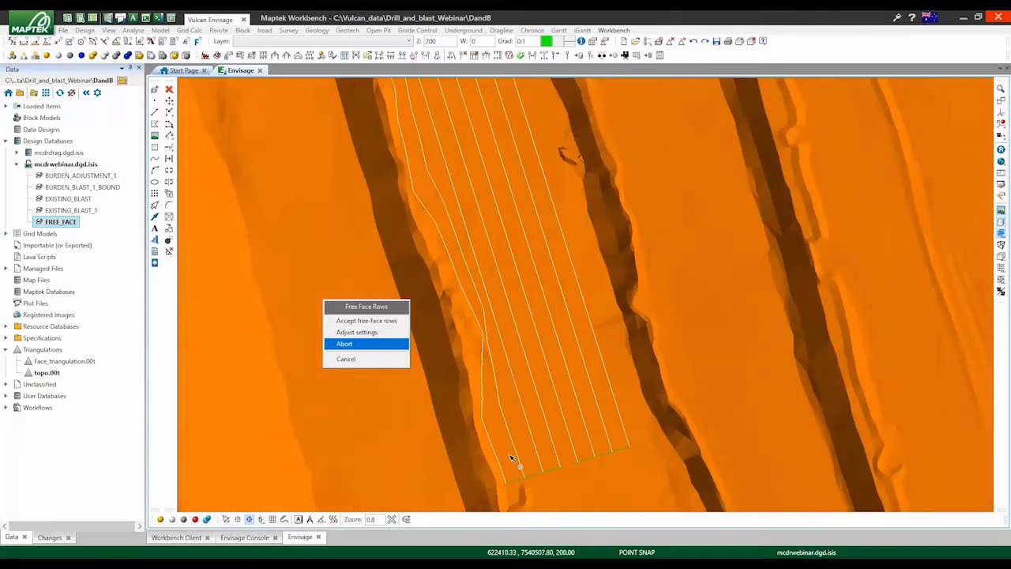
scroll(510, 458, "down", 2)
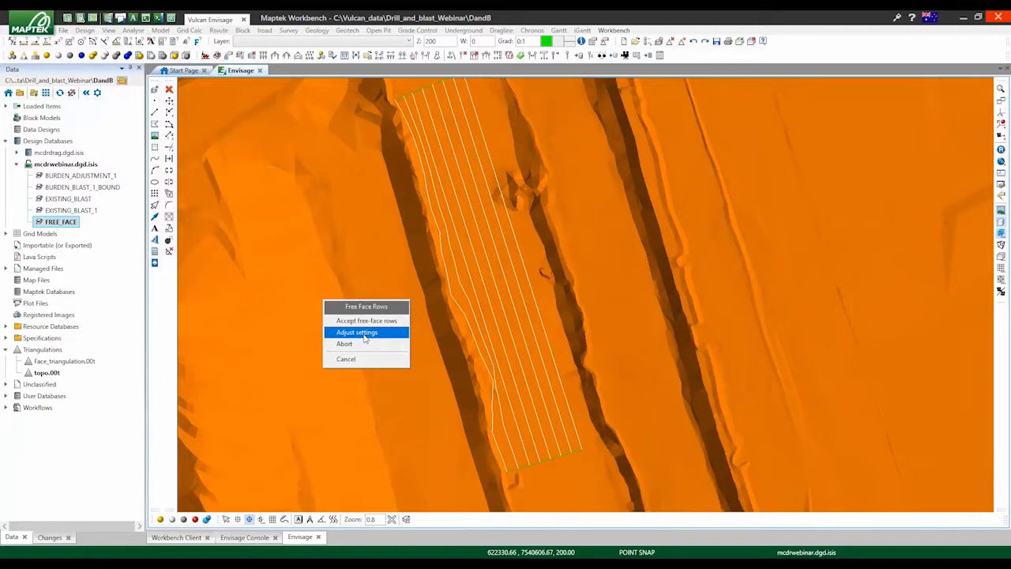
- Reopen the row settings, look at the burden limits style and regenerate the rows with Rows cover blast
left_click(364, 338)
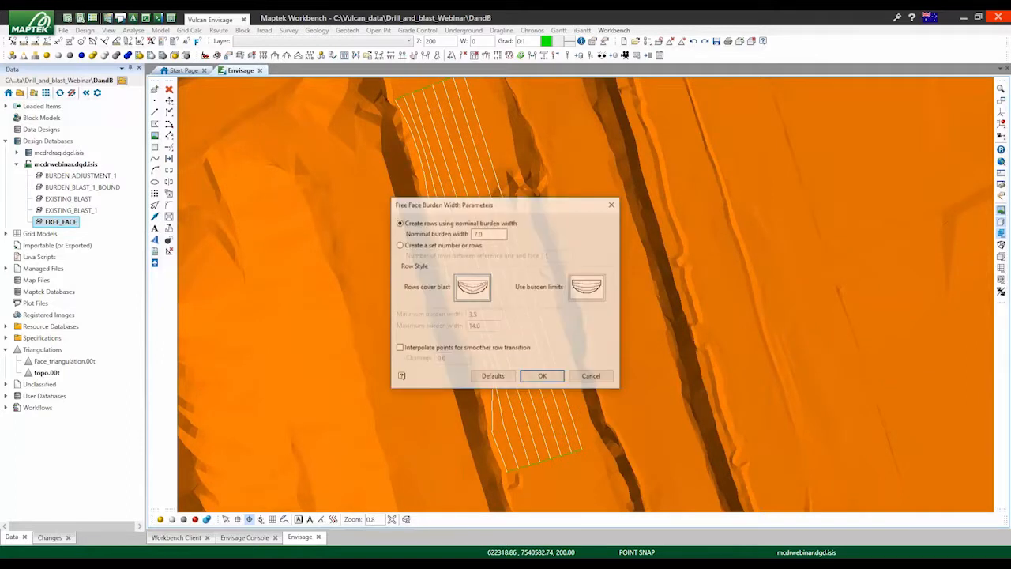
left_click(586, 288)
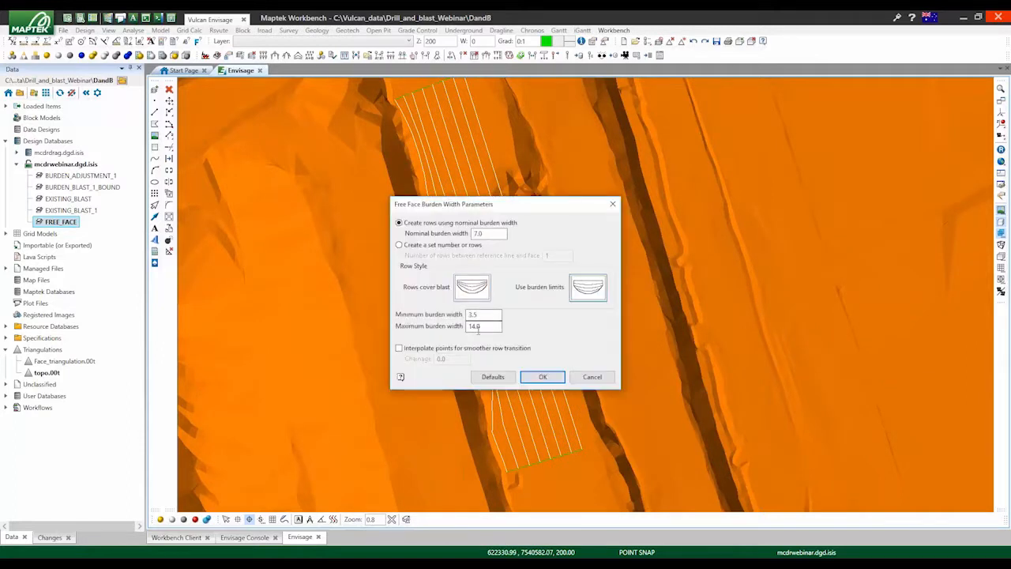
left_click(474, 292)
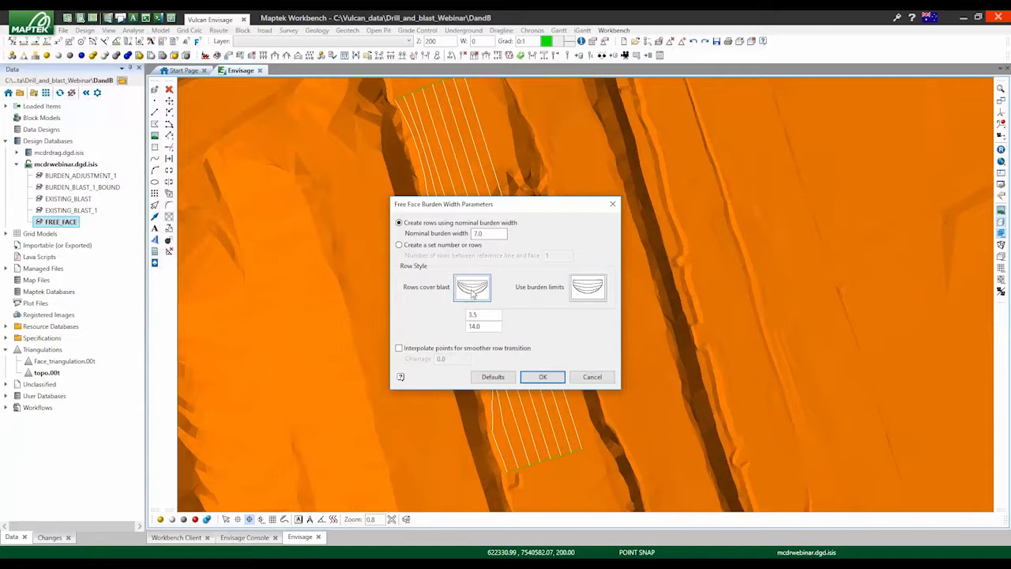
left_click(543, 378)
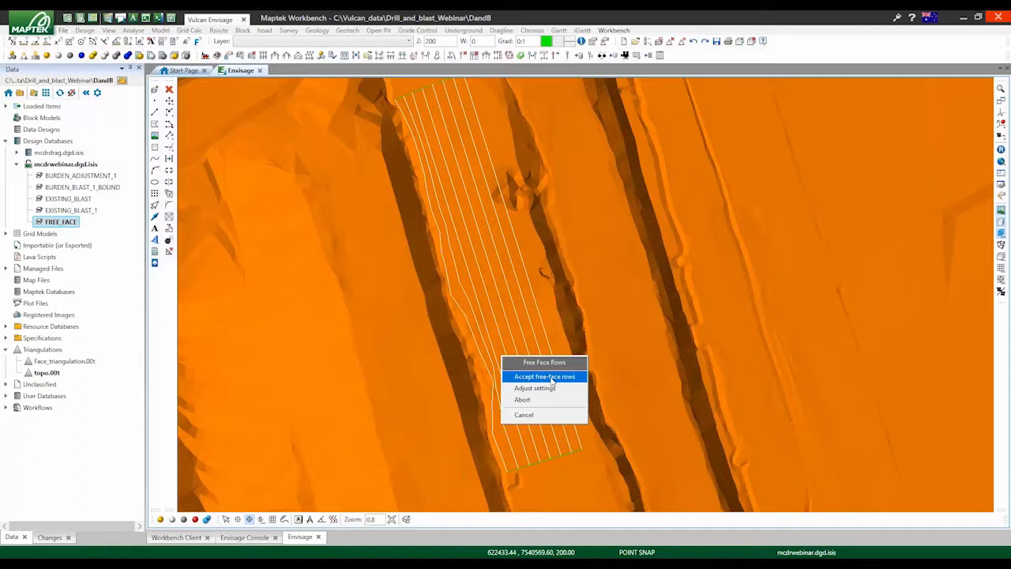
- Accept the free face rows and continue with creating the blast from the previewed holes
left_click(551, 377)
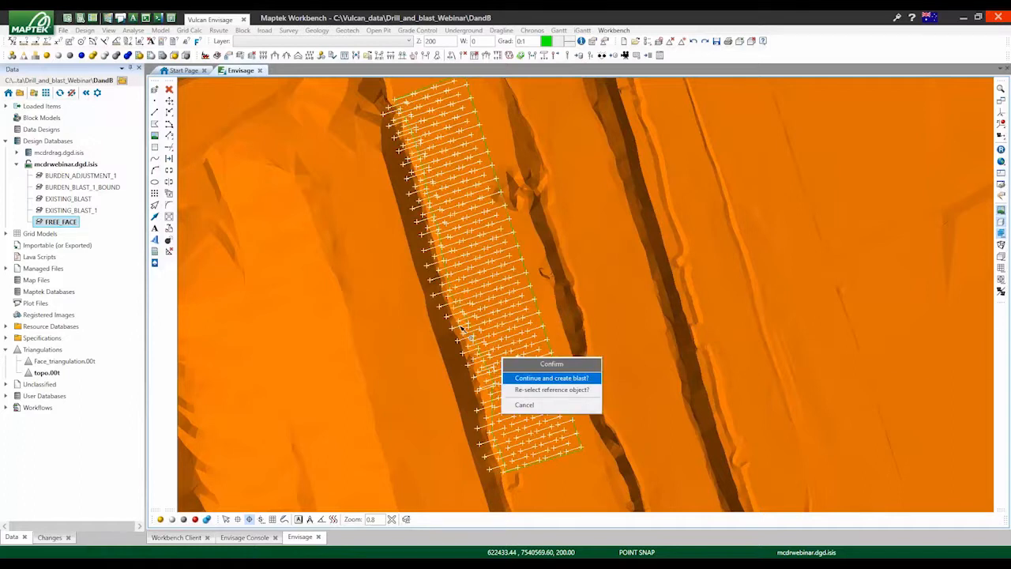
middle_click_drag(460, 327, 521, 373)
left_click(545, 378)
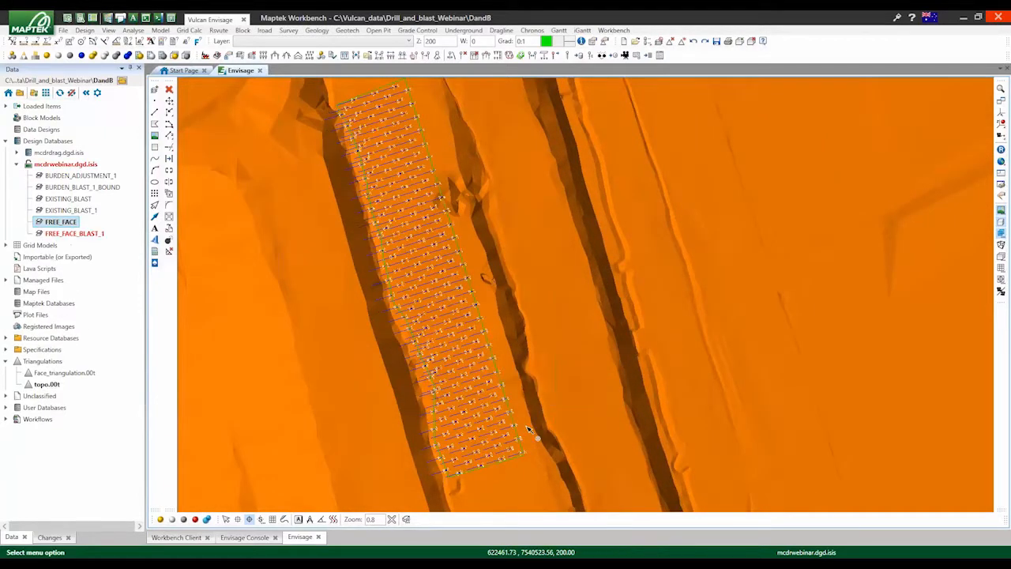
- Inspect the labelled blast holes near the southern end and save the FREE_FACE_BLAST_1 design layer
scroll(528, 428, "up", 2)
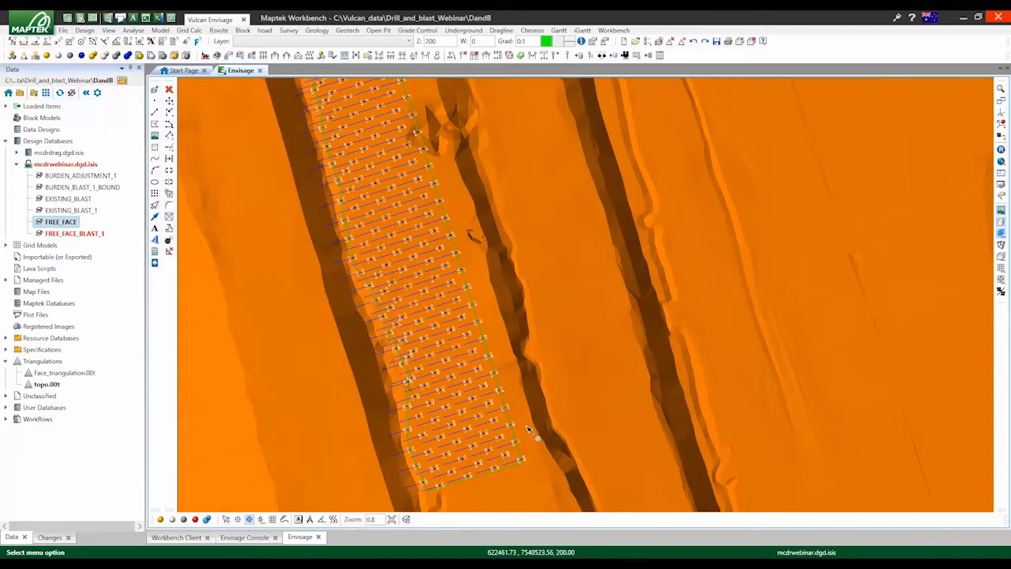
middle_click_drag(527, 428, 424, 173)
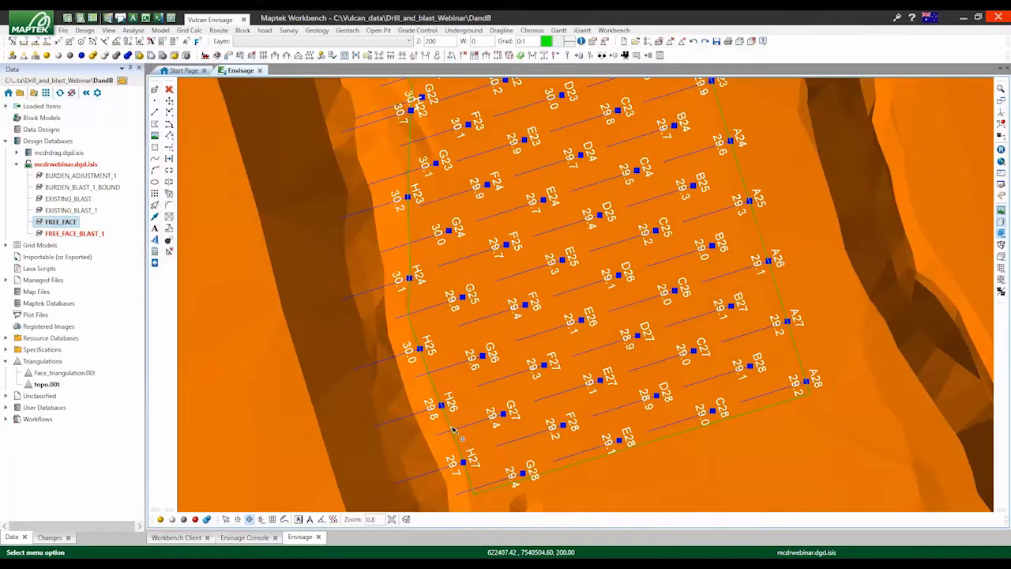
middle_click_drag(453, 429, 424, 471)
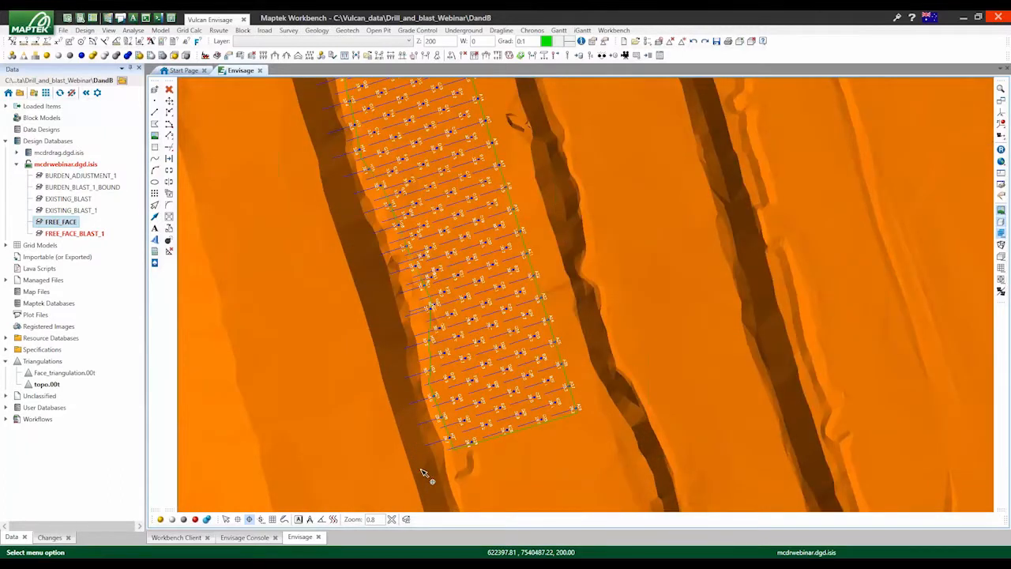
scroll(421, 469, "down", 2)
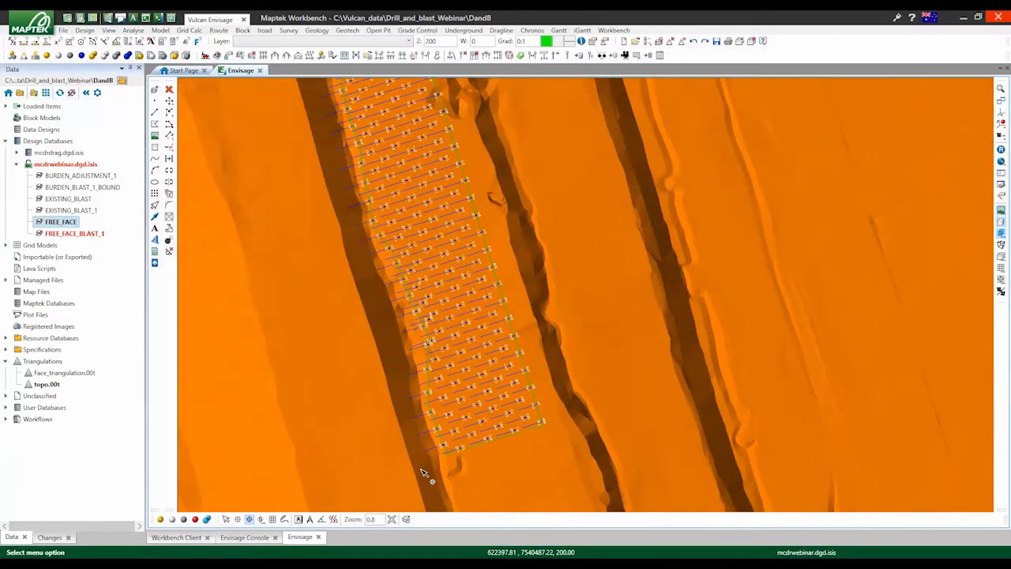
middle_click_drag(422, 472, 376, 290)
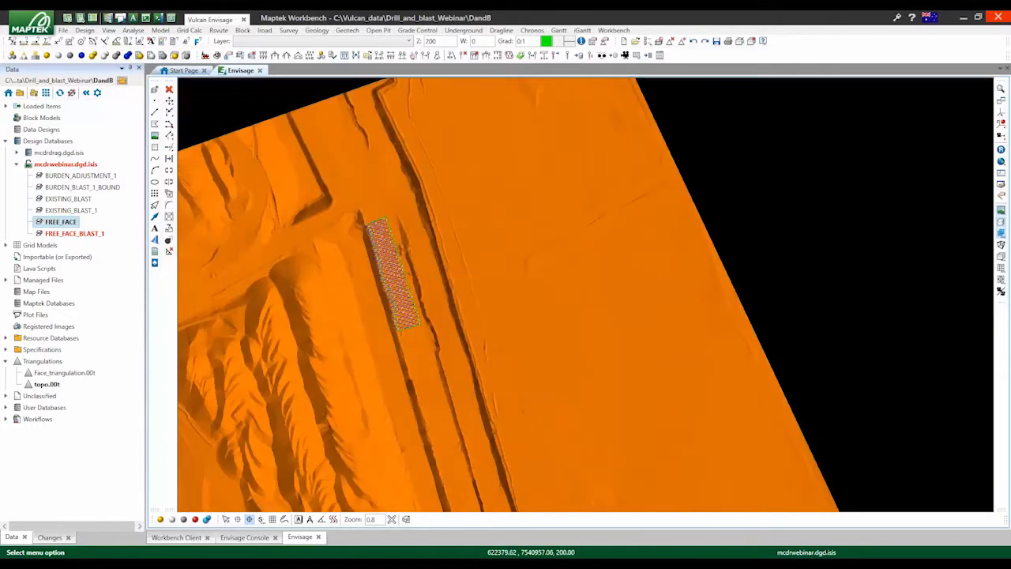
left_click(575, 290)
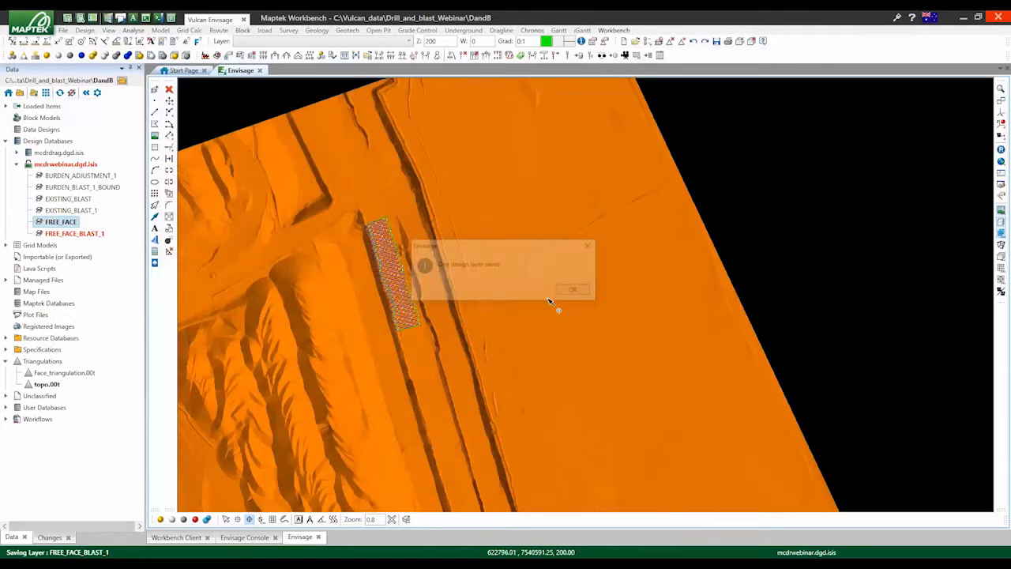
- Remove the topo.00t triangulation from the view so that only the blast design is displayed
middle_click_drag(551, 301, 417, 329)
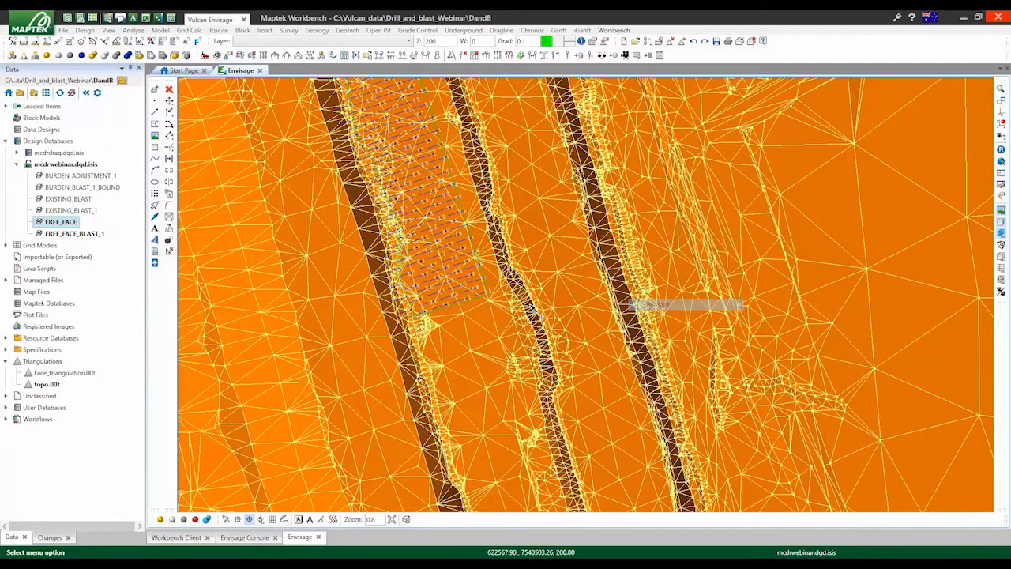
right_click(458, 309)
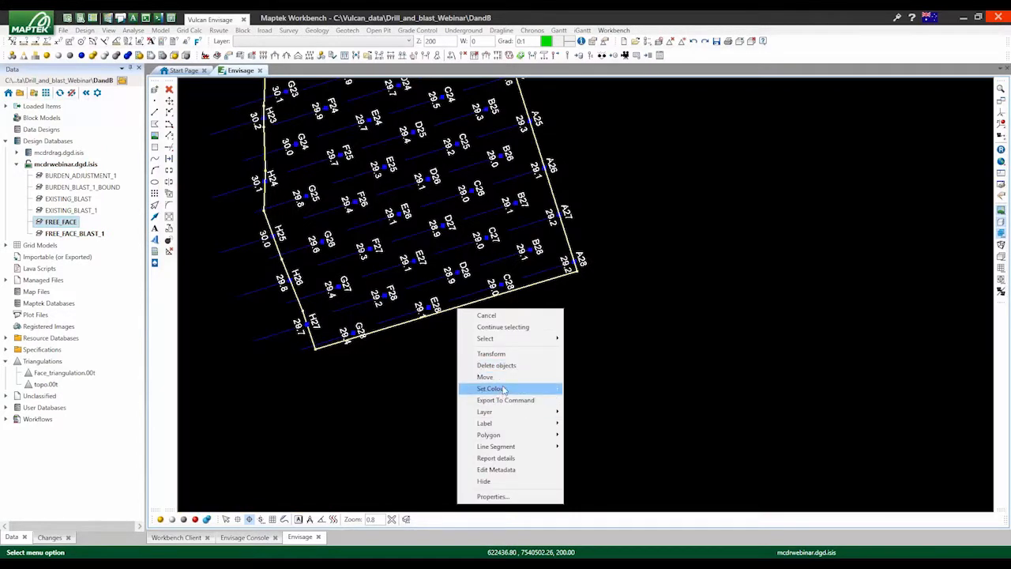
left_click(330, 383)
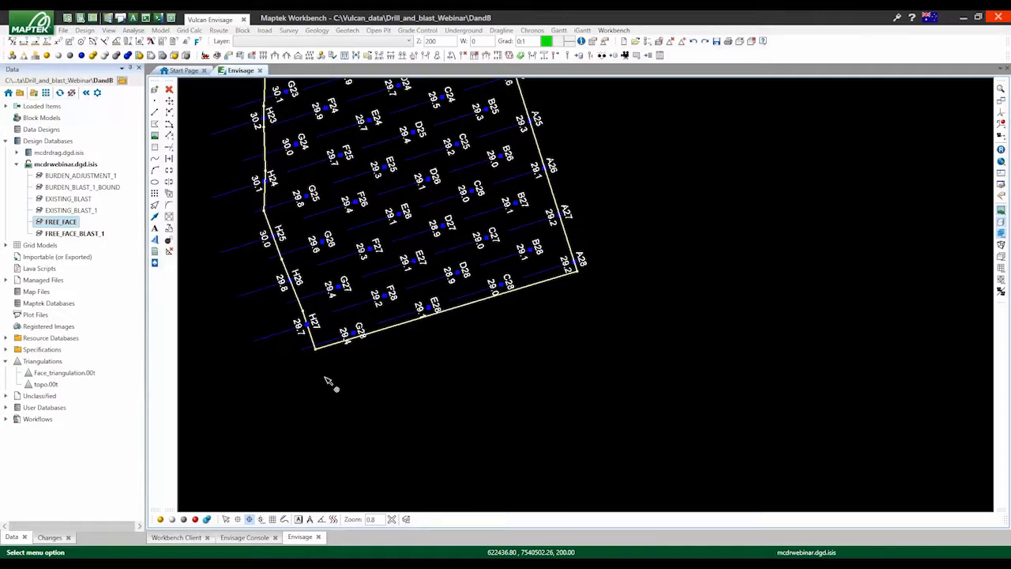
- Remove the FREE_FACE layer from the view so that only the blast holes are displayed
right_click(67, 222)
left_click(92, 239)
scroll(570, 321, "down", 1)
scroll(458, 198, "down", 5)
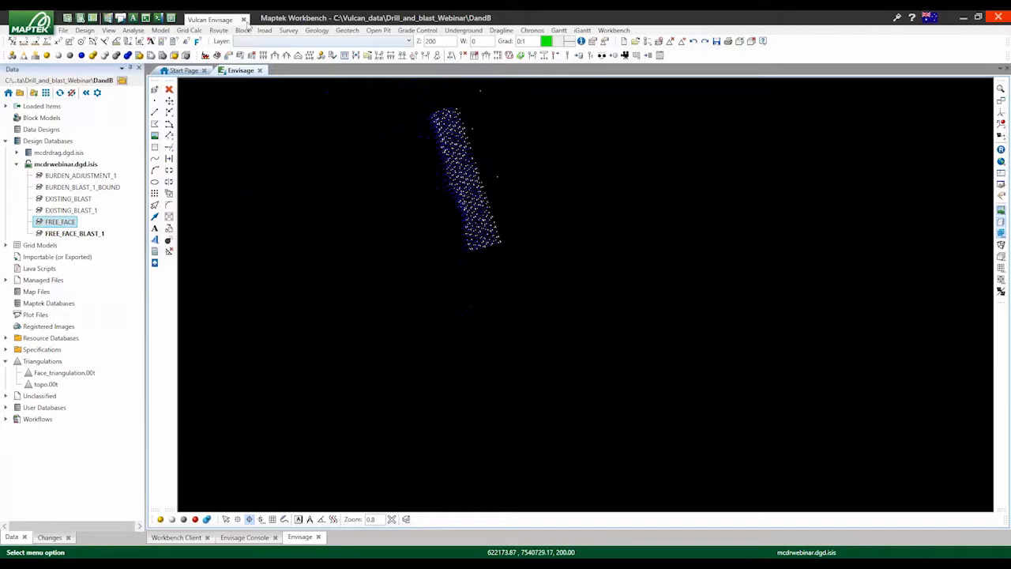
- Load the EXISTING_BLAST_1 layer alongside the free face blast, listing only BLAST layers
left_click(240, 56)
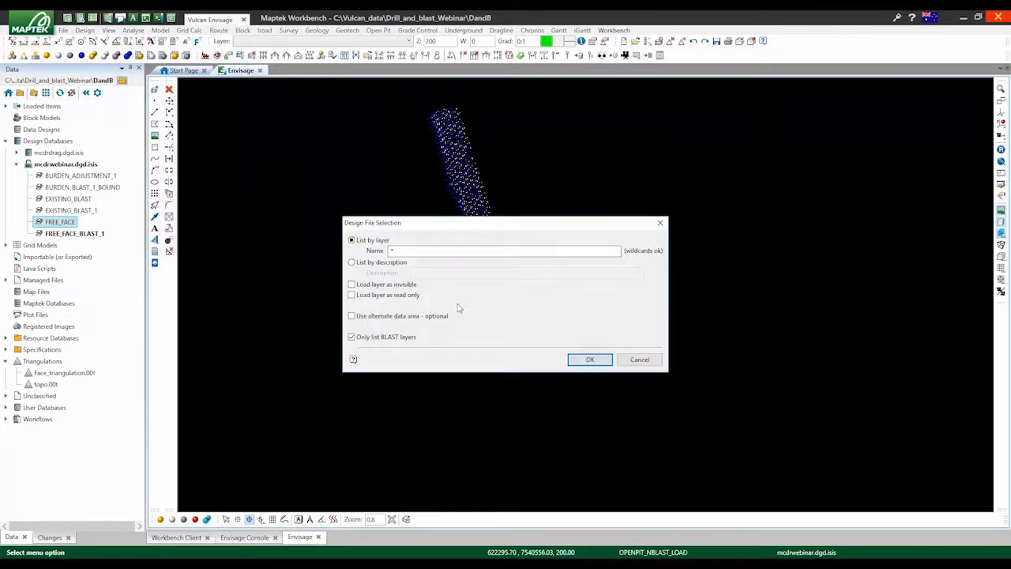
left_click(588, 361)
left_click(419, 246)
left_click(562, 391)
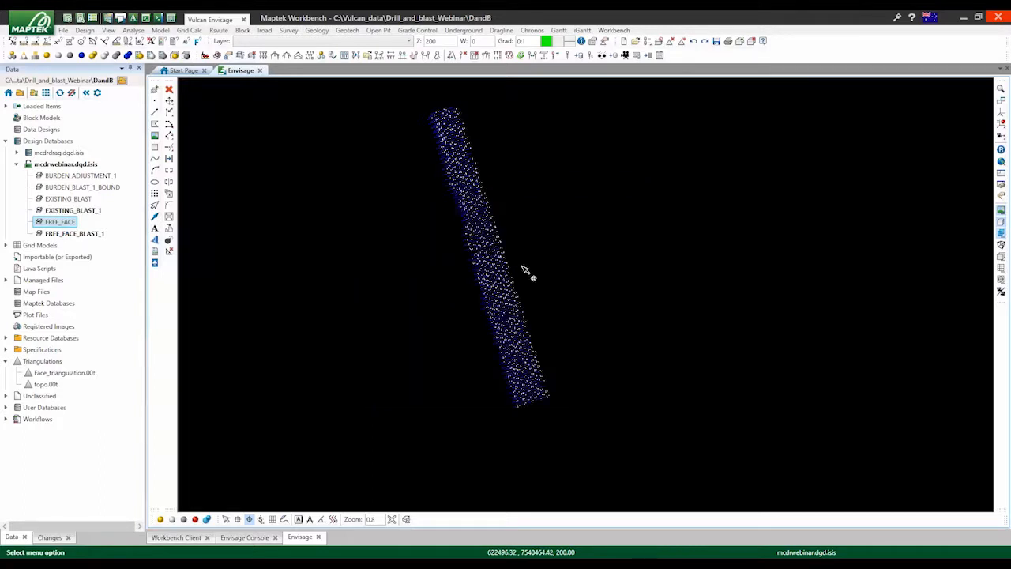
- Examine the join between the two loaded blasts and check the hole details at the southern end of FREE_FACE_BLAST_1
scroll(524, 271, "up", 3)
scroll(509, 383, "down", 2)
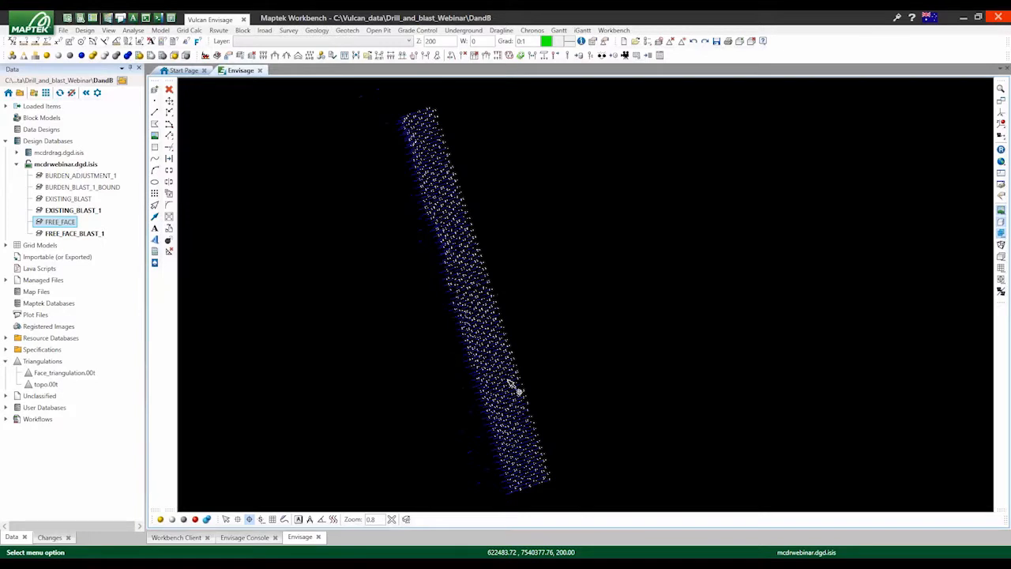
scroll(506, 383, "down", 2)
scroll(489, 320, "up", 3)
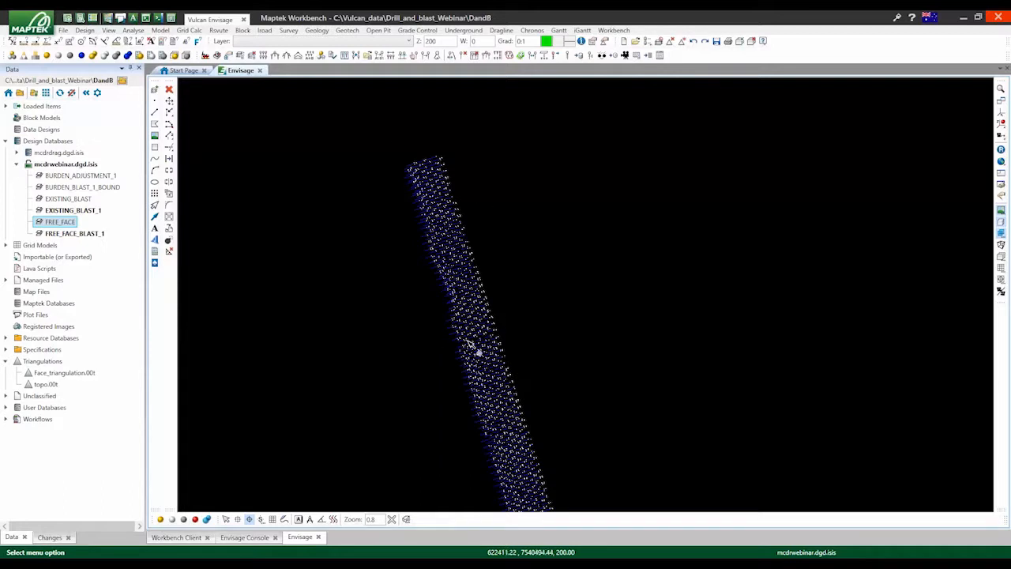
scroll(444, 286, "down", 2)
scroll(468, 317, "up", 2)
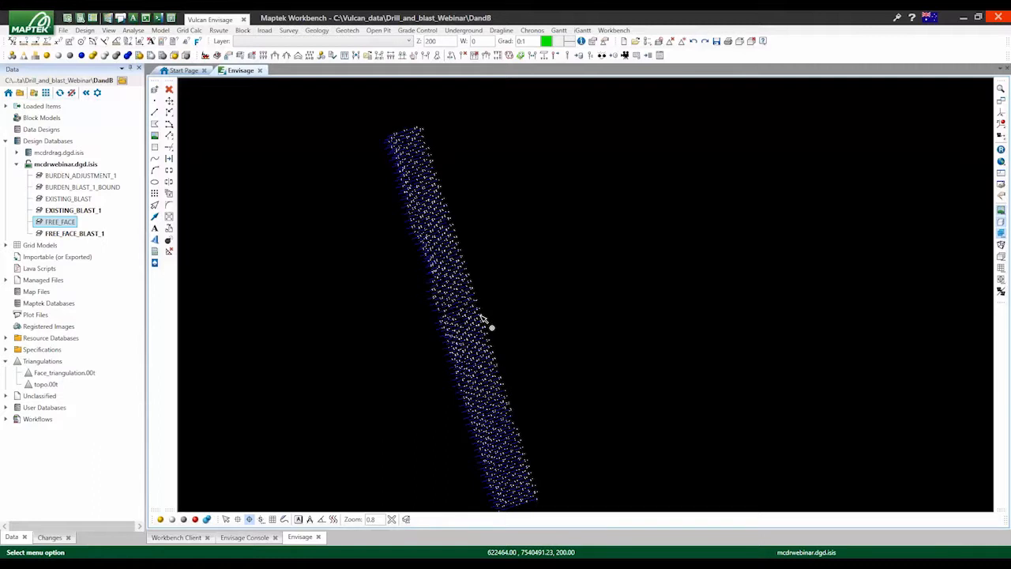
scroll(481, 316, "up", 2)
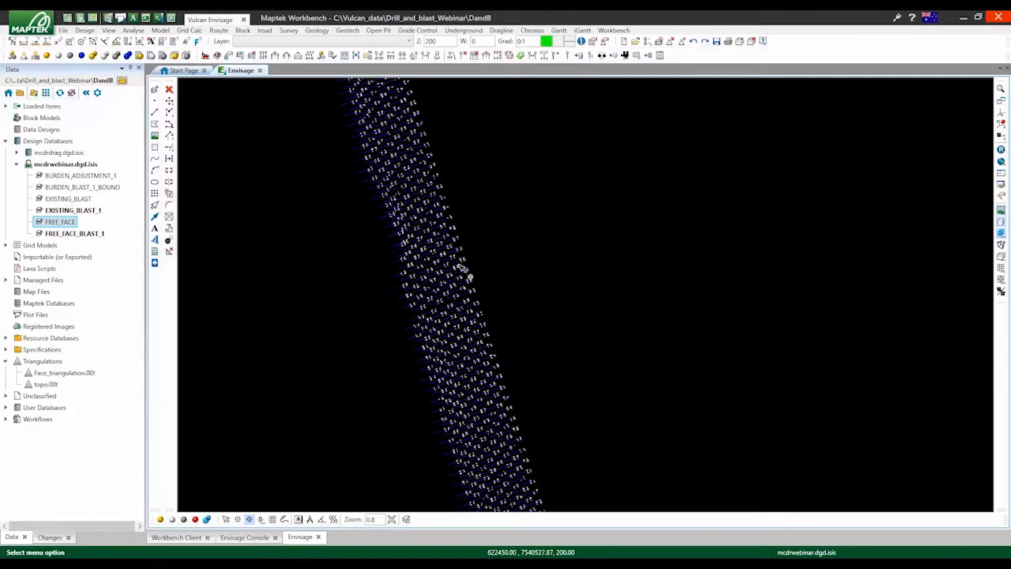
mouse_move(455, 266)
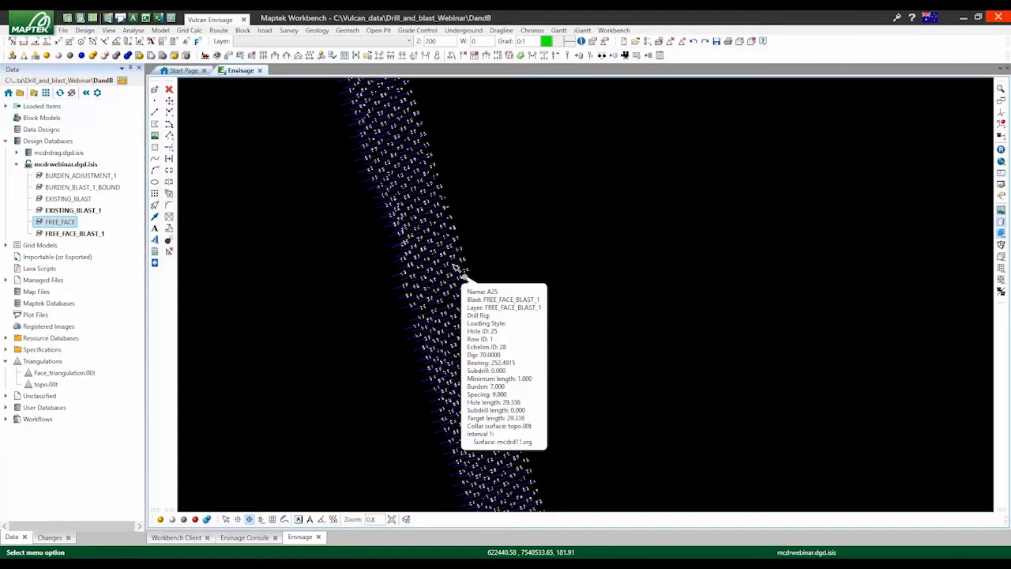
scroll(542, 240, "down", 2)
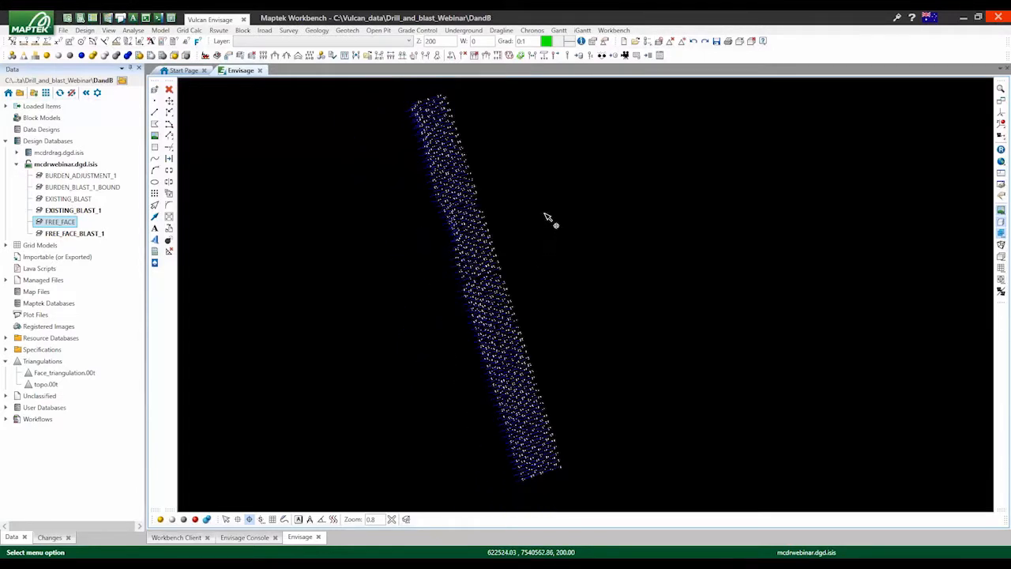
left_click(356, 60)
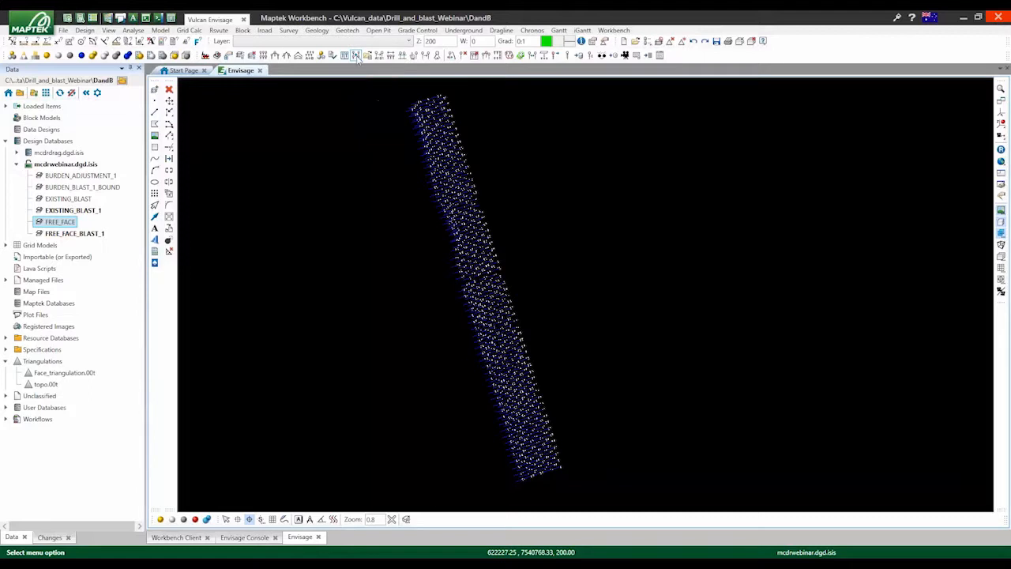
scroll(489, 276, "up", 3)
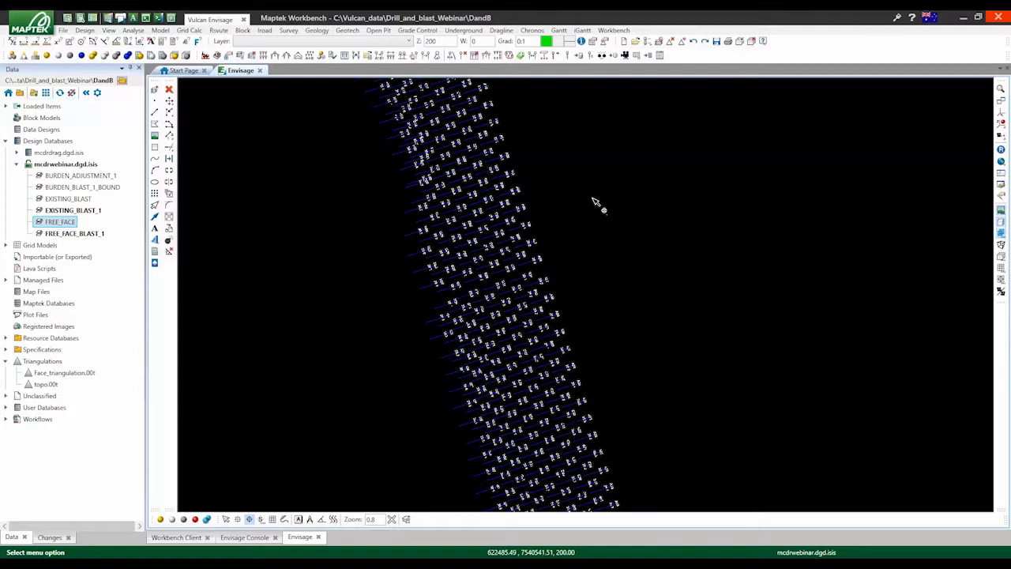
- Start merging the blasts with the existing southern blast as master and FREE_FACE_BLAST_1 as the second blast
left_click(356, 56)
scroll(375, 174, "down", 2)
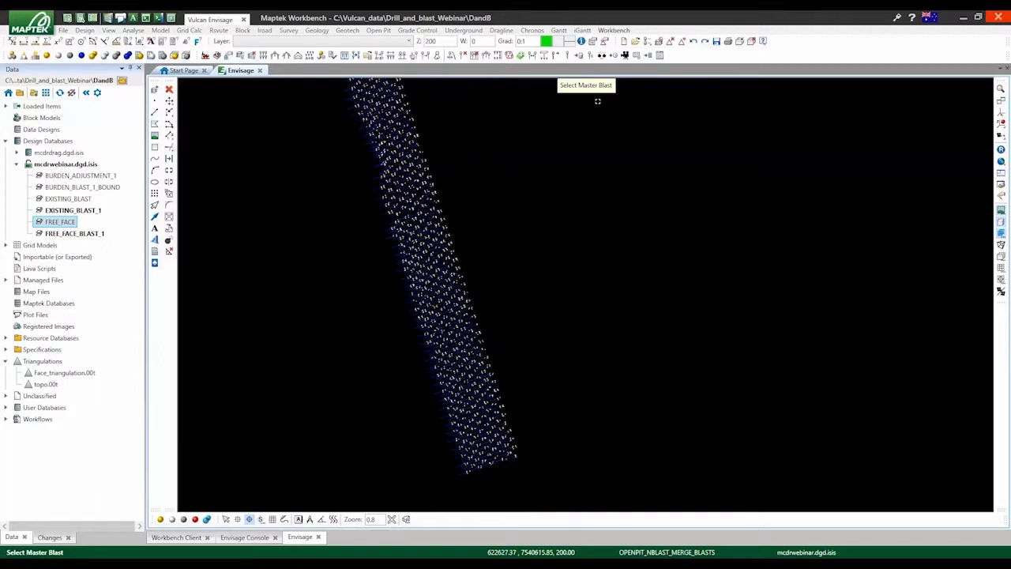
scroll(453, 203, "up", 2)
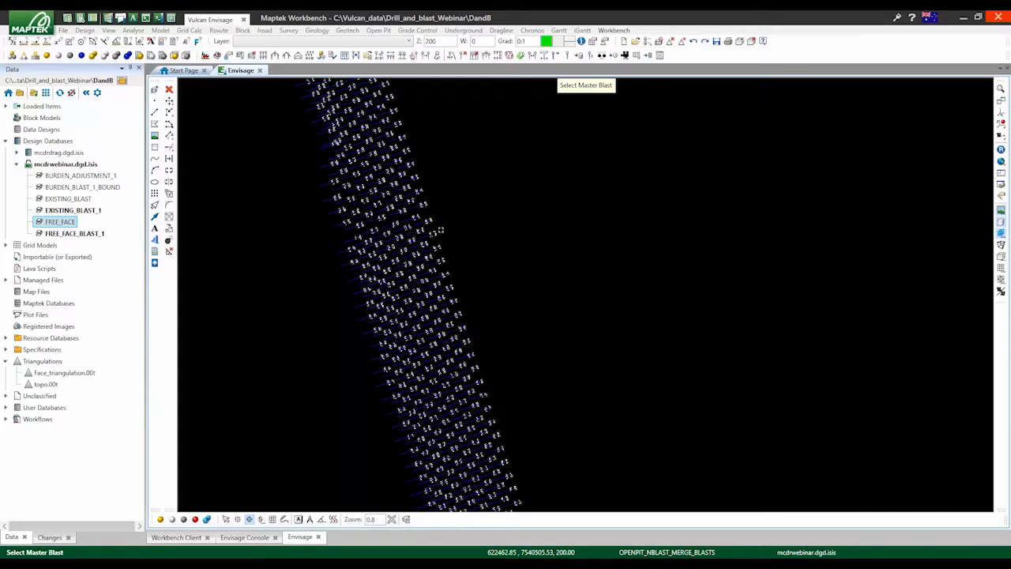
scroll(481, 458, "down", 2)
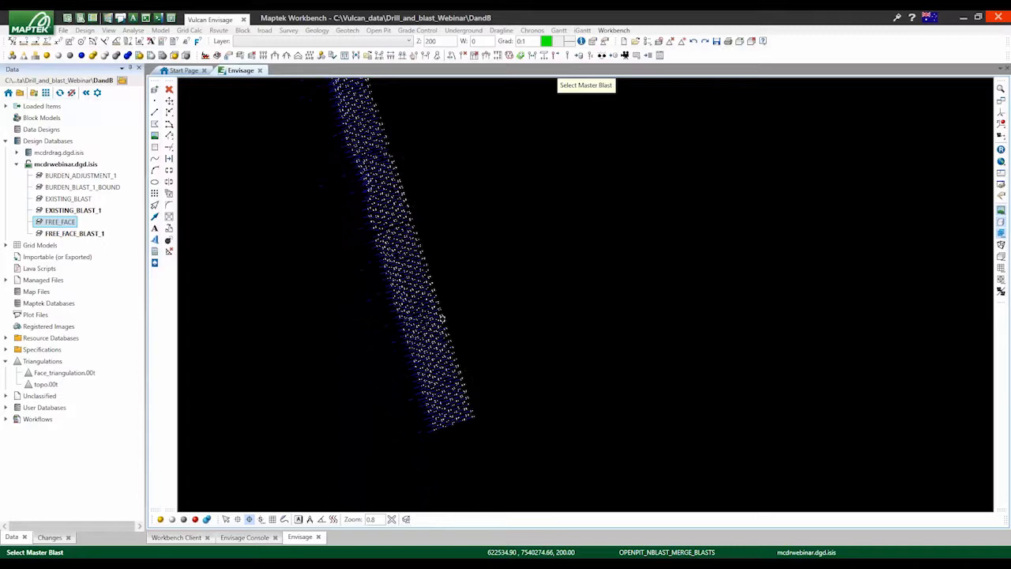
scroll(486, 418, "down", 1)
scroll(427, 232, "up", 1)
scroll(448, 347, "up", 3)
left_click(470, 411)
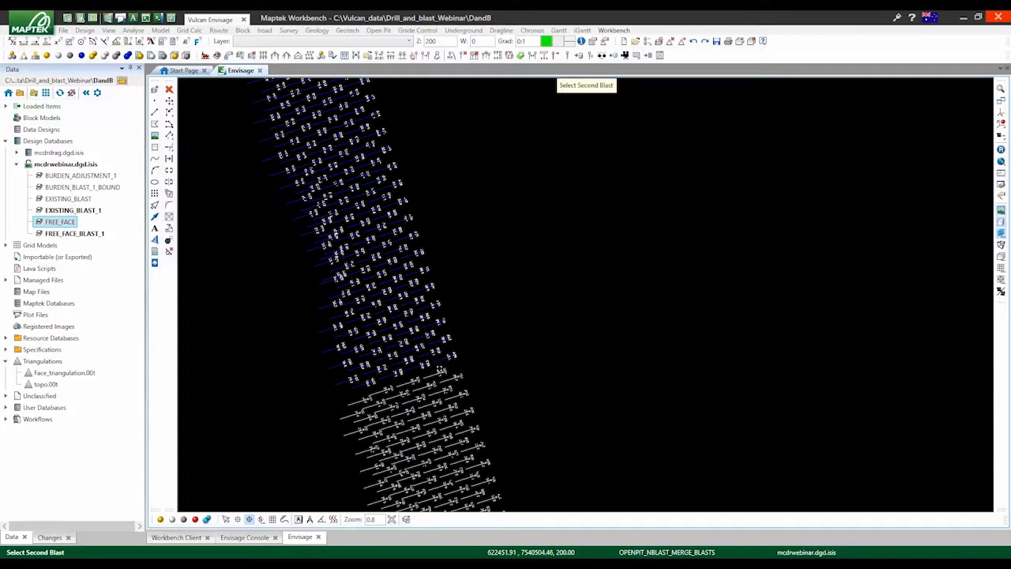
scroll(440, 369, "up", 1)
scroll(439, 369, "up", 1)
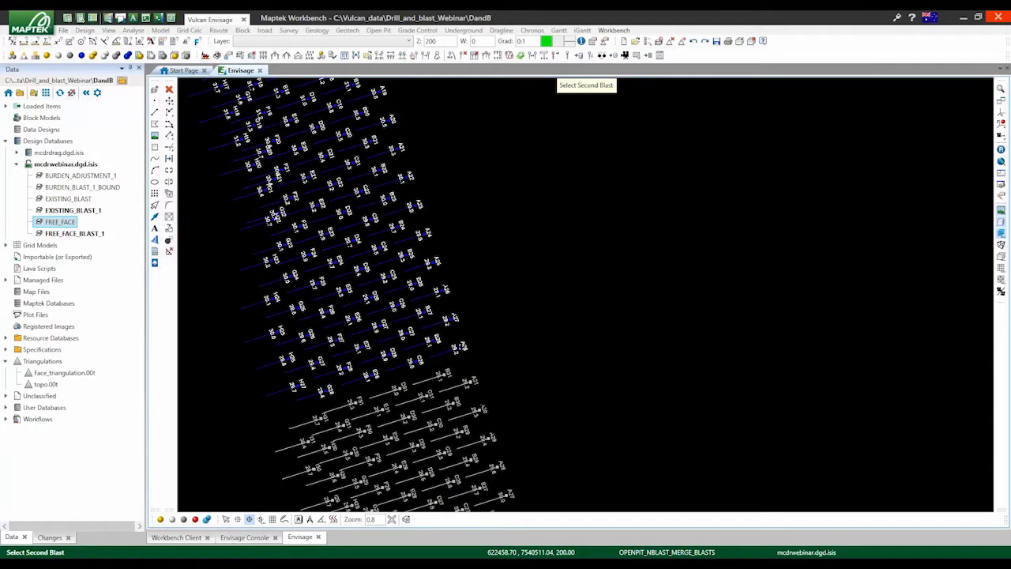
left_click(460, 348)
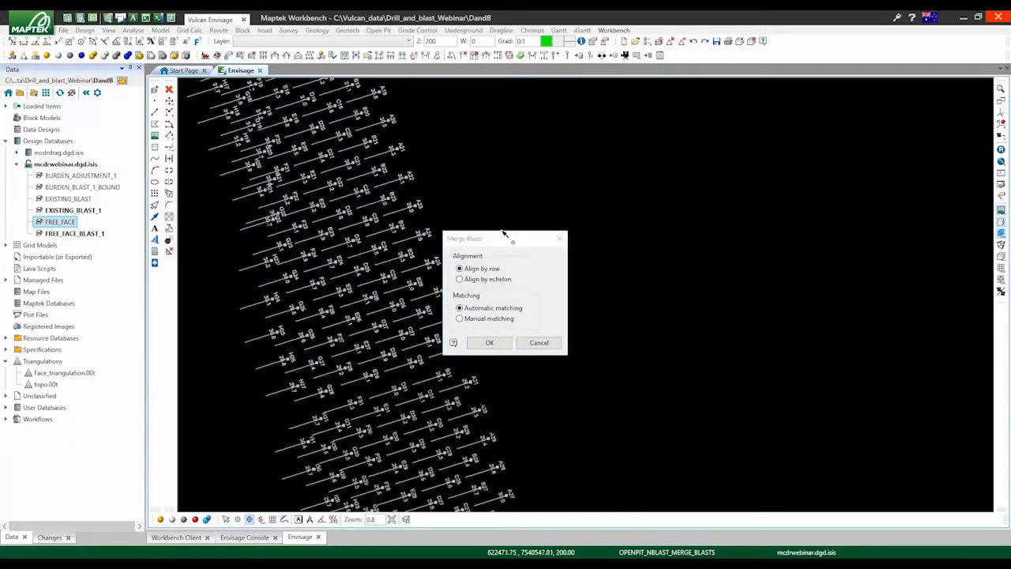
- Preview the merge aligned by row with automatic matching, examine the row connections at the join and leave it unmerged
left_click_drag(501, 242, 583, 130)
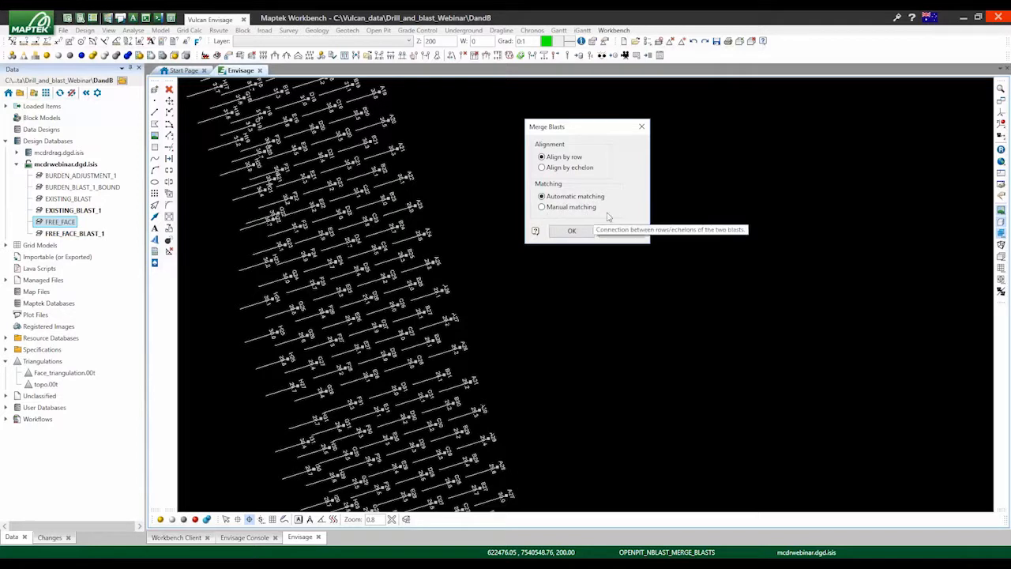
left_click(572, 232)
left_click_drag(487, 269, 649, 200)
scroll(476, 184, "down", 3)
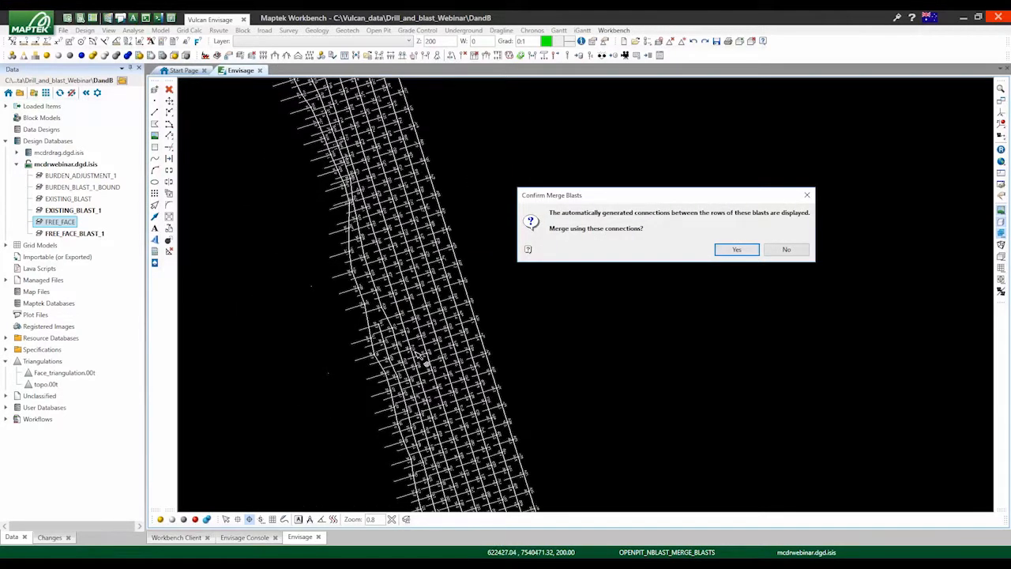
scroll(416, 352, "up", 3)
scroll(418, 331, "down", 3)
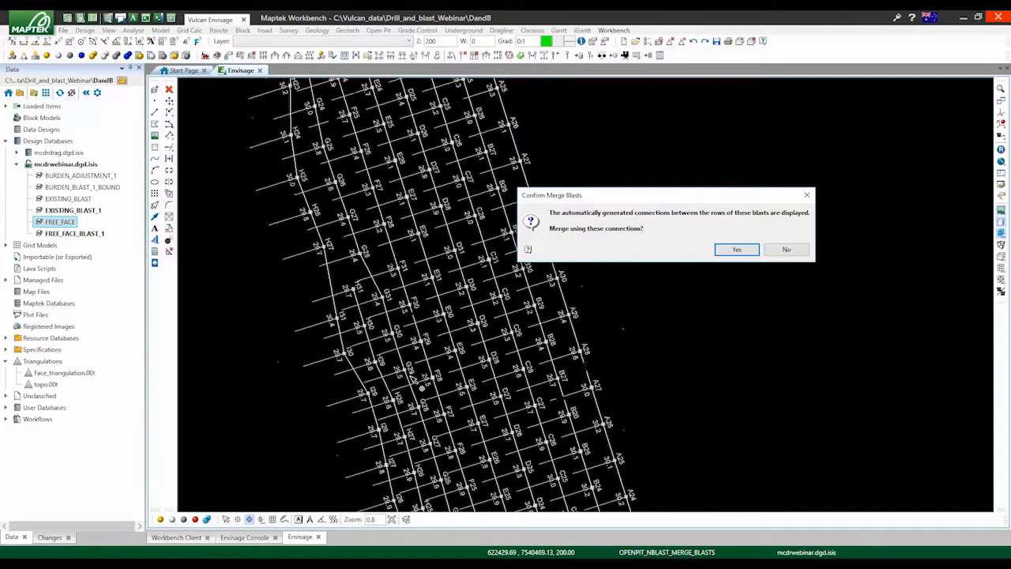
scroll(391, 282, "up", 2)
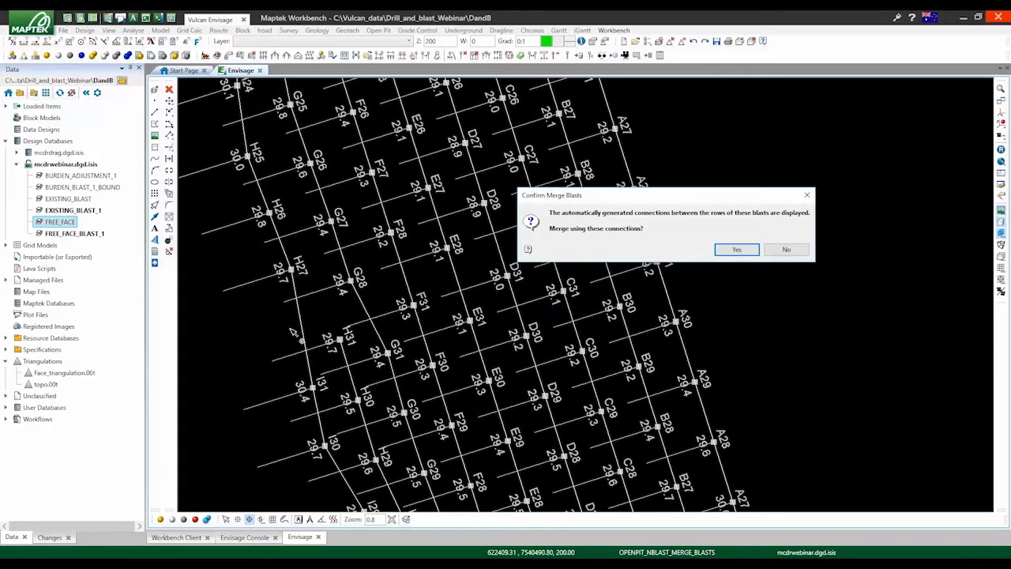
scroll(297, 336, "down", 4)
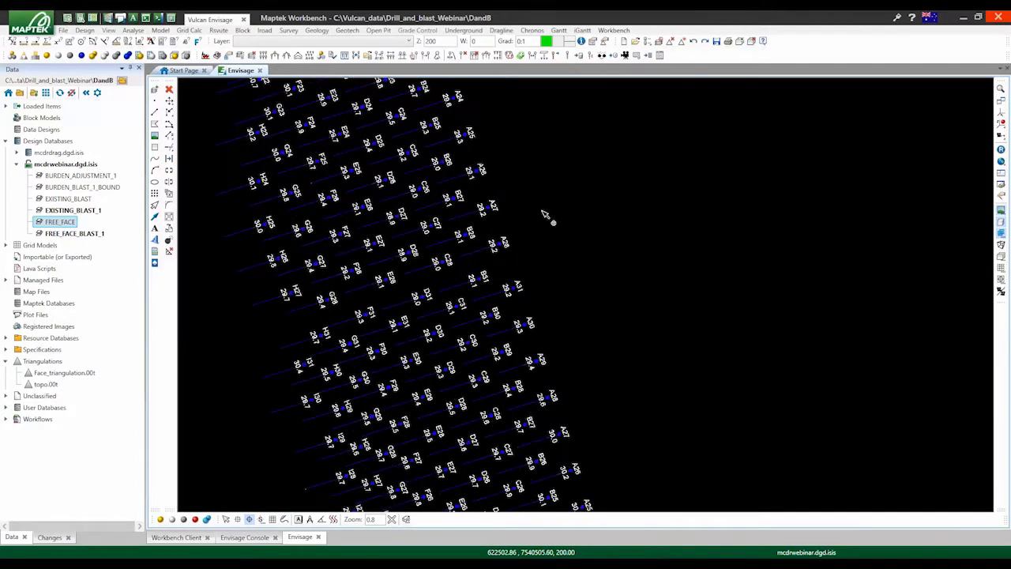
- Merge the existing blast as master with FREE_FACE_BLAST_1 as second, aligned by row with manual matching
left_click(355, 55)
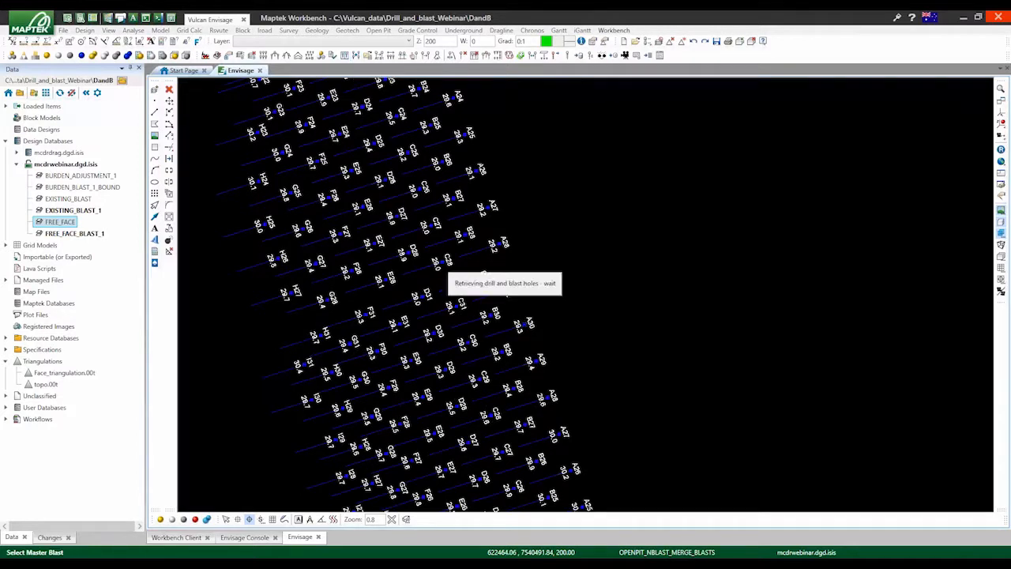
left_click(512, 289)
left_click(497, 246)
left_click_drag(515, 239, 668, 192)
left_click(615, 274)
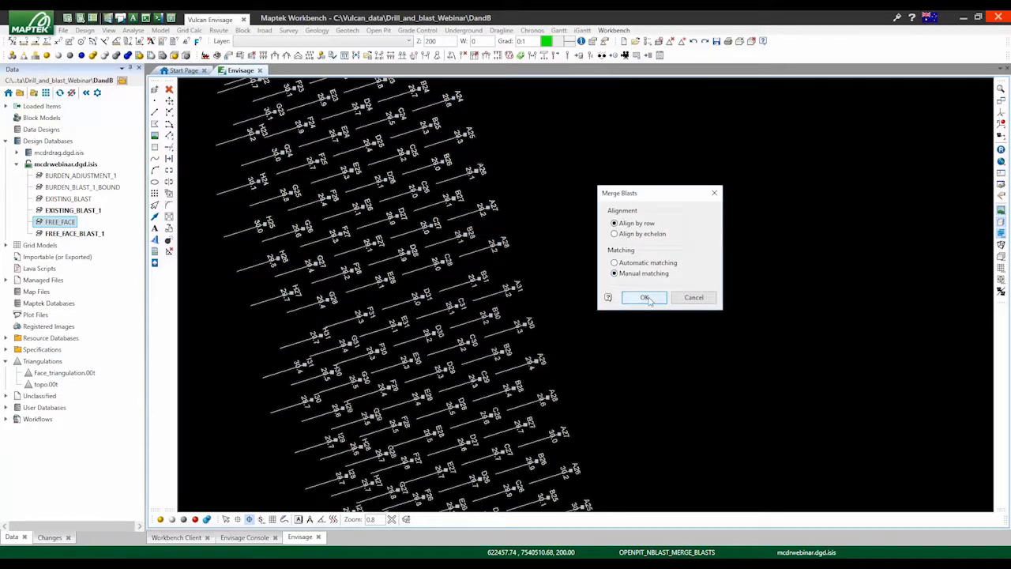
left_click(645, 299)
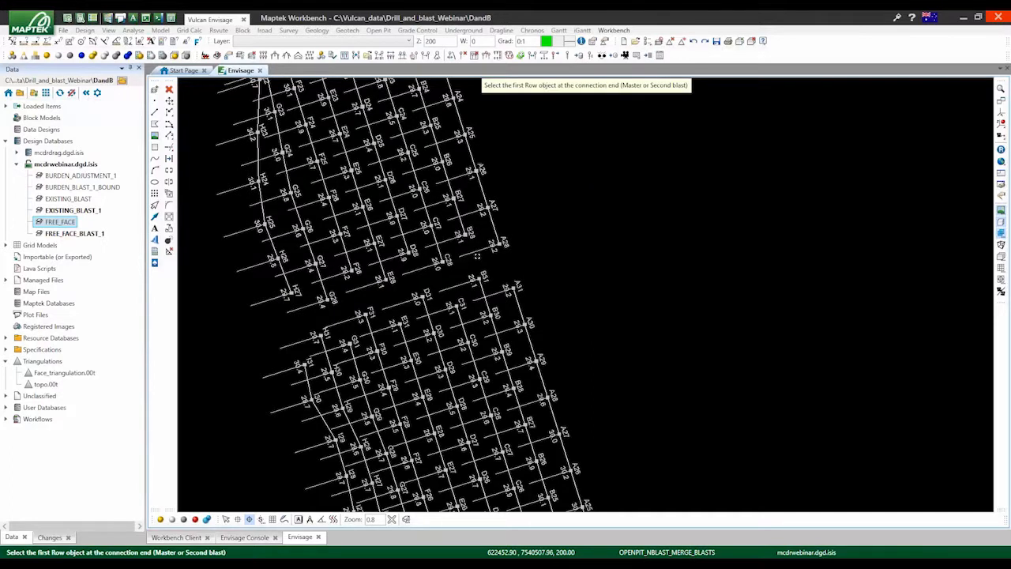
- Match rows A, B and C of the existing blast to rows A, B and C of the free face blast
scroll(477, 256, "up", 2)
left_click(504, 207)
left_click(506, 208)
left_click(485, 312)
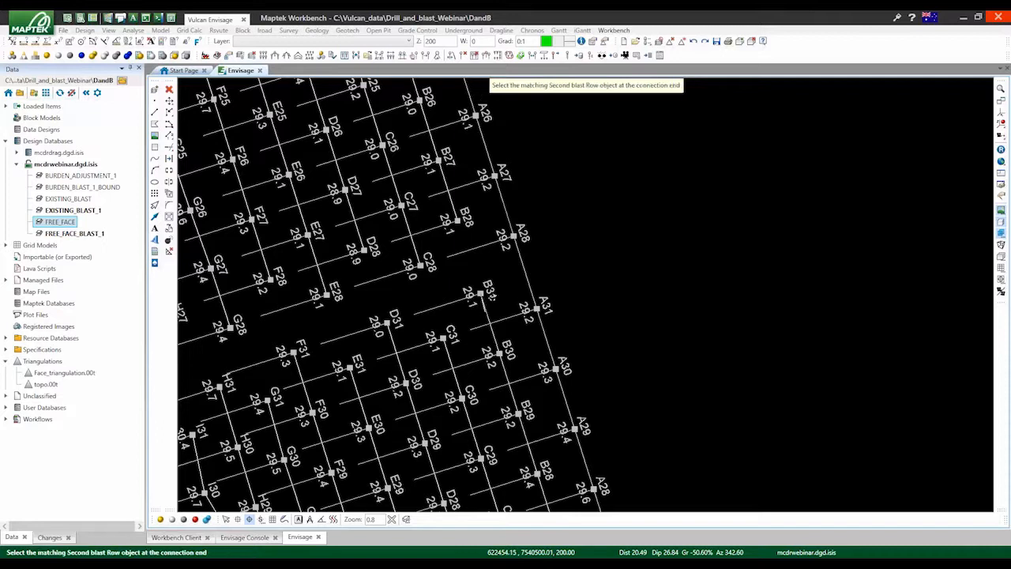
left_click(485, 312)
left_click(448, 355)
left_click(412, 231)
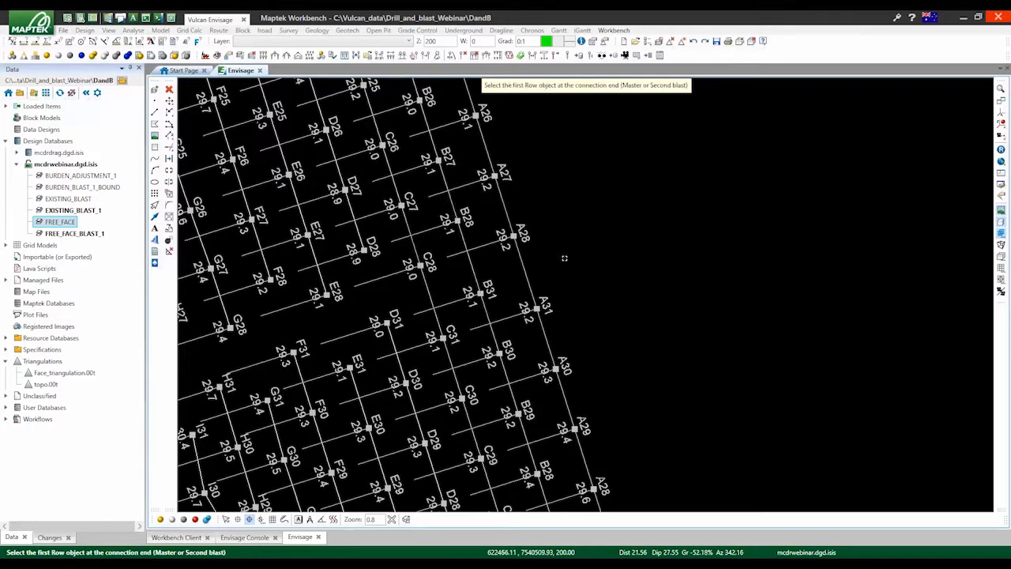
- Match rows D and E of the existing blast to rows D and E of the free face blast
scroll(564, 258, "down", 2)
scroll(479, 288, "up", 2)
left_click(480, 292)
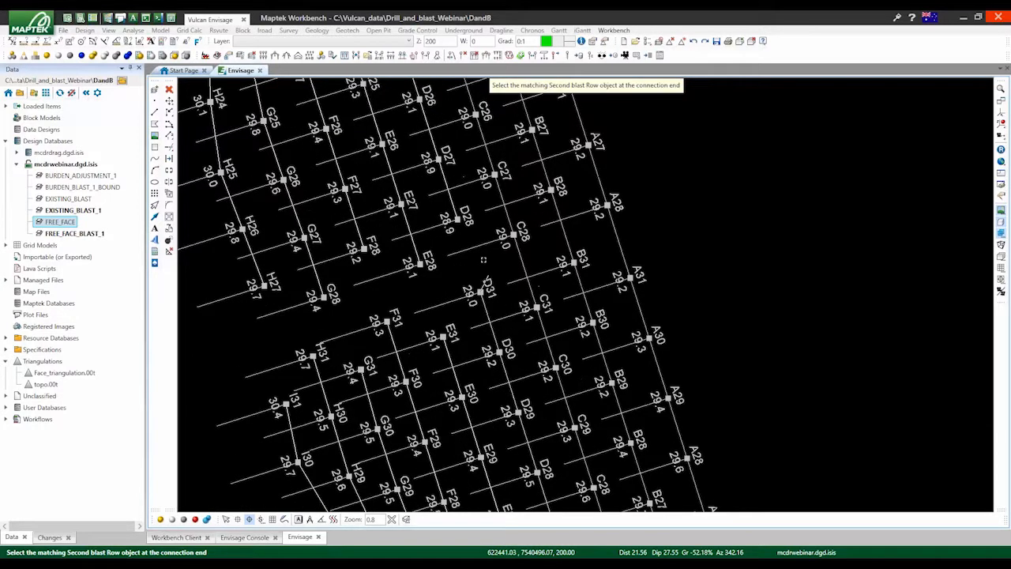
left_click(441, 358)
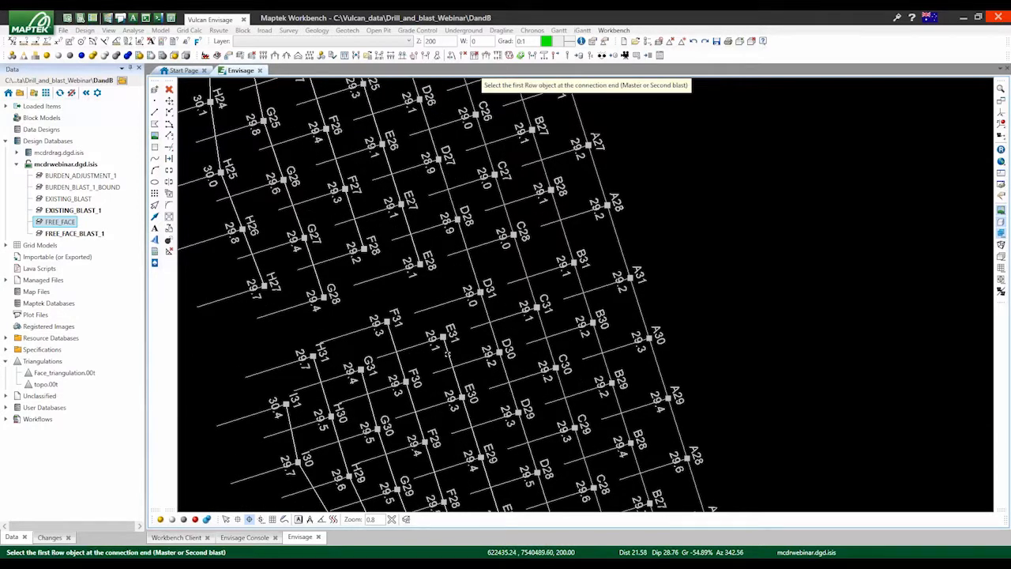
left_click(448, 355)
left_click(411, 240)
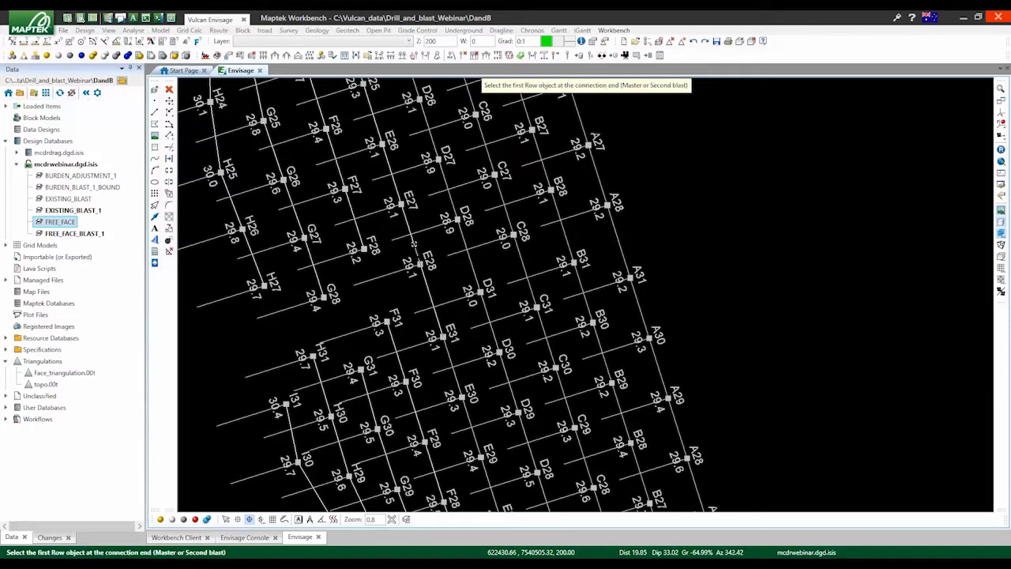
- Match rows F, G and H of the existing blast to rows F, G and H of the free face blast
left_click(393, 338)
left_click(362, 240)
left_click(363, 384)
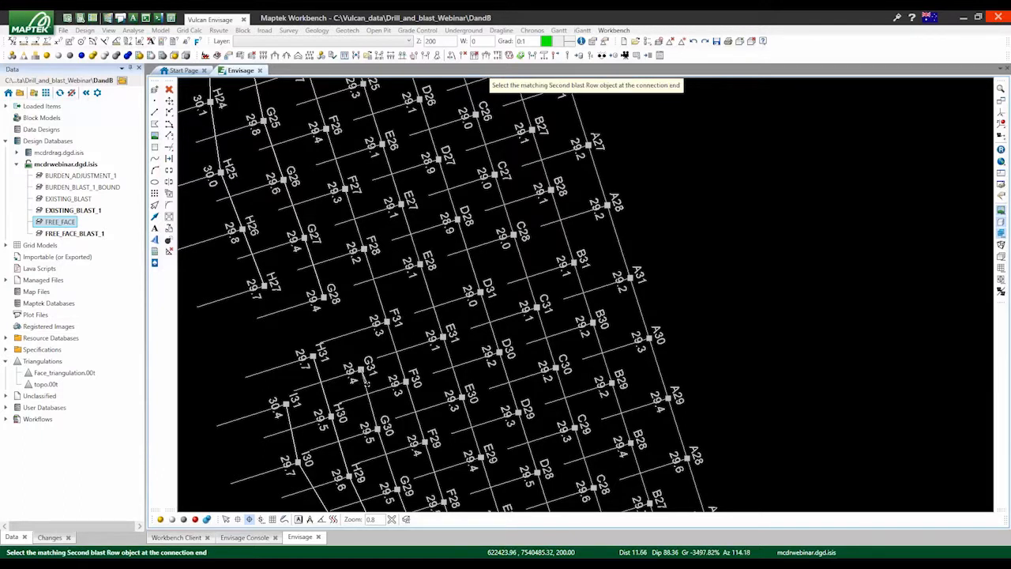
left_click(314, 267)
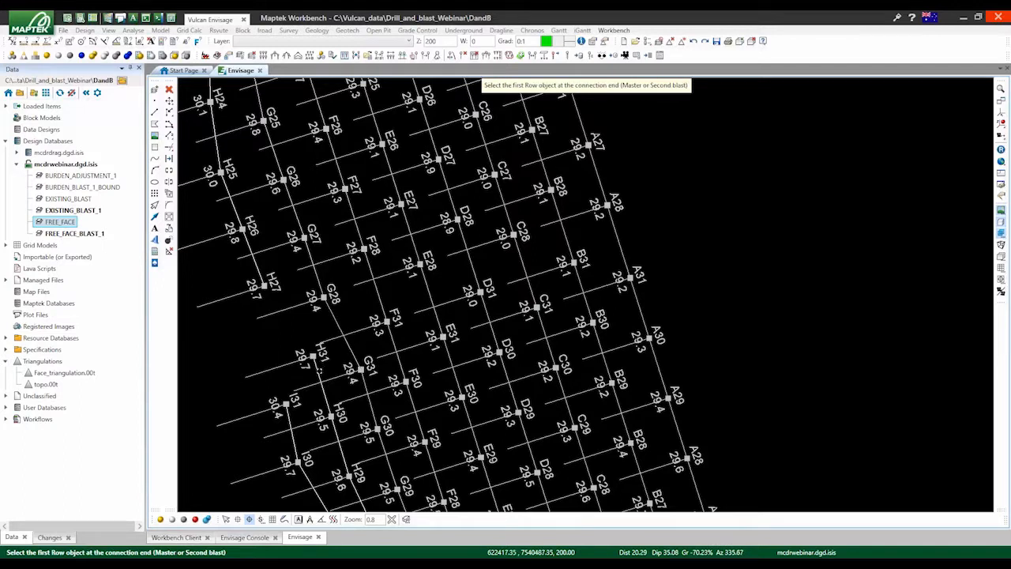
left_click(318, 369)
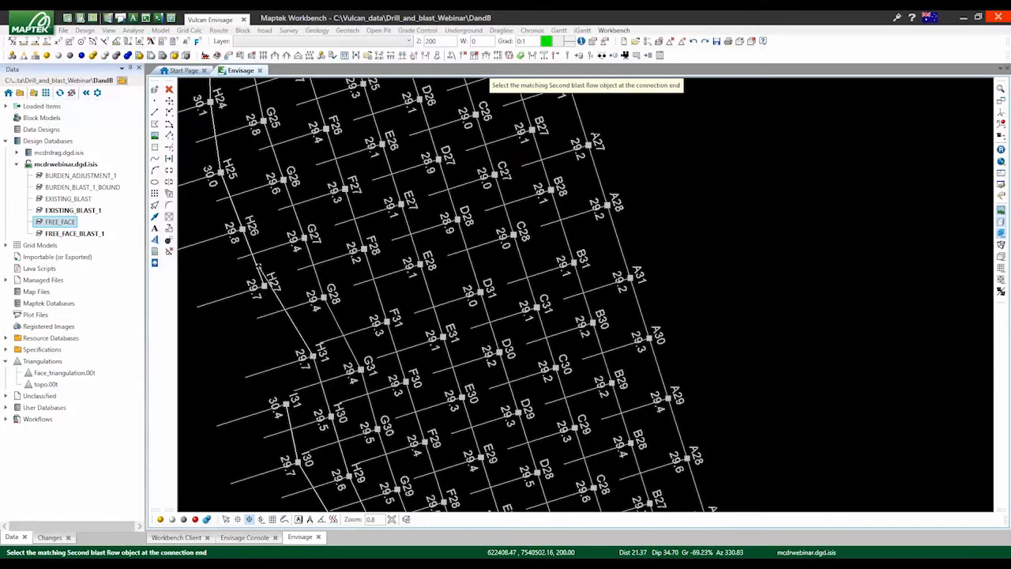
left_click(257, 268)
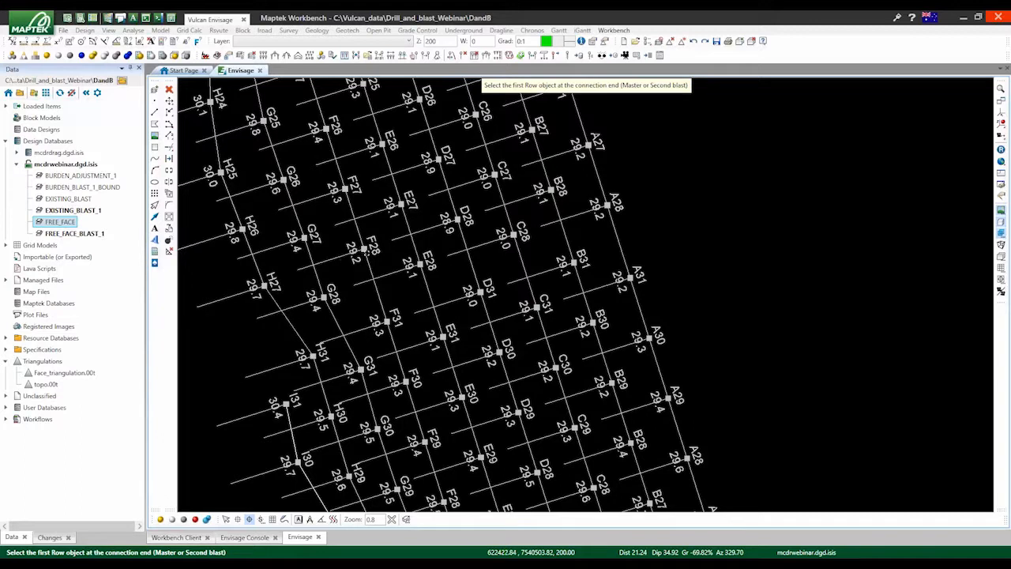
- Finish the manual row matching and accept merging the two blasts with the displayed row connections
scroll(403, 249, "down", 2)
right_click(695, 195)
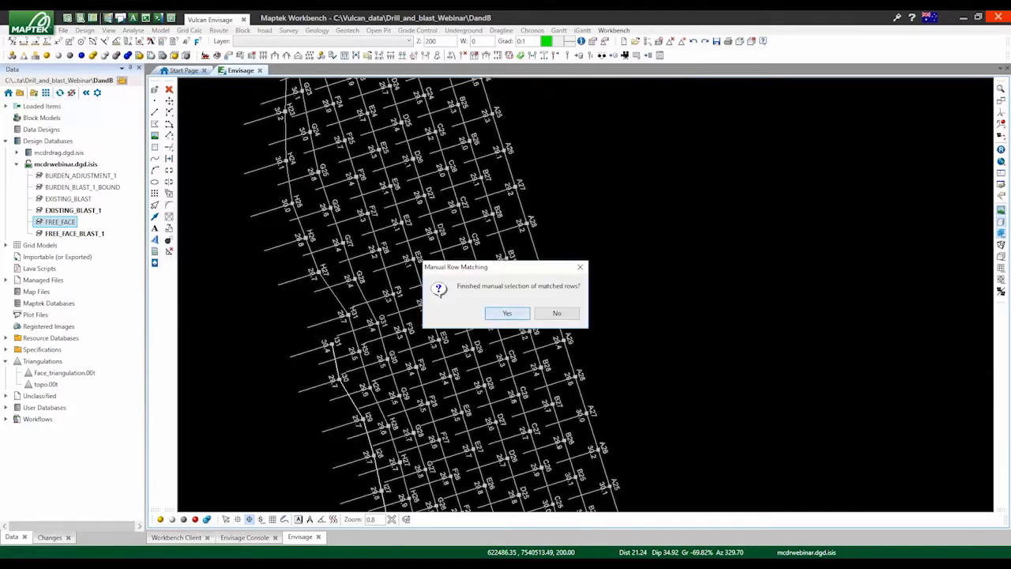
left_click(506, 313)
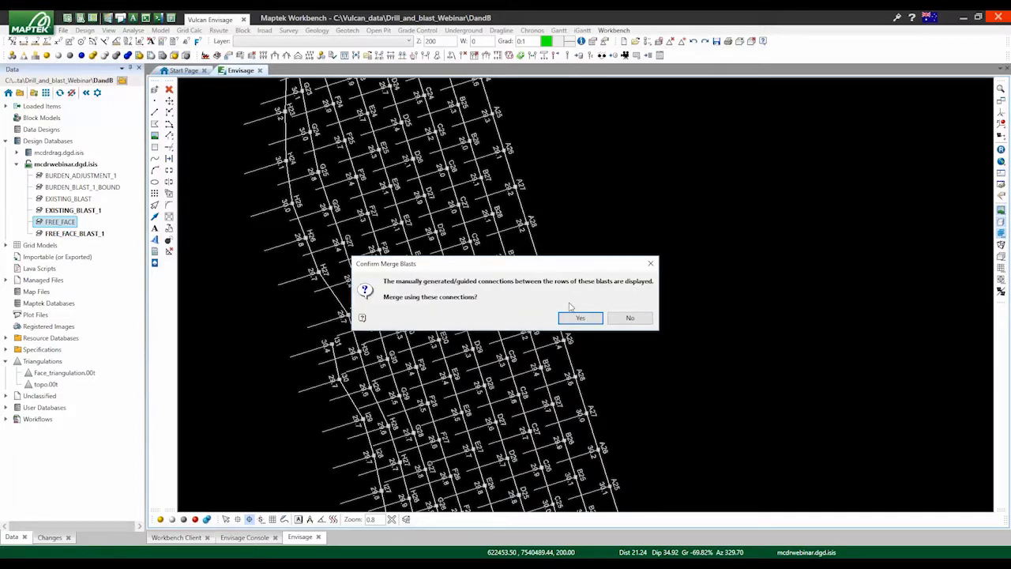
left_click(580, 318)
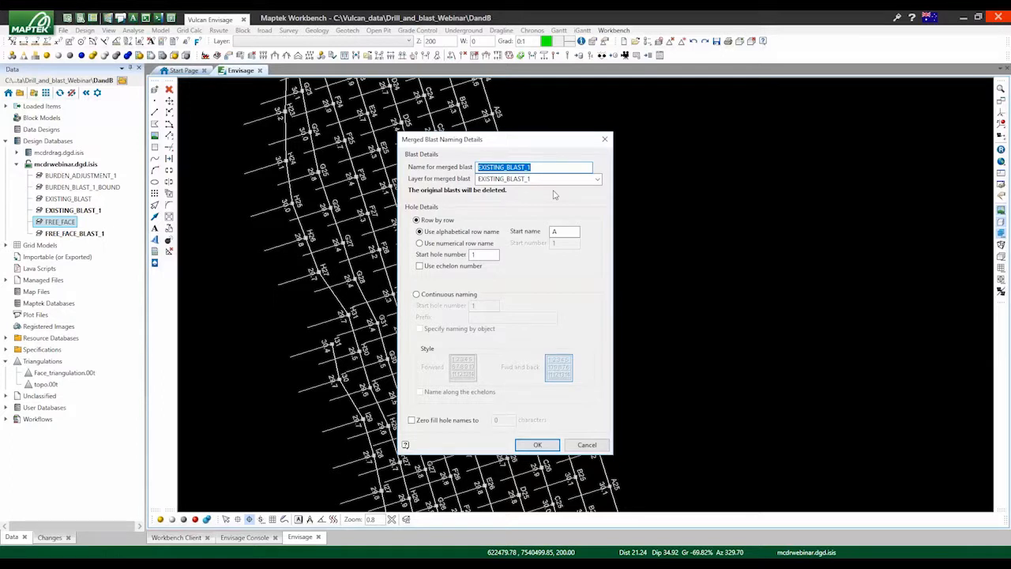
- Name both the merged blast and its layer MERGED_BLAST_1, deleting the original blasts and naming holes row by row from A, starting at 1
type("MERGED")
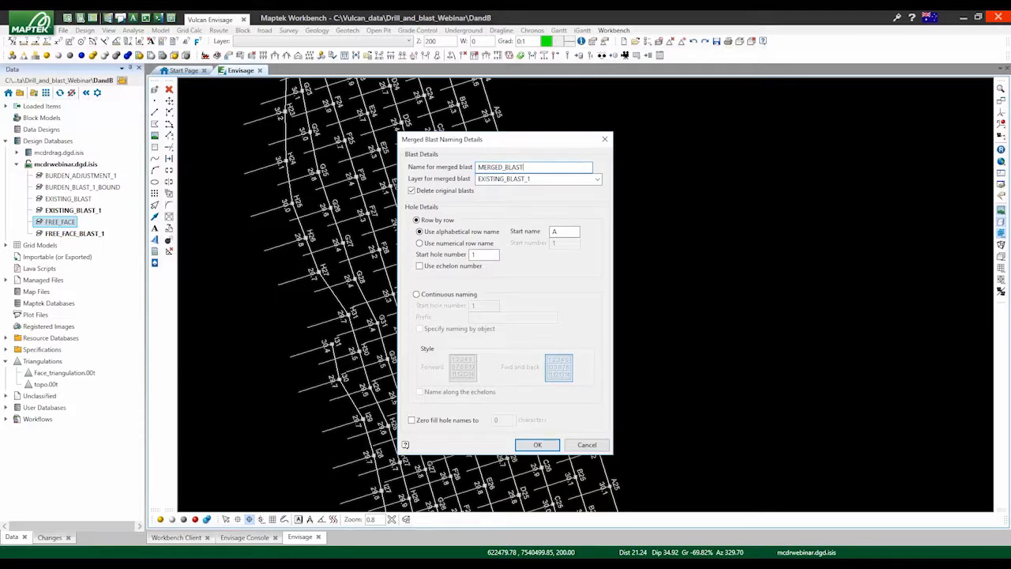
left_click(553, 179)
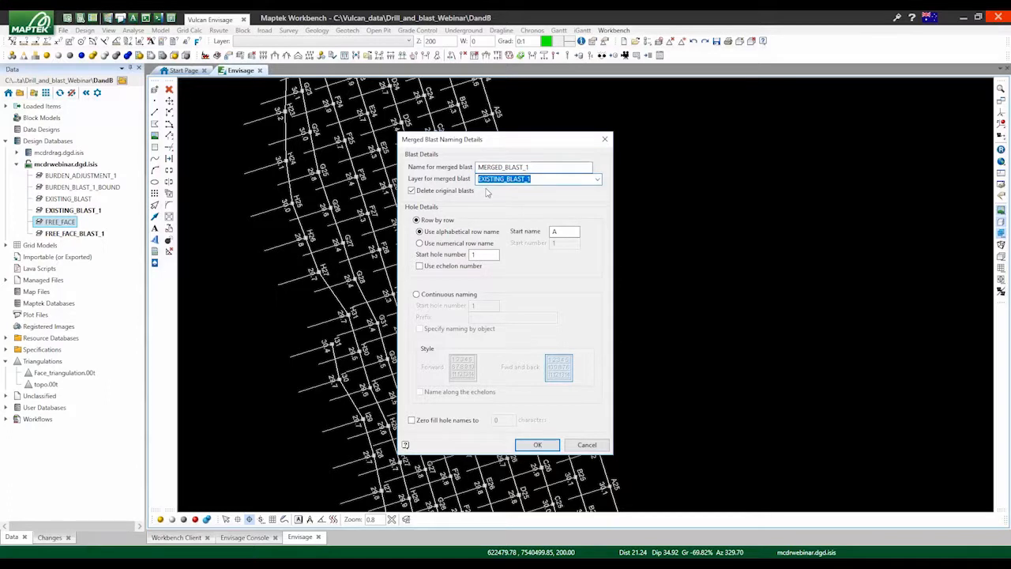
type("MERGED")
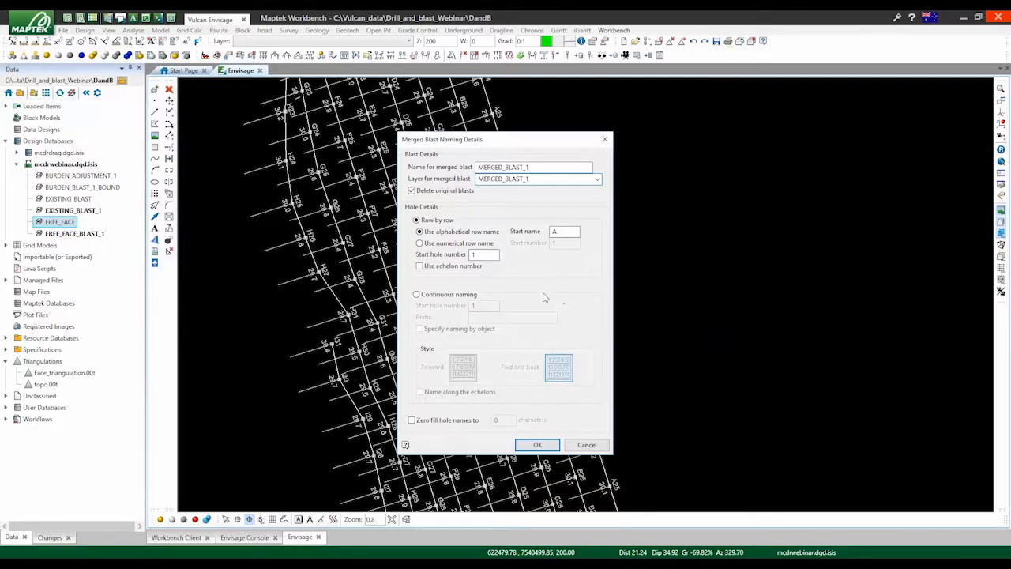
left_click(536, 446)
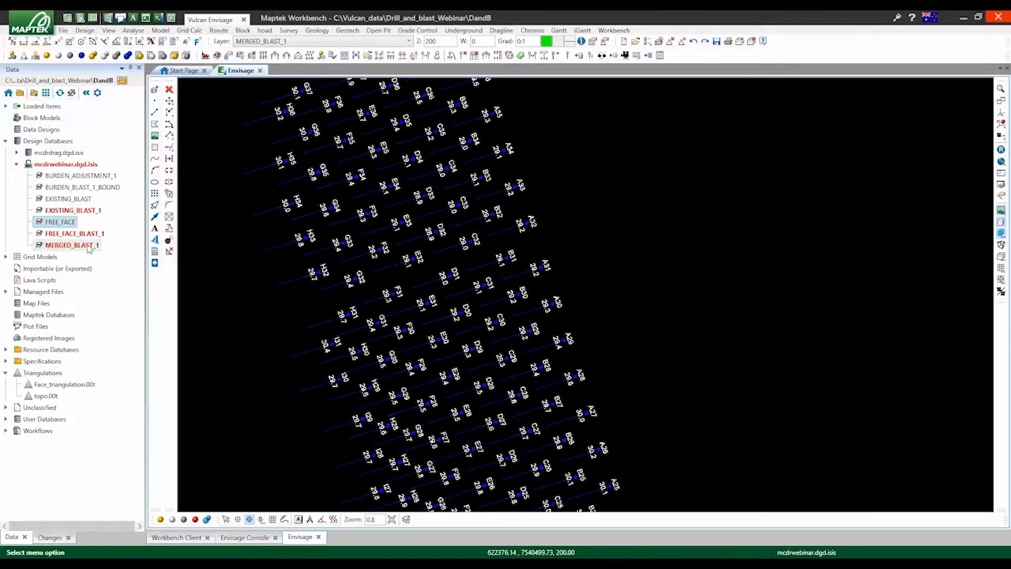
- Save all modified design layers and view the full extent of the merged blast
left_click(716, 43)
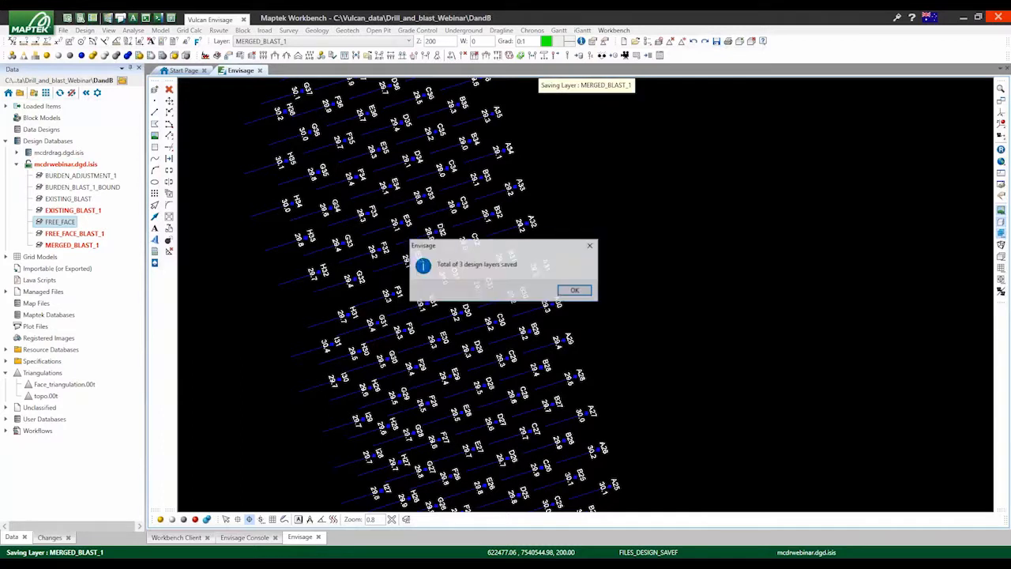
left_click(575, 290)
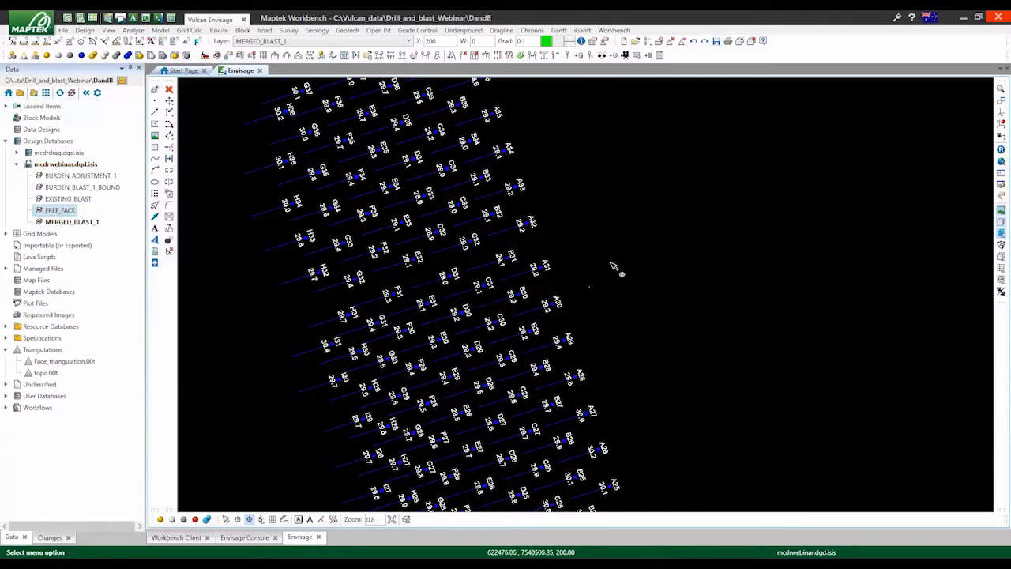
scroll(550, 231, "down", 2)
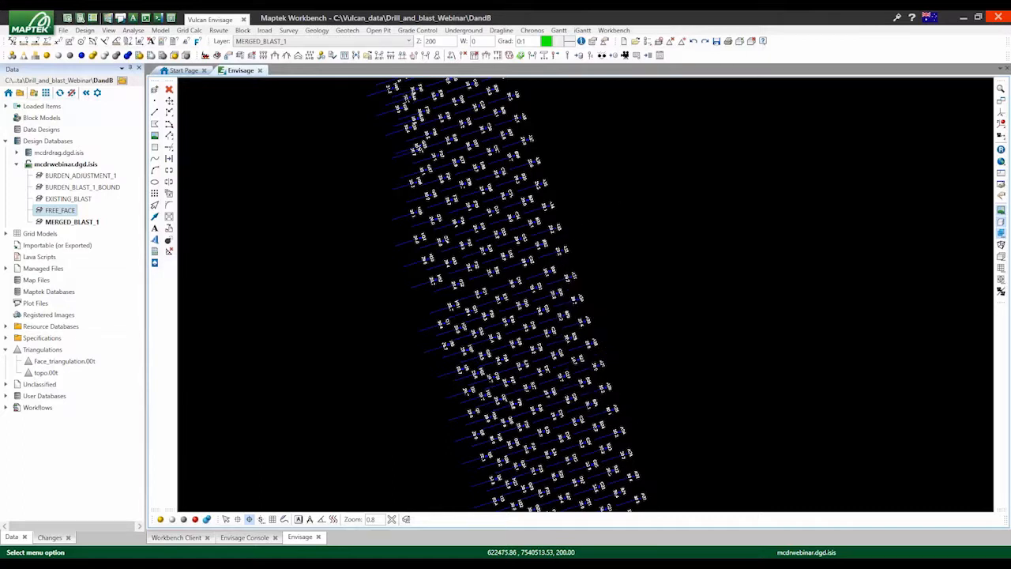
scroll(634, 167, "down", 3)
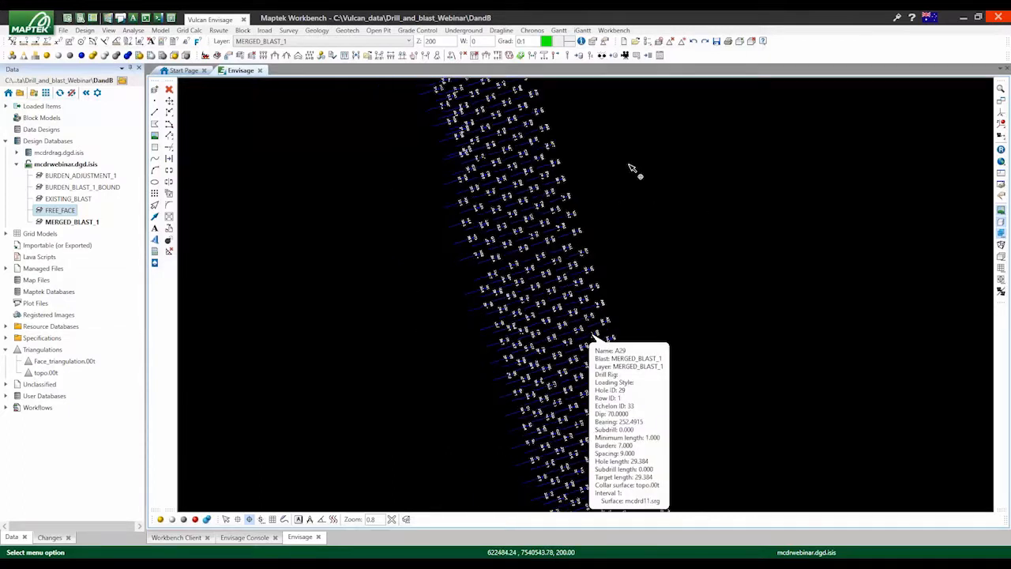
scroll(416, 174, "down", 5)
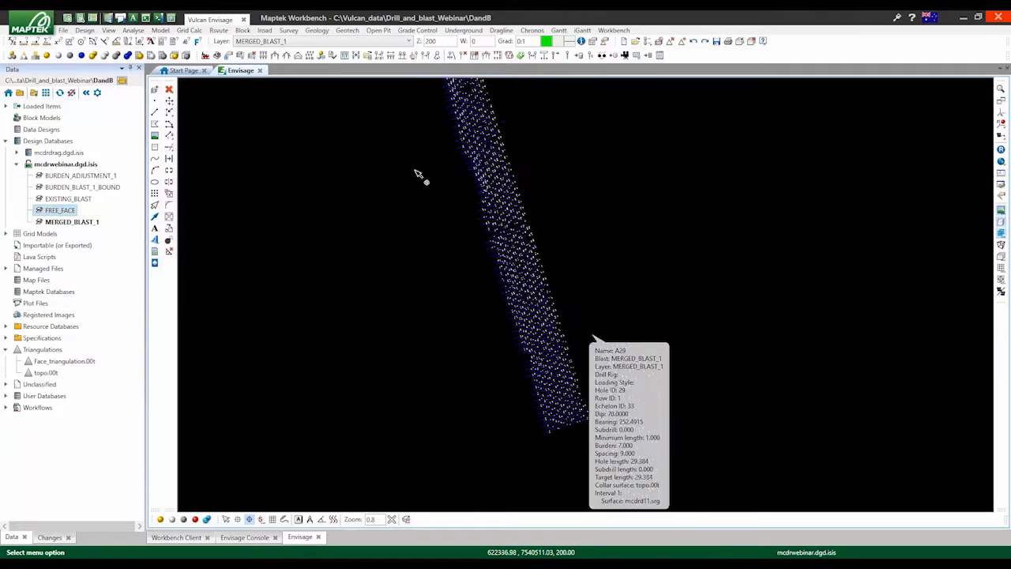
- Remove the MERGED_BLAST_1 layer from the display, saving it
right_click(72, 222)
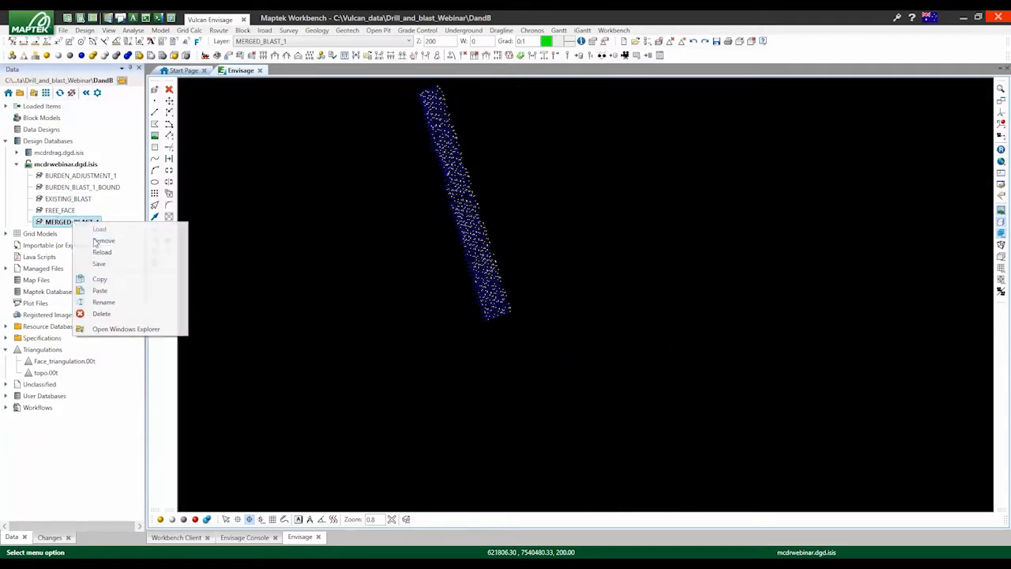
left_click(103, 240)
left_click(517, 313)
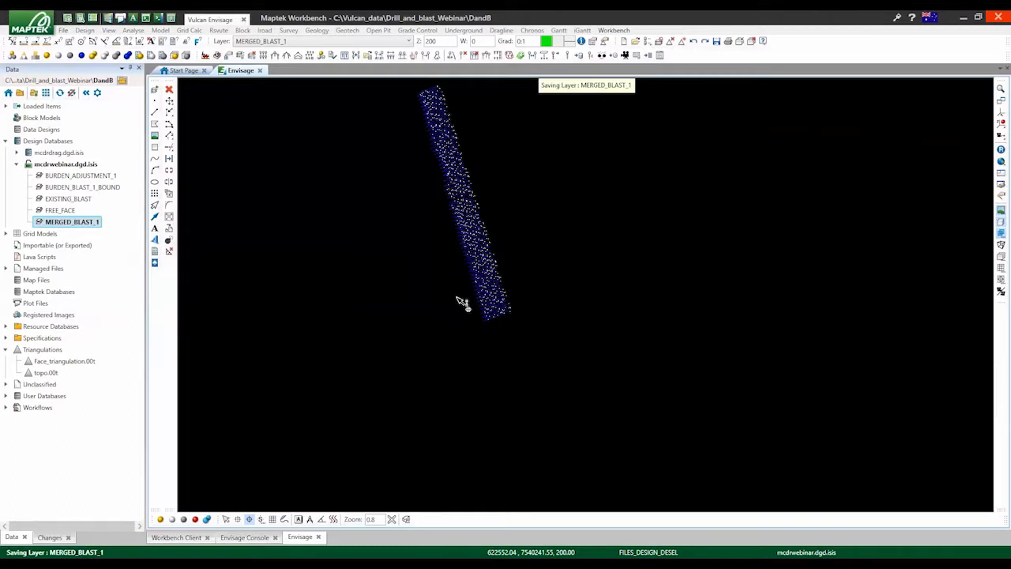
- Load the blast layer BURDEN_ADJUSTMENT_1 and inspect the holes along its front row
left_click(240, 54)
left_click(588, 360)
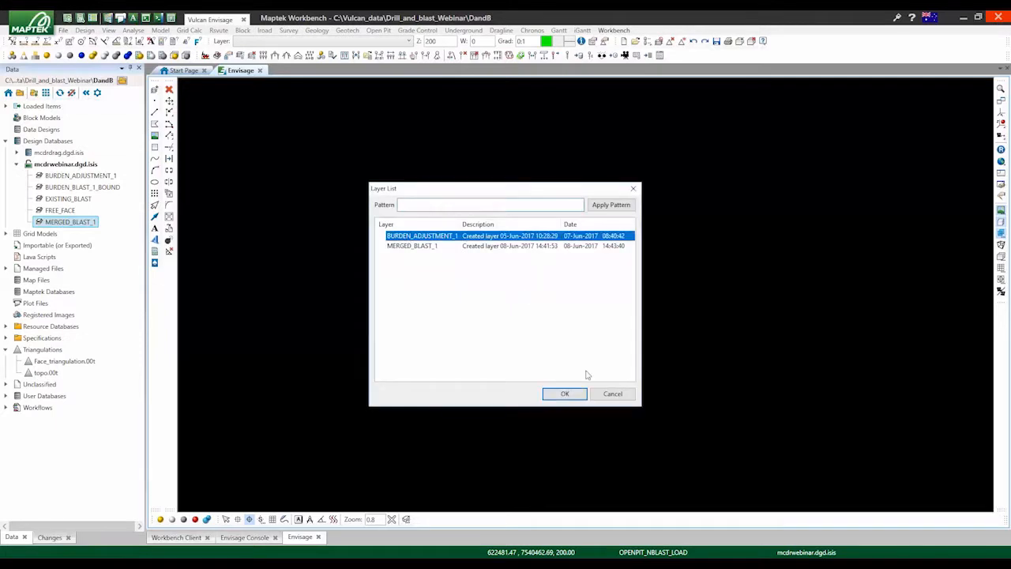
left_click(571, 393)
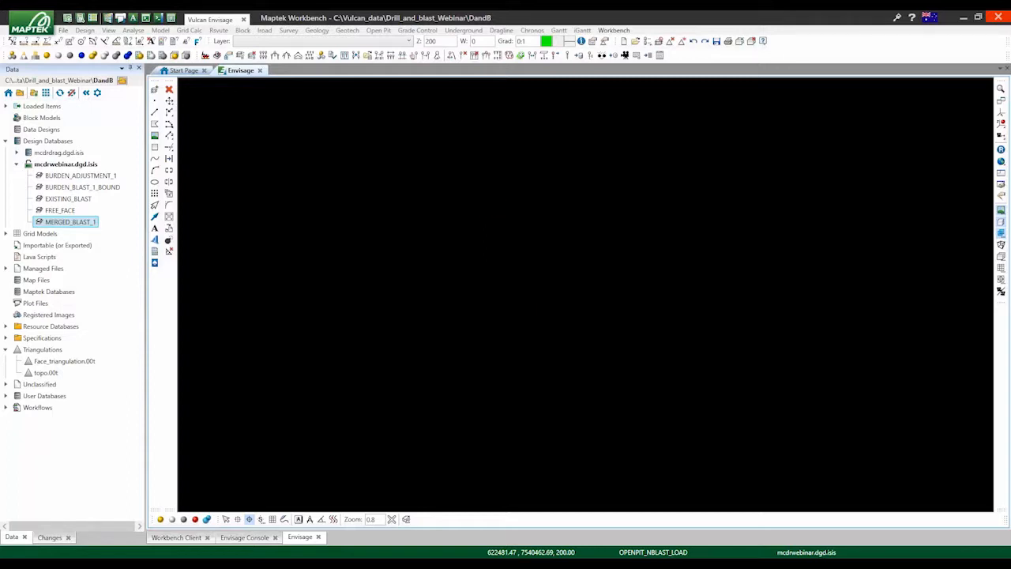
scroll(559, 253, "up", 3)
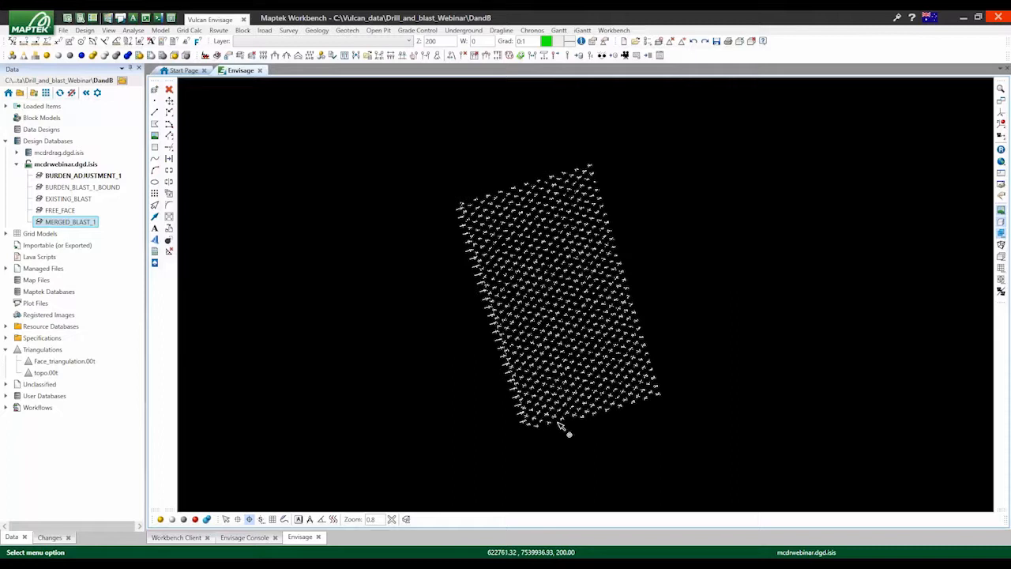
scroll(553, 419, "up", 3)
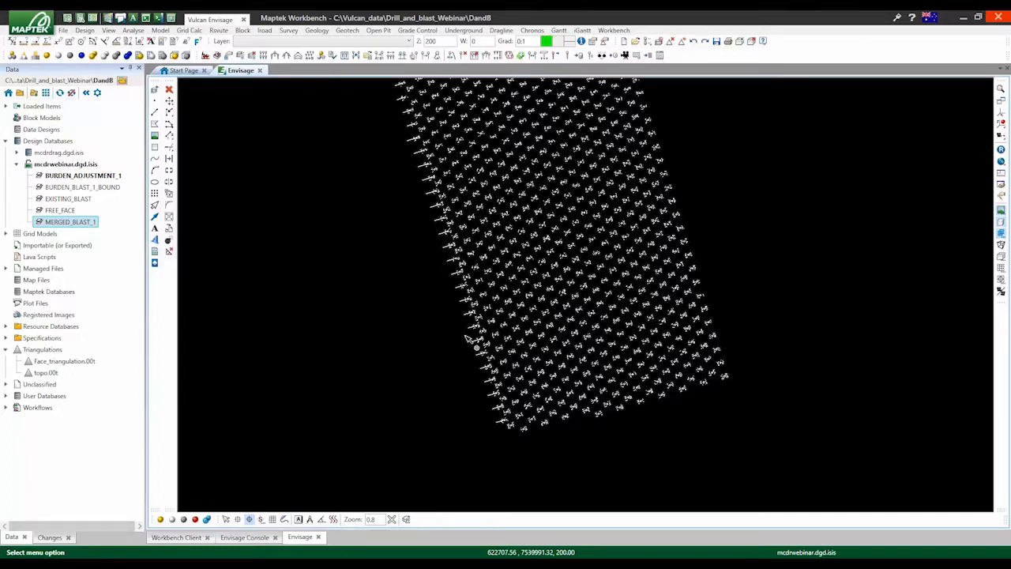
scroll(470, 341, "down", 1)
scroll(427, 155, "up", 1)
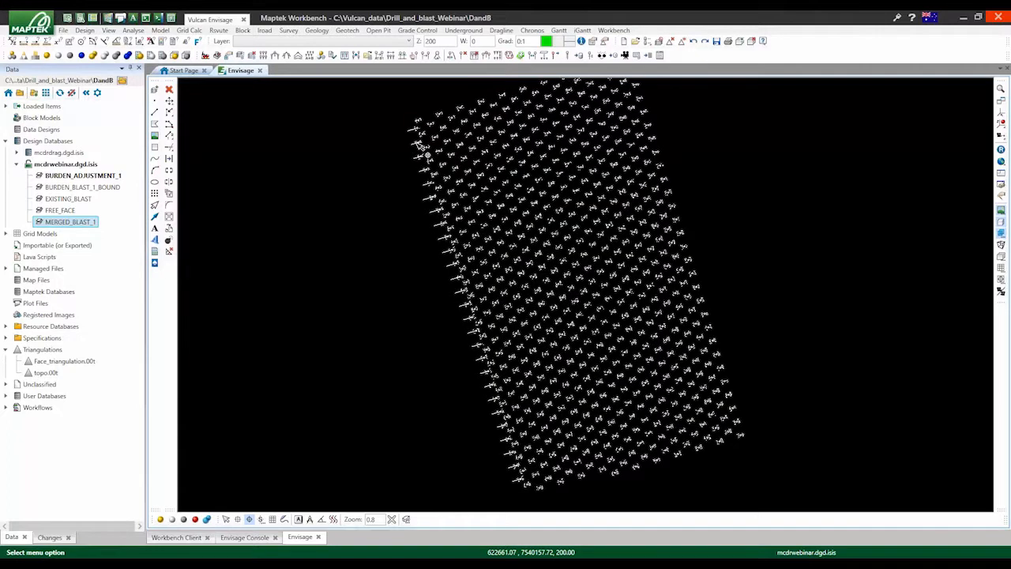
scroll(419, 144, "up", 1)
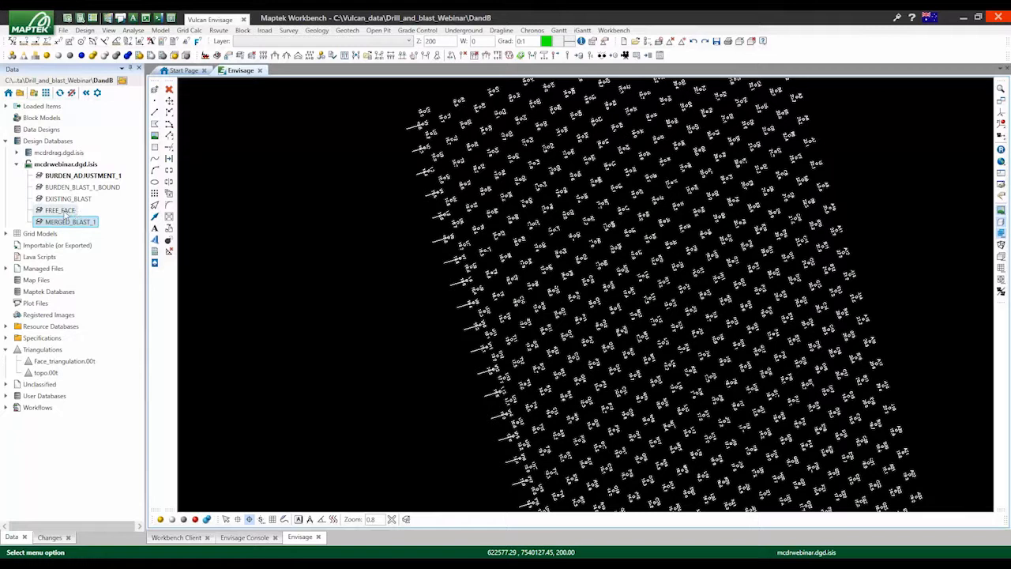
left_click(63, 211)
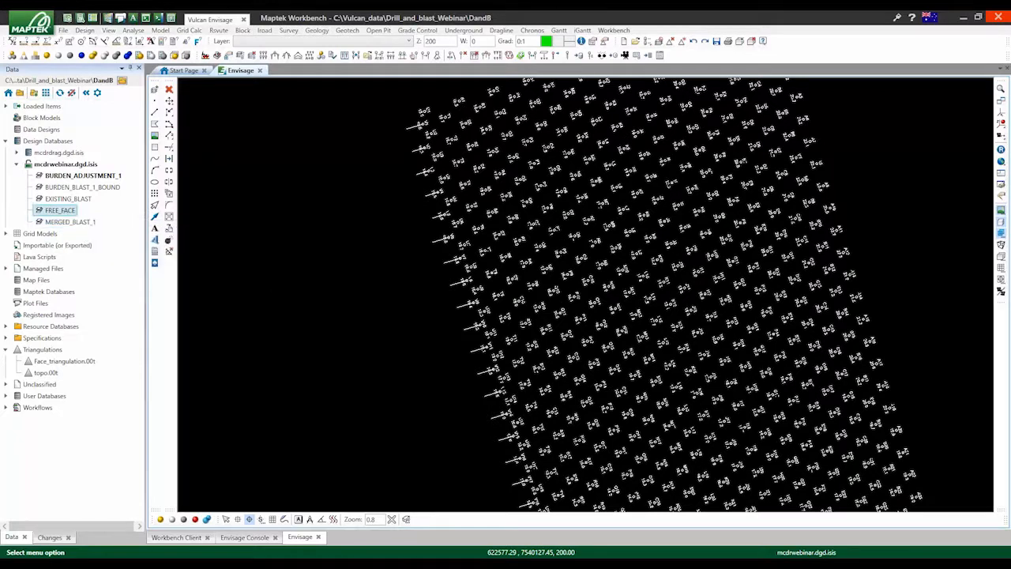
right_click(64, 210)
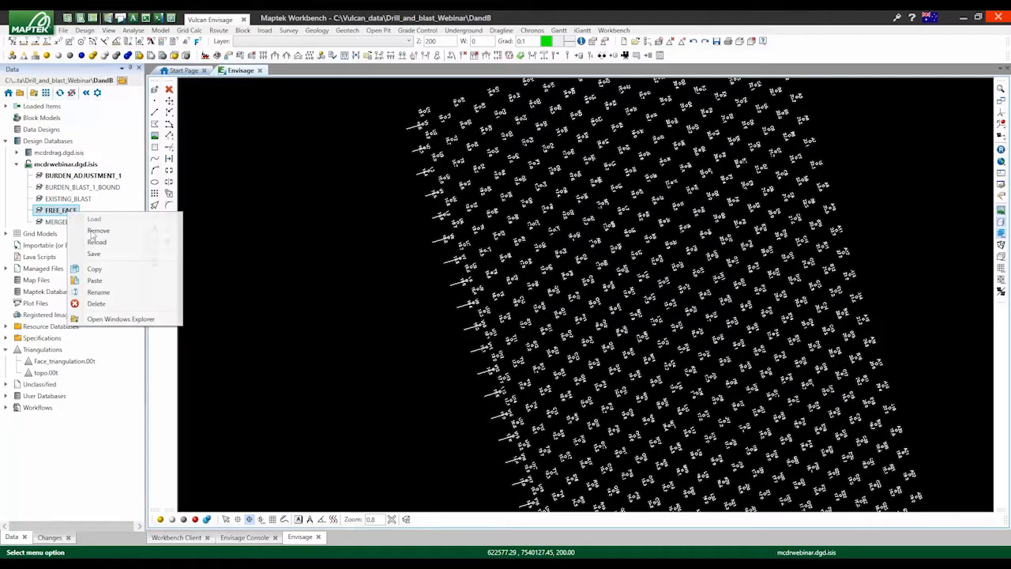
key("Escape")
- Load Face_triangulation.00t into the view and examine the front row of blast holes against the free face
left_click_drag(59, 362, 389, 226)
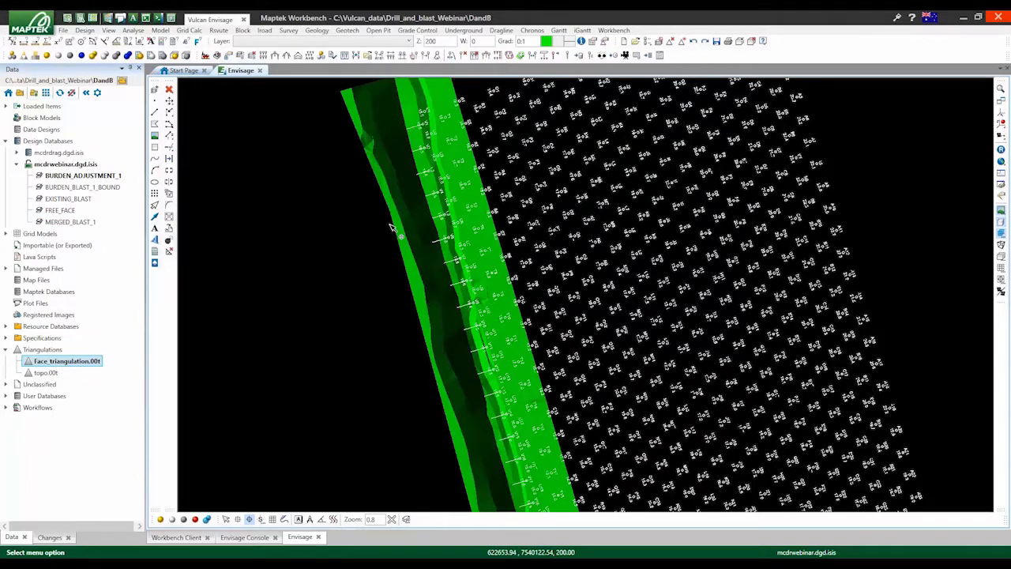
scroll(389, 227, "down", 4)
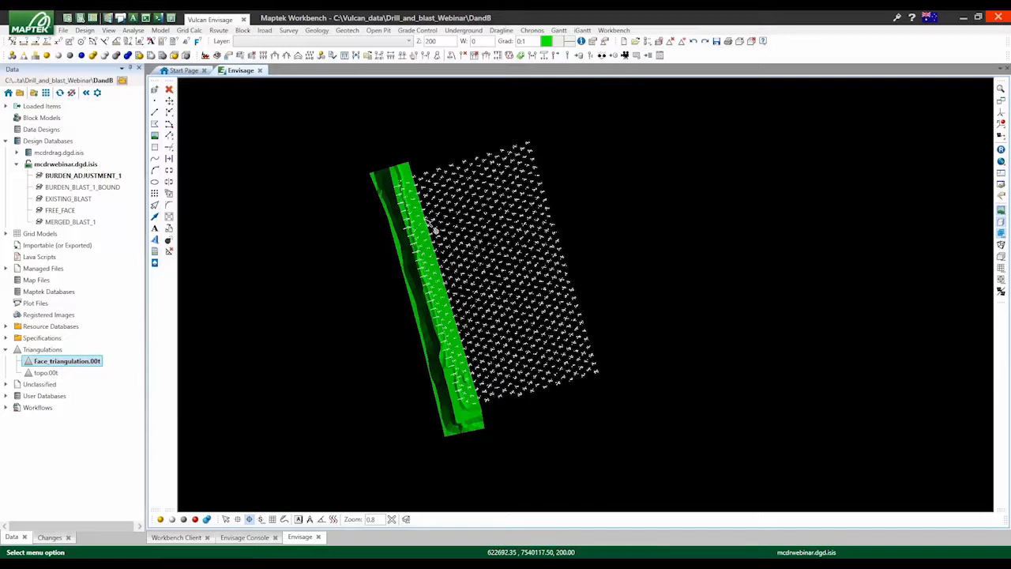
scroll(445, 400, "up", 3)
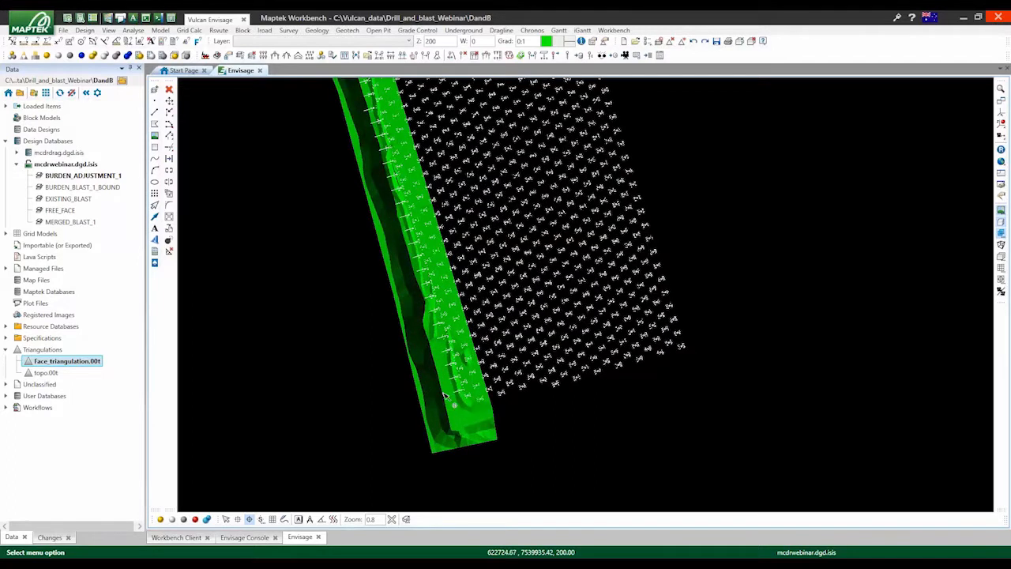
scroll(433, 340, "down", 2)
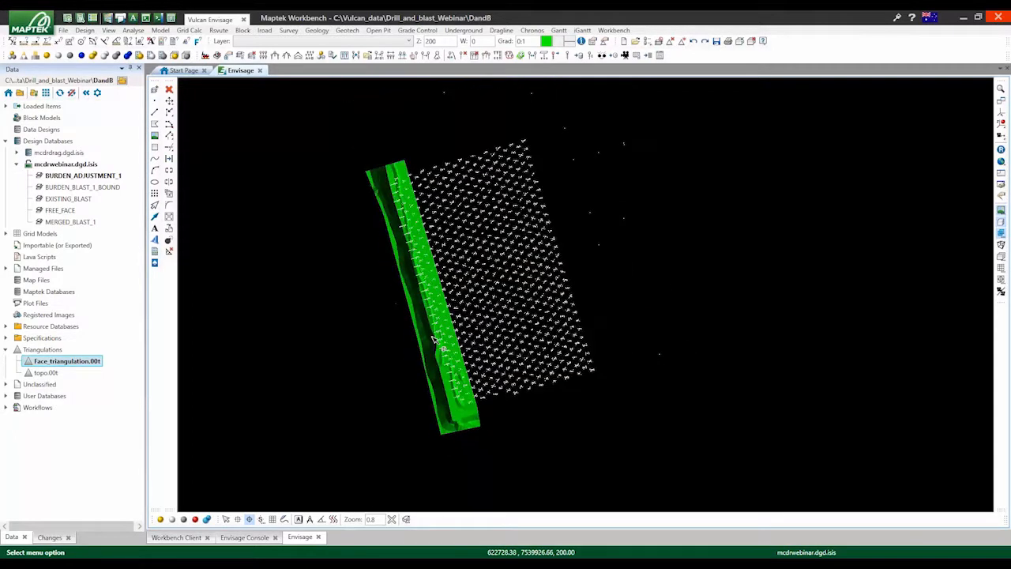
scroll(433, 339, "up", 3)
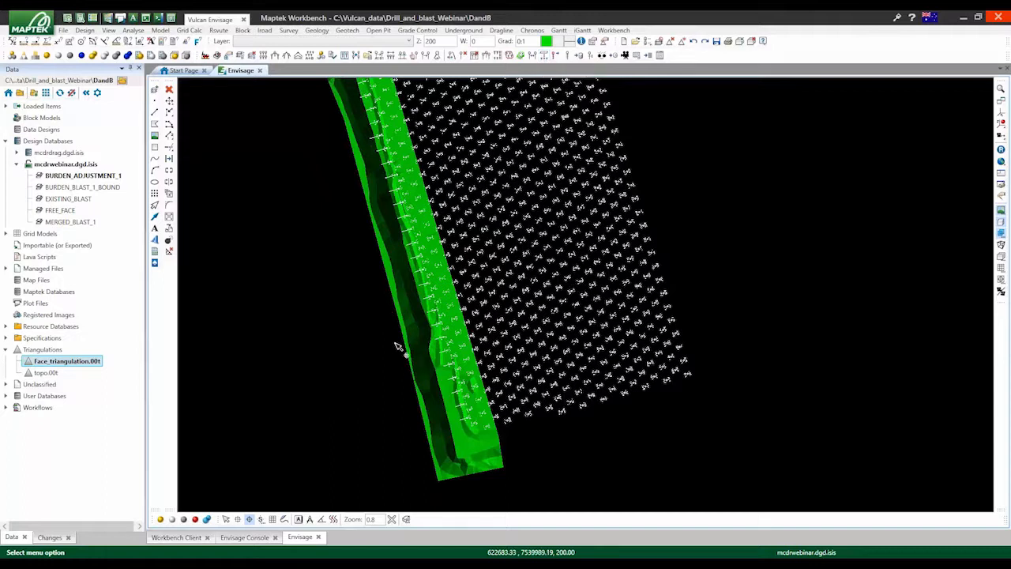
scroll(399, 346, "down", 3)
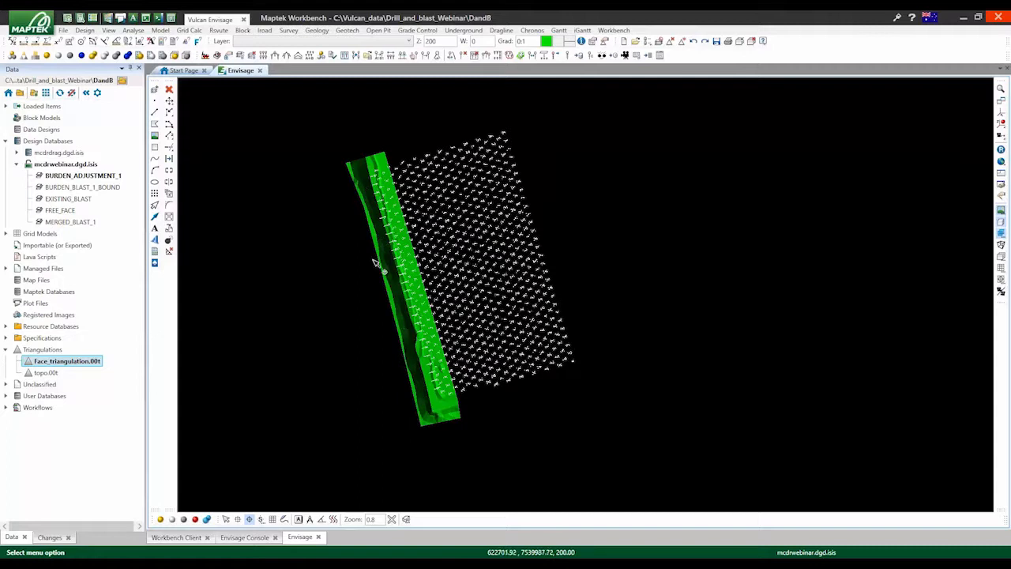
scroll(447, 385, "up", 1)
scroll(446, 383, "up", 1)
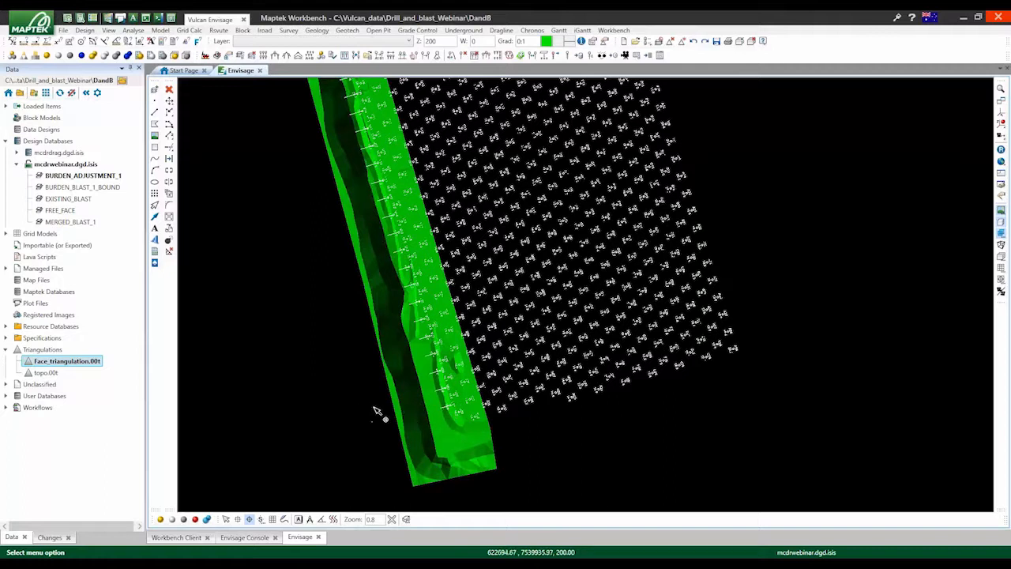
- Start Minimum Burden Adjustment for the BURDEN_ADJUSTMENT_1 blast against the face triangulation, and arrange the dialog clear of the blast
scroll(552, 422, "down", 3)
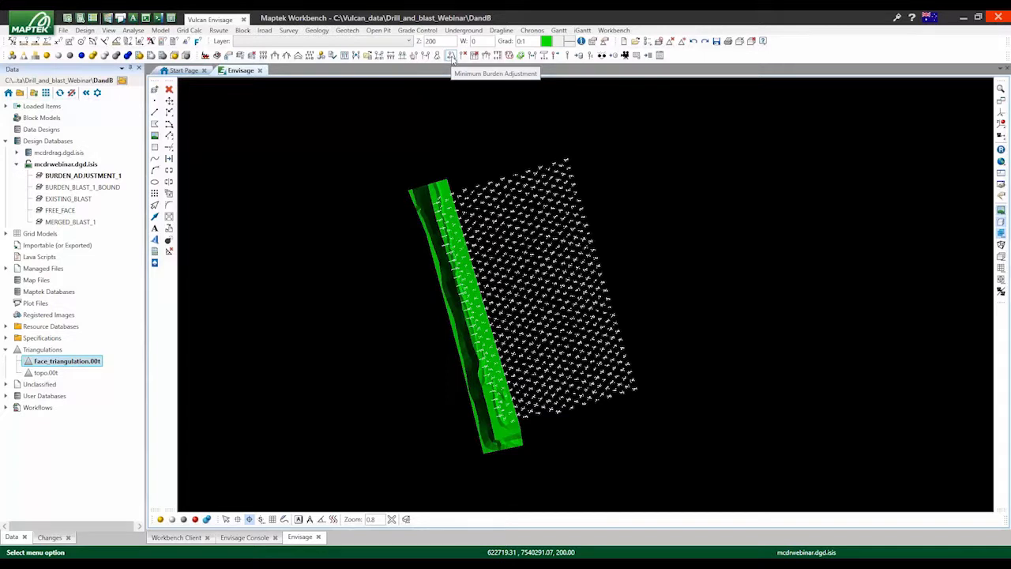
left_click(450, 56)
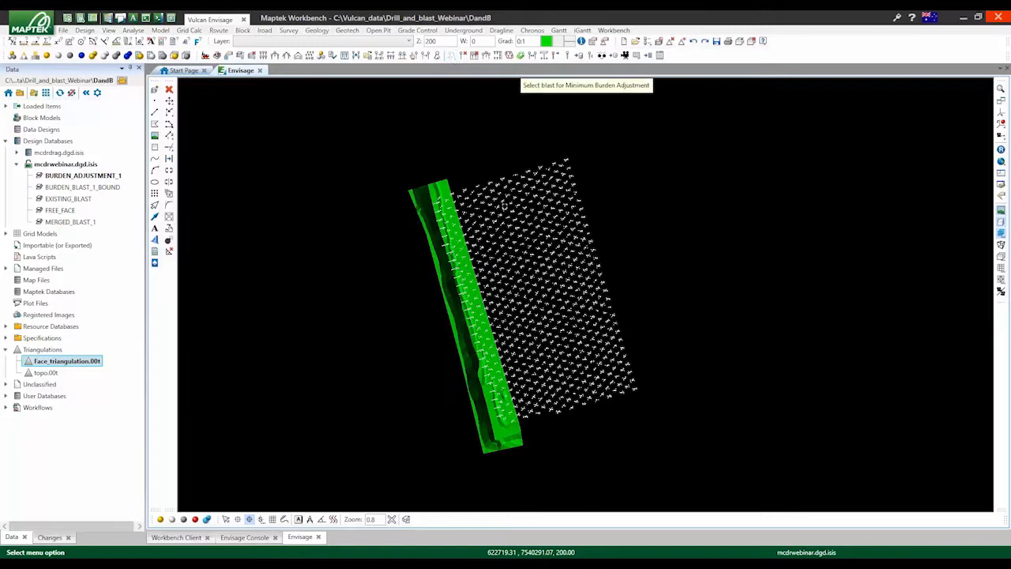
left_click(492, 287)
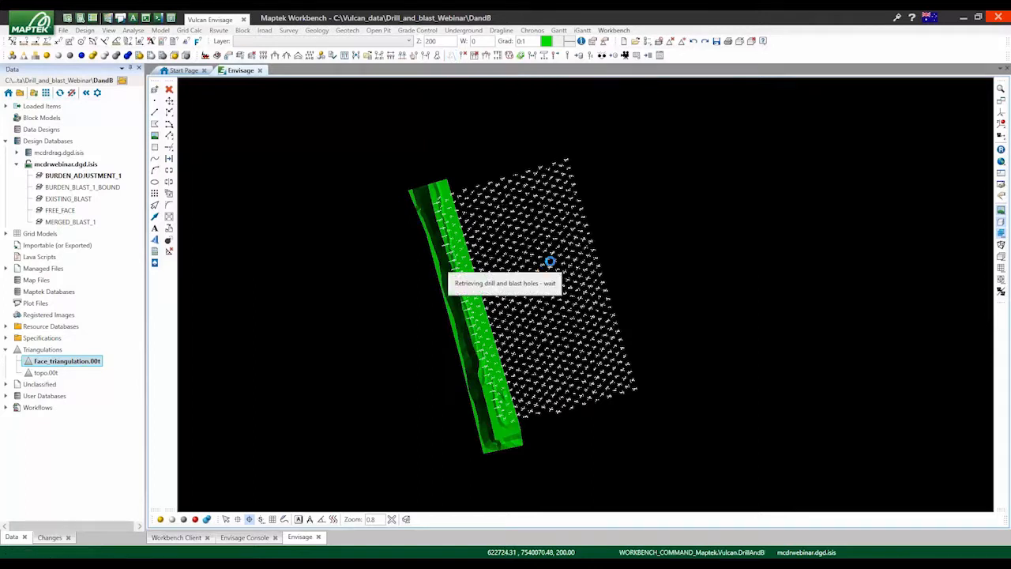
left_click(474, 341)
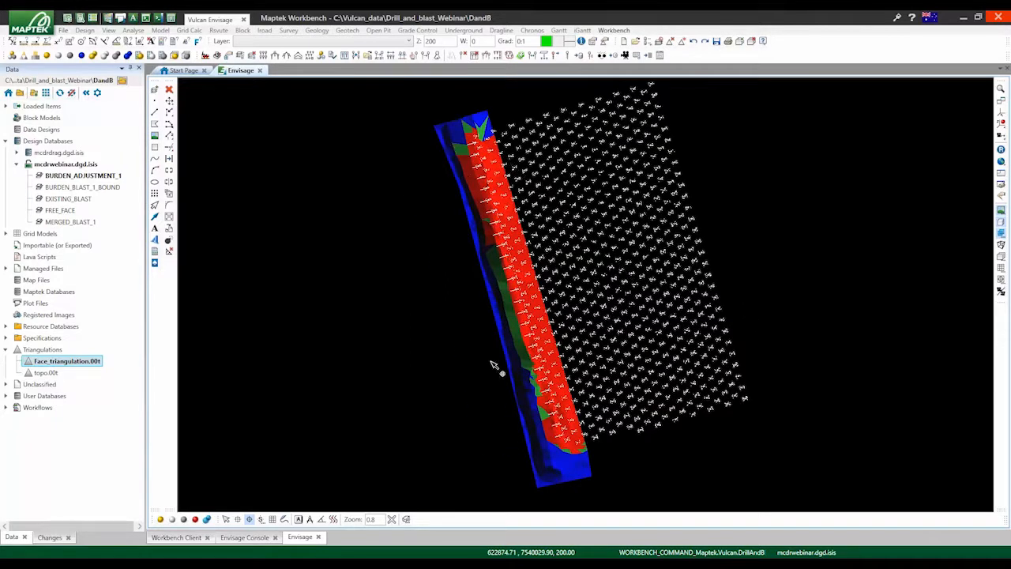
left_click_drag(437, 132, 196, 53)
left_click_drag(253, 257, 253, 311)
left_click_drag(504, 202, 554, 203)
scroll(759, 259, "down", 2)
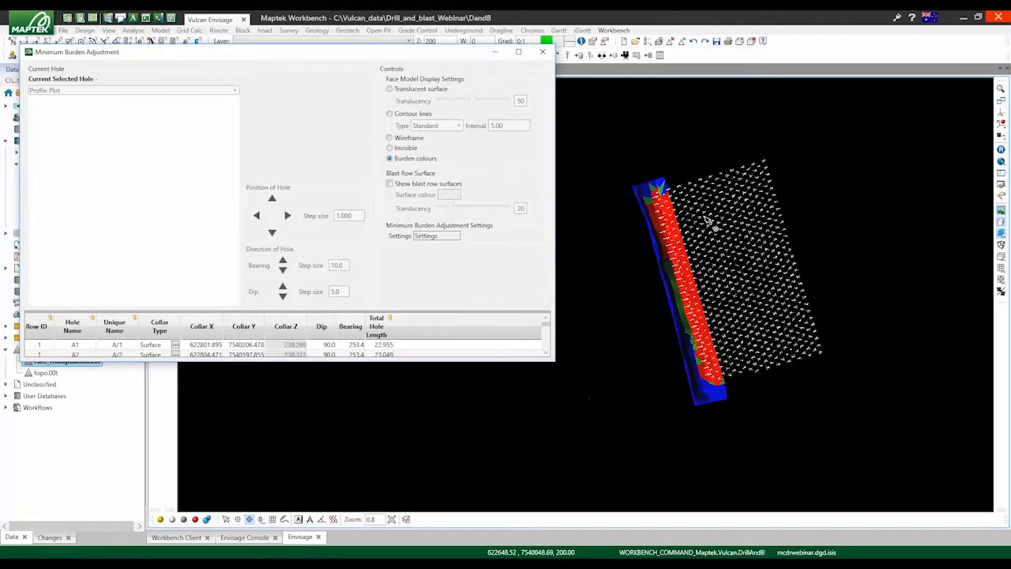
- Rotate the blast to an oblique 3D view of the burden-coloured face and stop the holes drawing through the surface
scroll(708, 220, "up", 2)
left_click(1002, 114)
left_click_drag(720, 300, 699, 226)
right_click(699, 227)
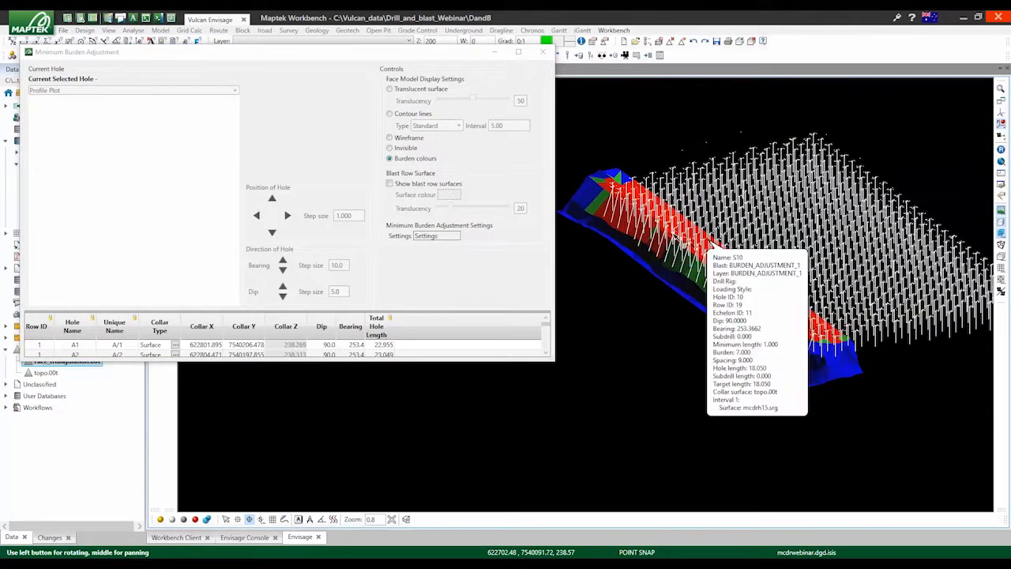
scroll(661, 220, "up", 2)
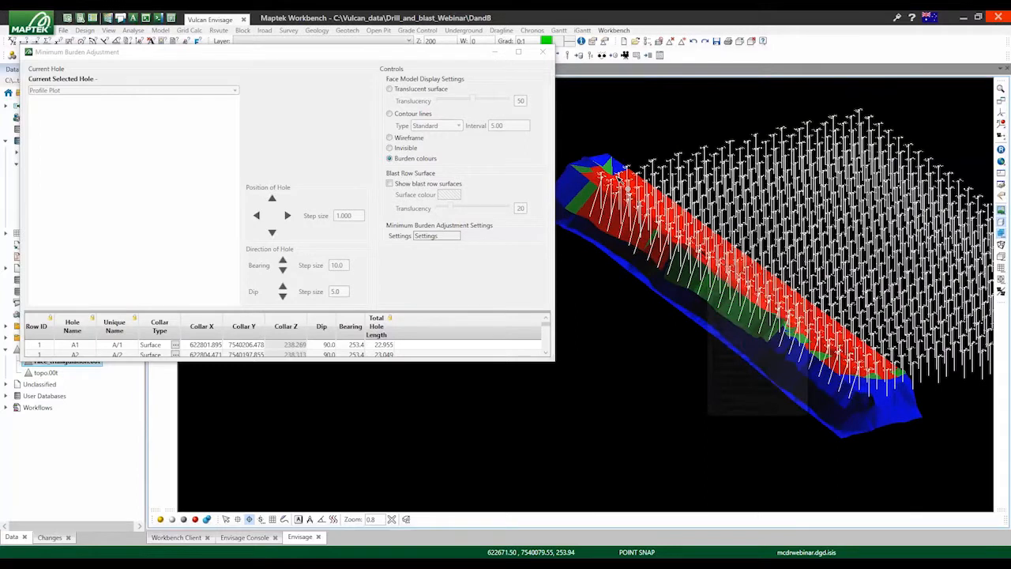
scroll(617, 175, "up", 3)
left_click(1000, 196)
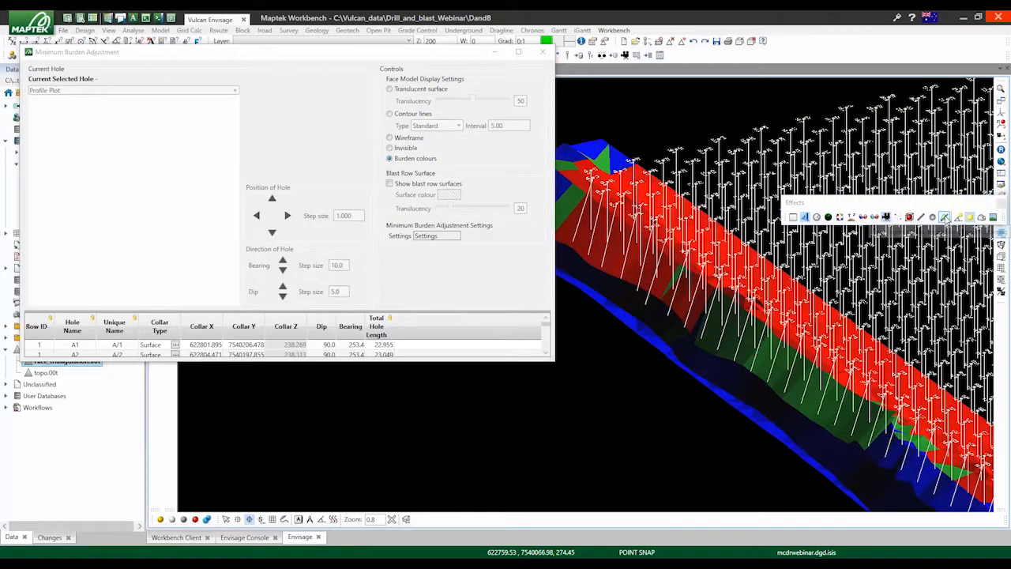
left_click(945, 217)
left_click(1001, 203)
scroll(803, 209, "down", 2)
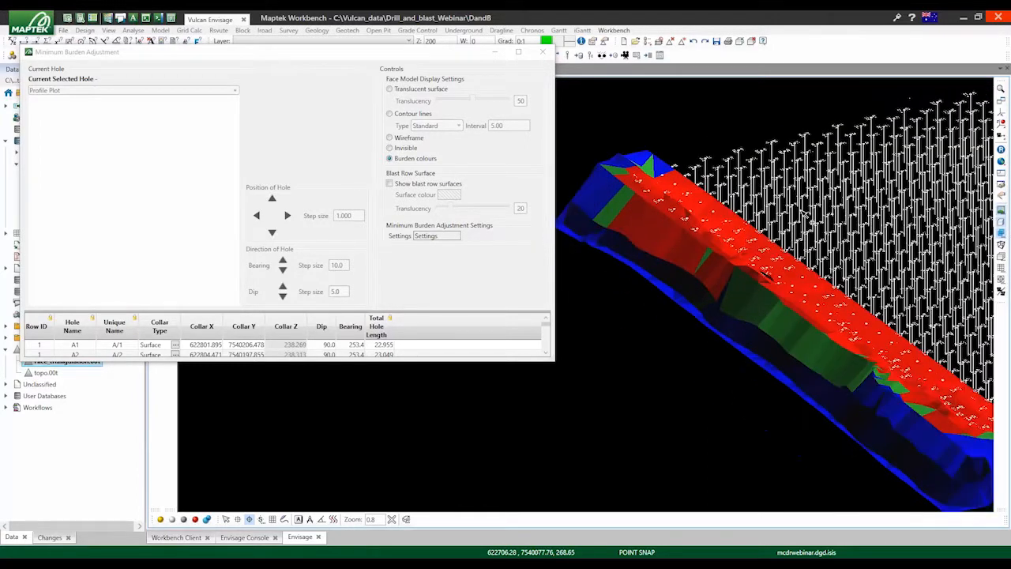
scroll(803, 215, "down", 1)
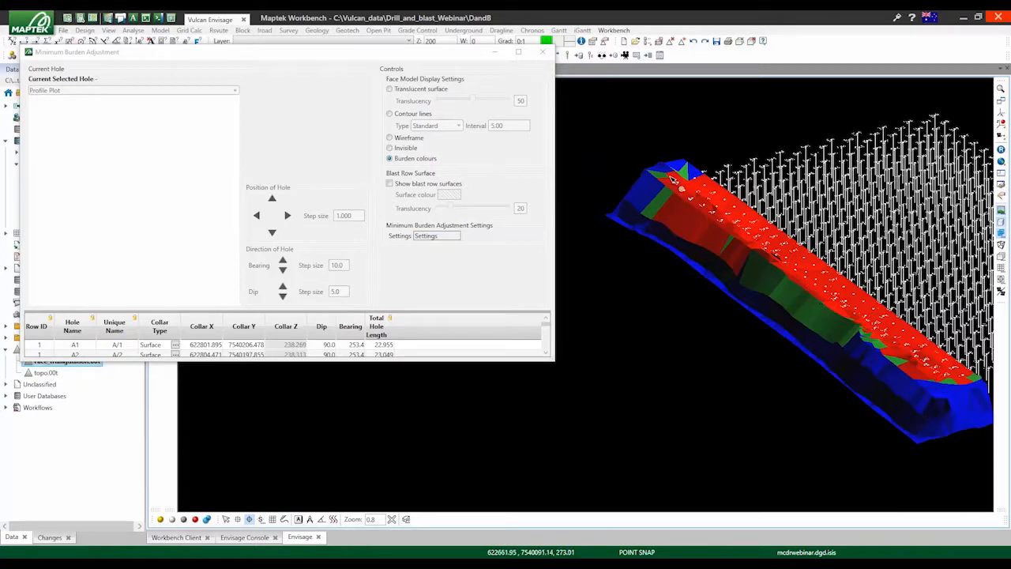
- Open the Minimum Burden Adjustment settings, review the column, burden colour and step size options, and accept them
left_click(432, 237)
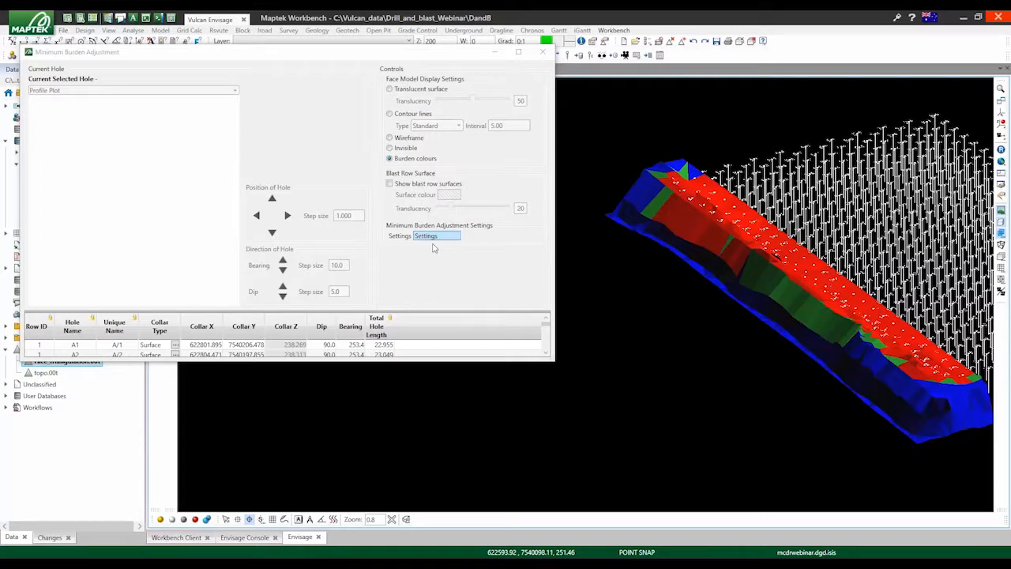
left_click(430, 242)
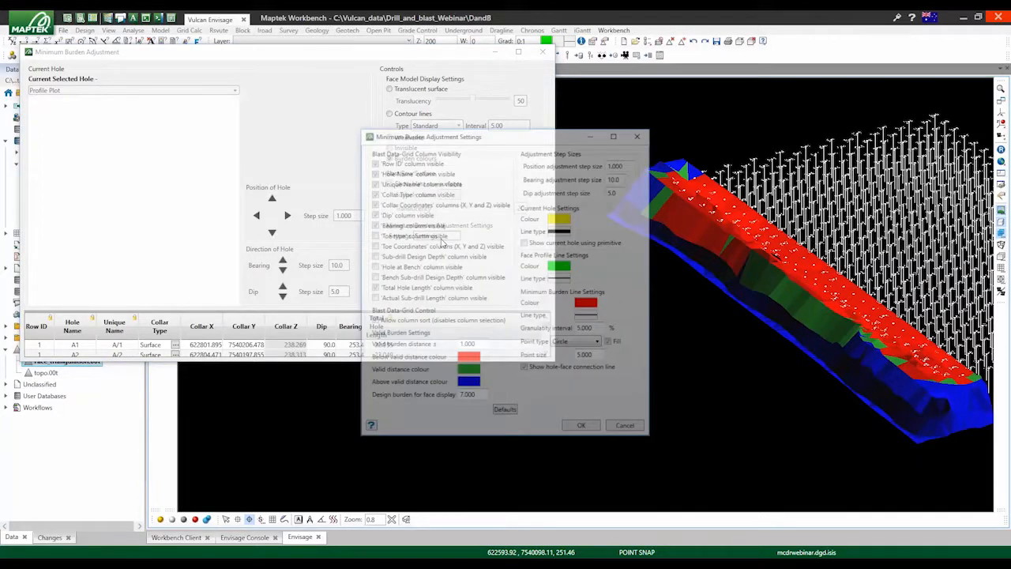
left_click_drag(472, 125, 474, 105)
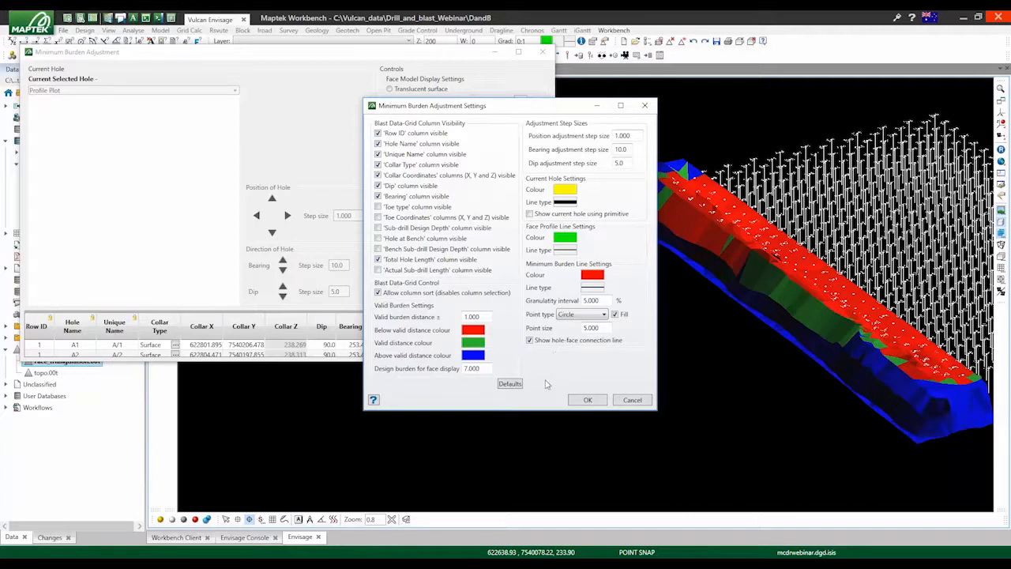
left_click(582, 401)
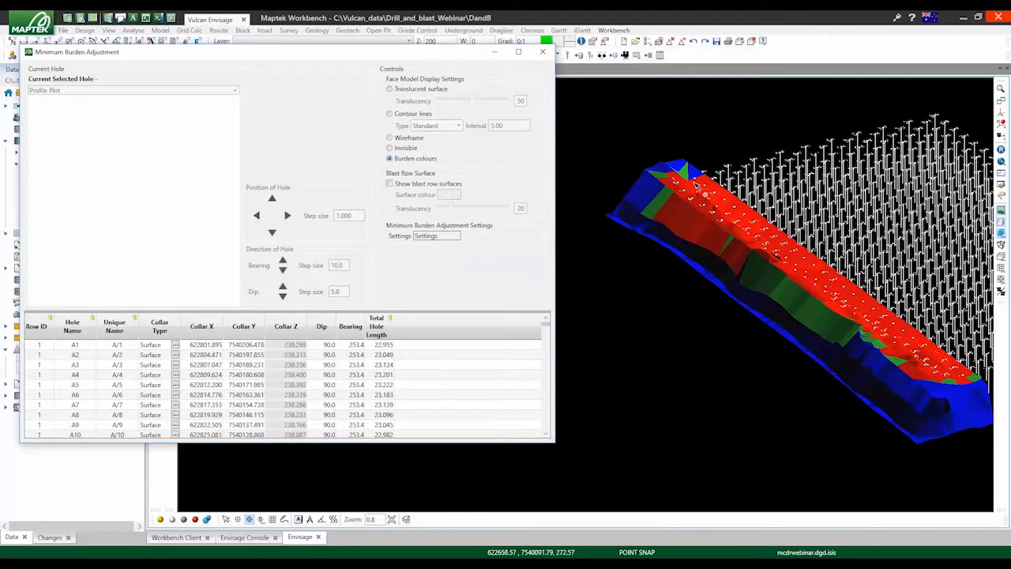
- Select front-row hole V3, move it back 2 m from the free face, and adjust its dip to 65 degrees
scroll(714, 207, "up", 3)
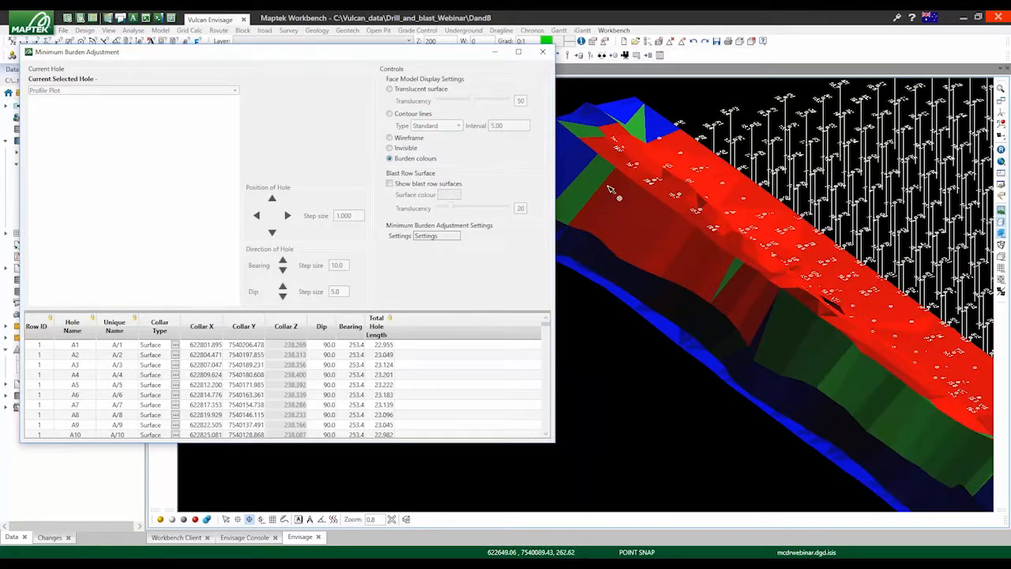
scroll(724, 302, "down", 2)
scroll(704, 232, "up", 3)
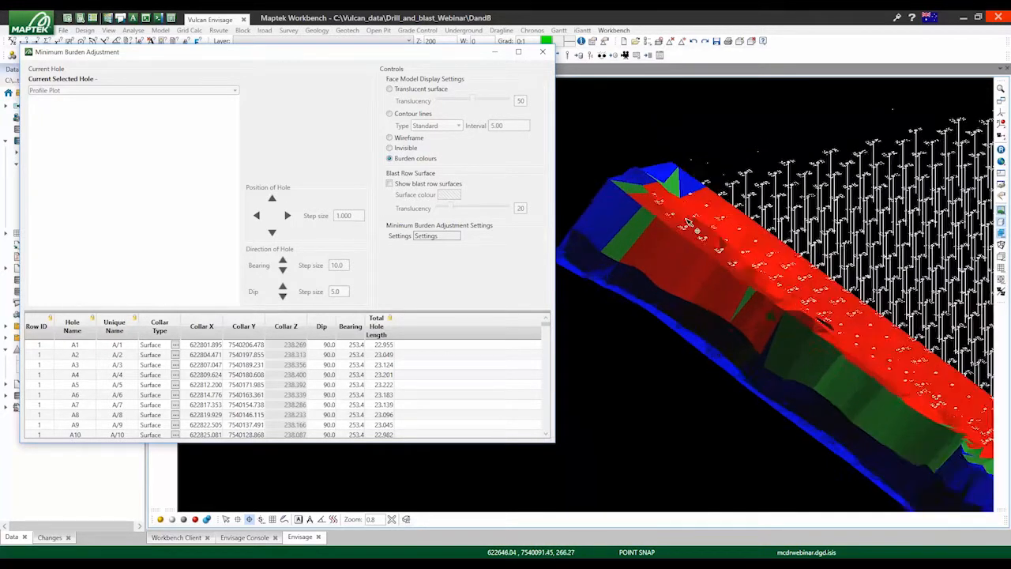
left_click(704, 230)
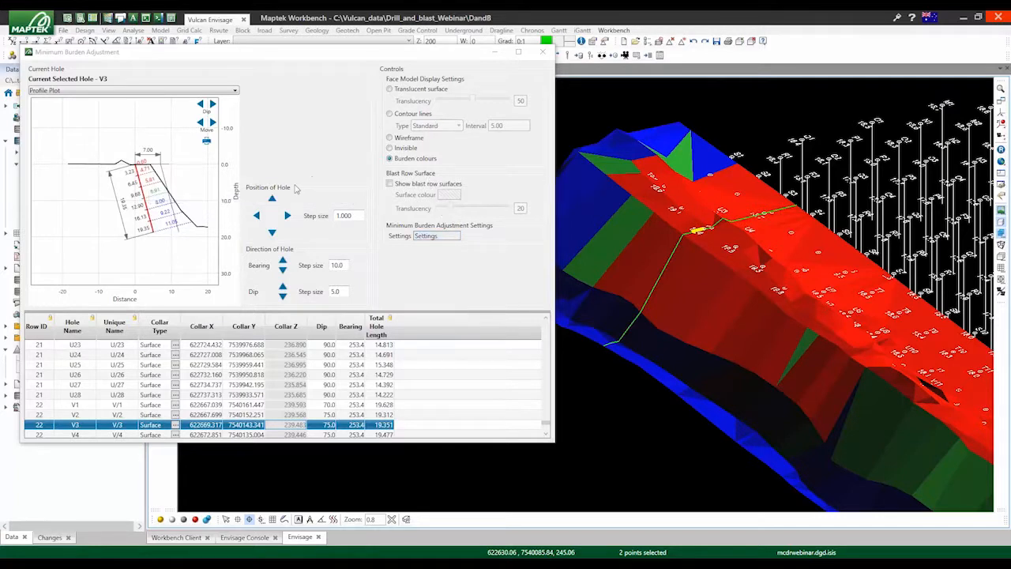
left_click(201, 123)
left_click(200, 123)
left_click(201, 123)
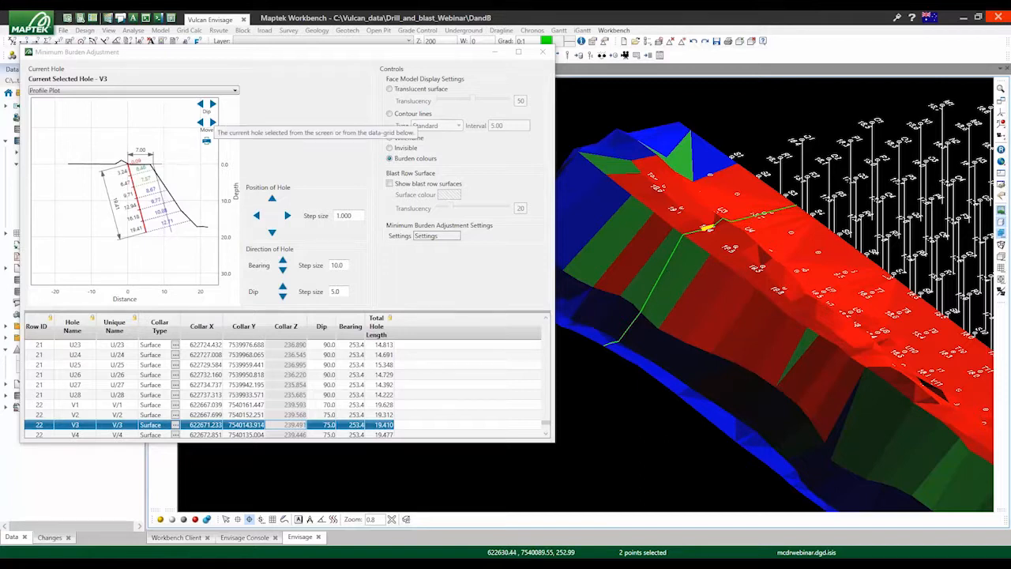
left_click(201, 105)
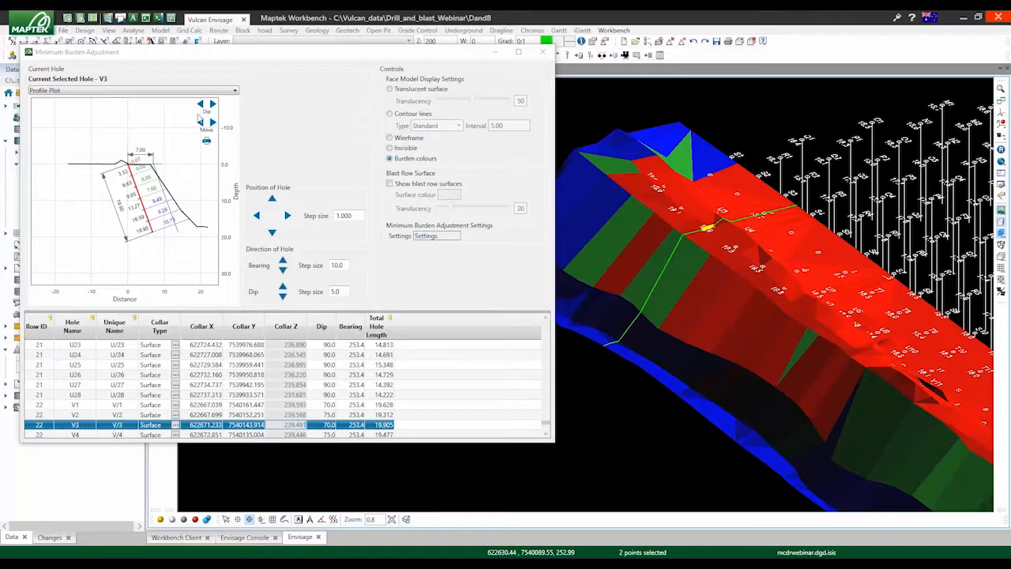
left_click(212, 104)
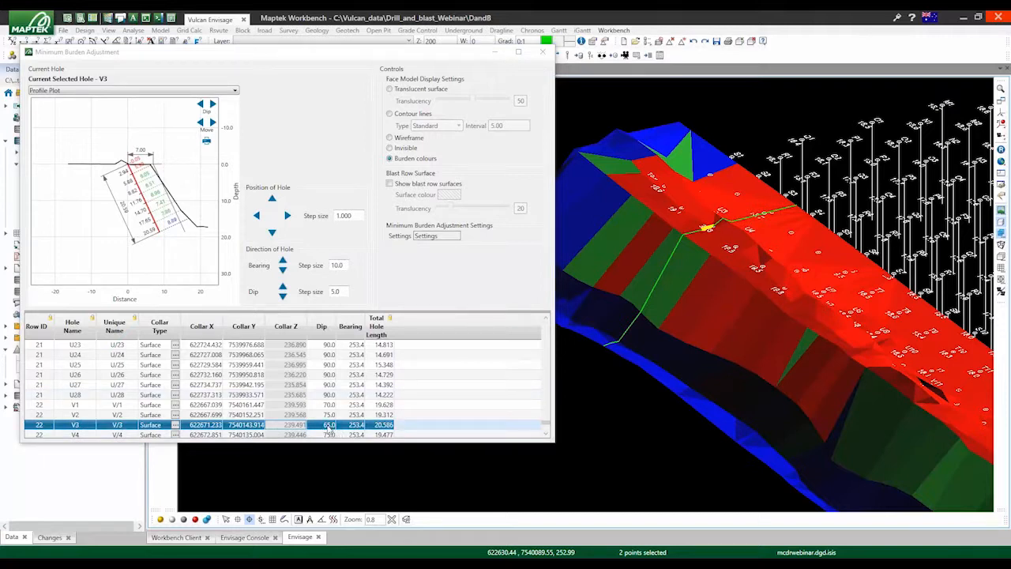
- Select hole V4, move it back 2 m from the free face, and adjust its dip to 70 degrees
left_click(734, 249)
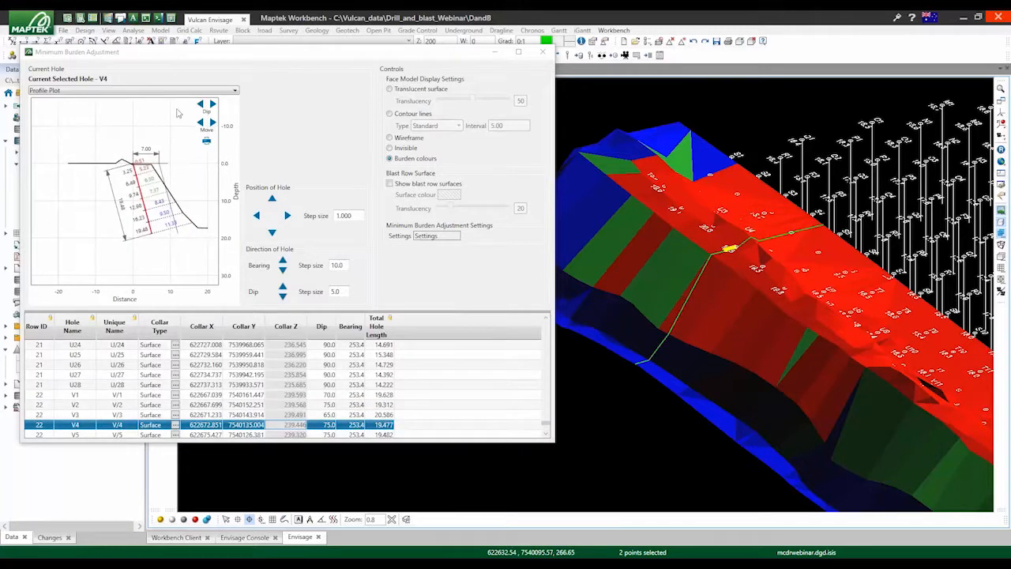
left_click(200, 123)
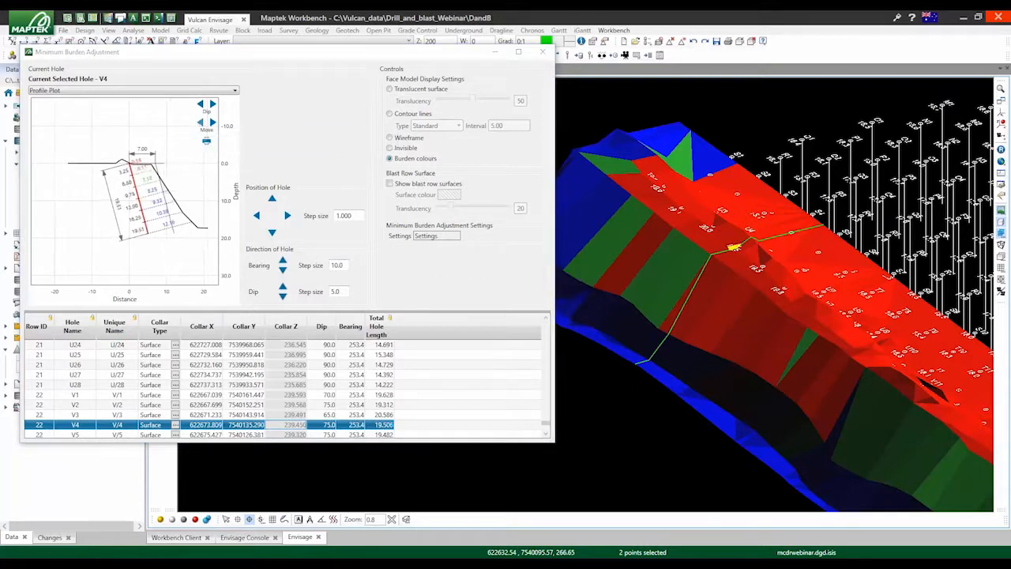
left_click(211, 123)
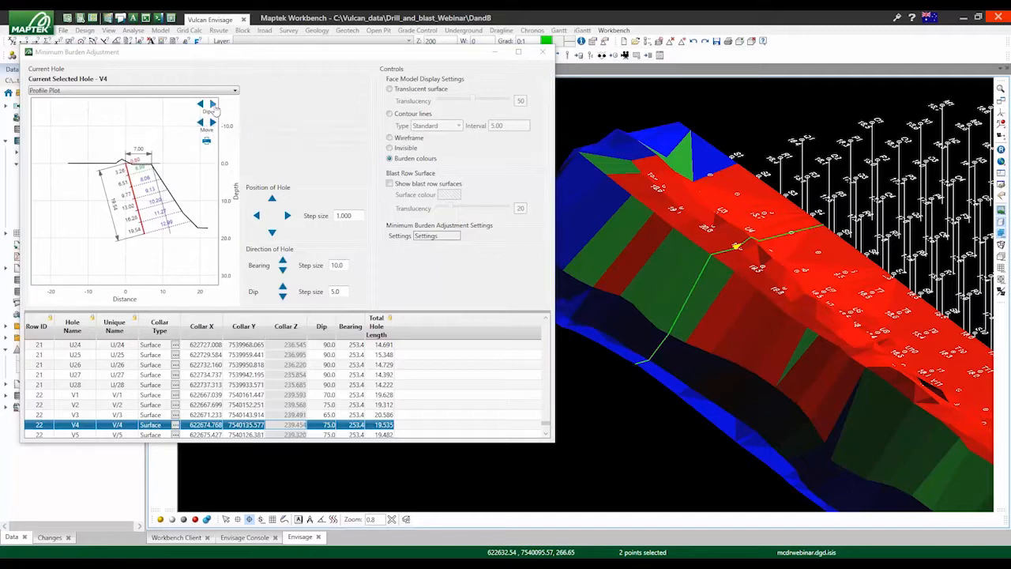
left_click(211, 105)
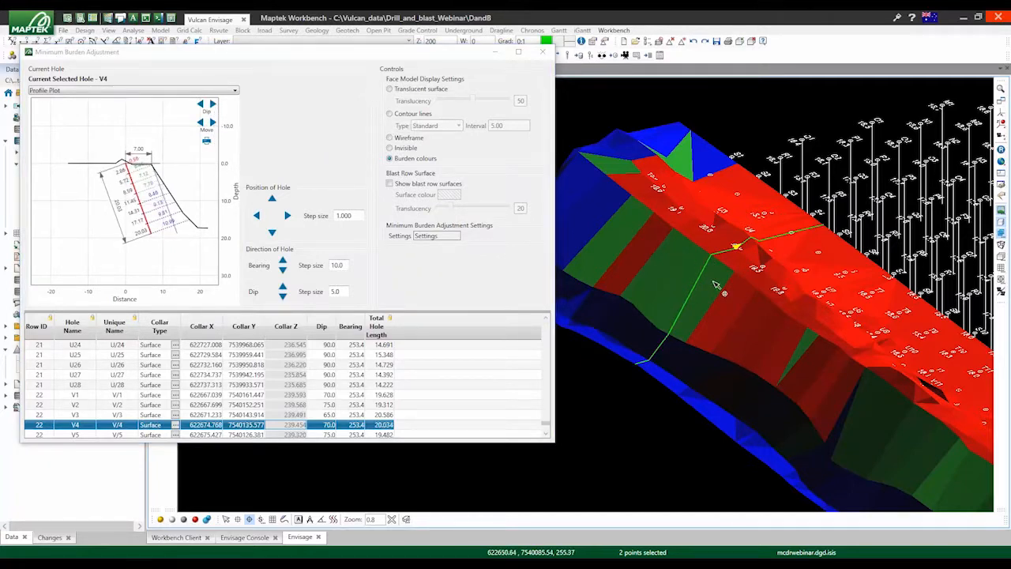
- Examine the recoloured face, select hole V5, and display its Minimum Burden Plot instead of the profile plot
scroll(678, 267, "down", 3)
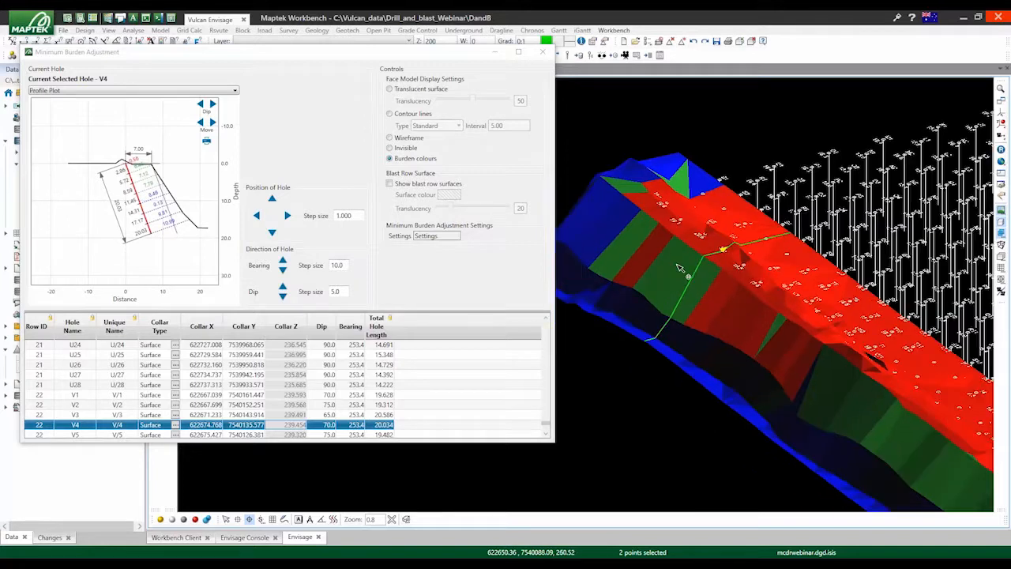
scroll(678, 266, "down", 2)
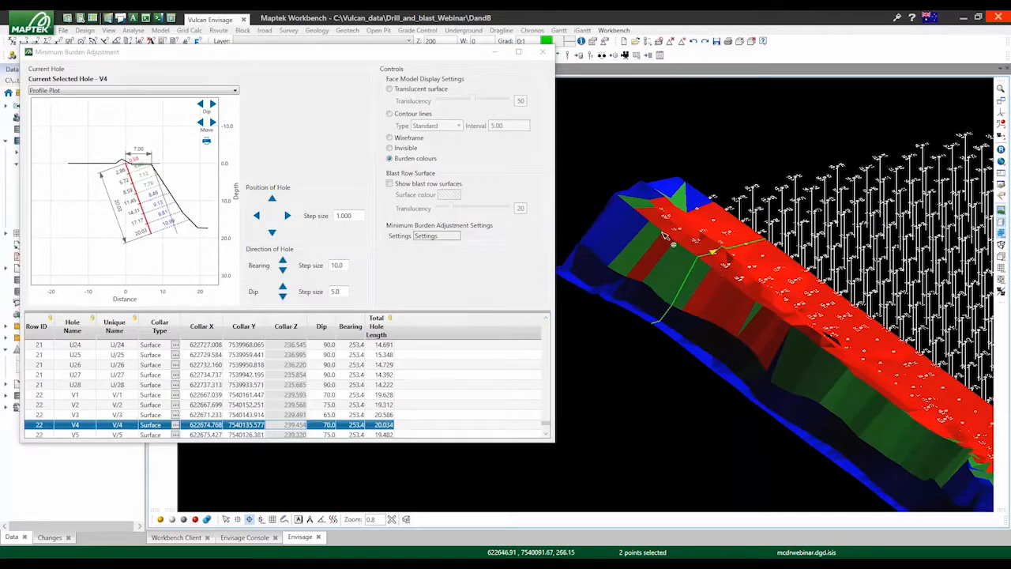
scroll(663, 235, "down", 1)
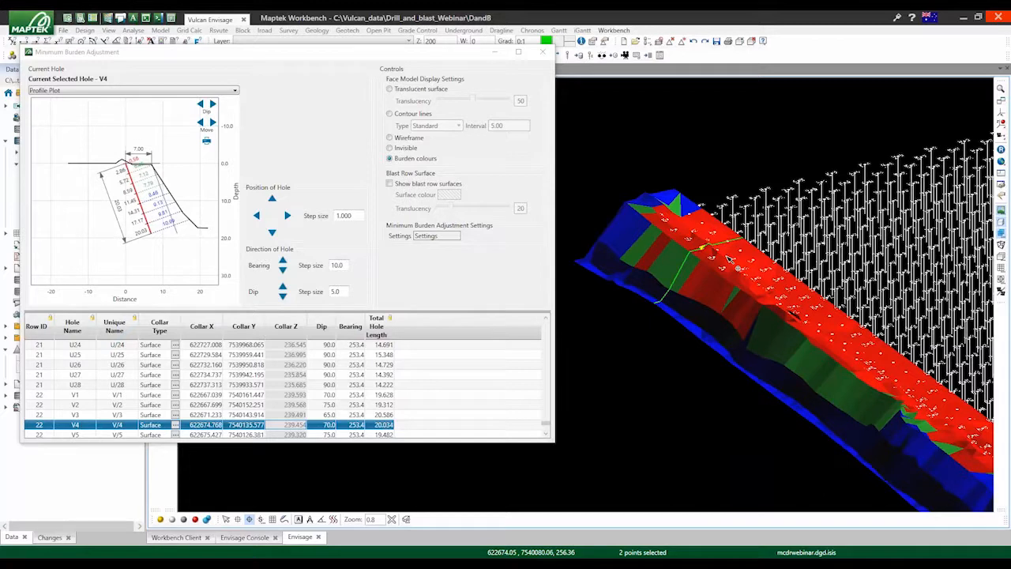
scroll(743, 266, "up", 2)
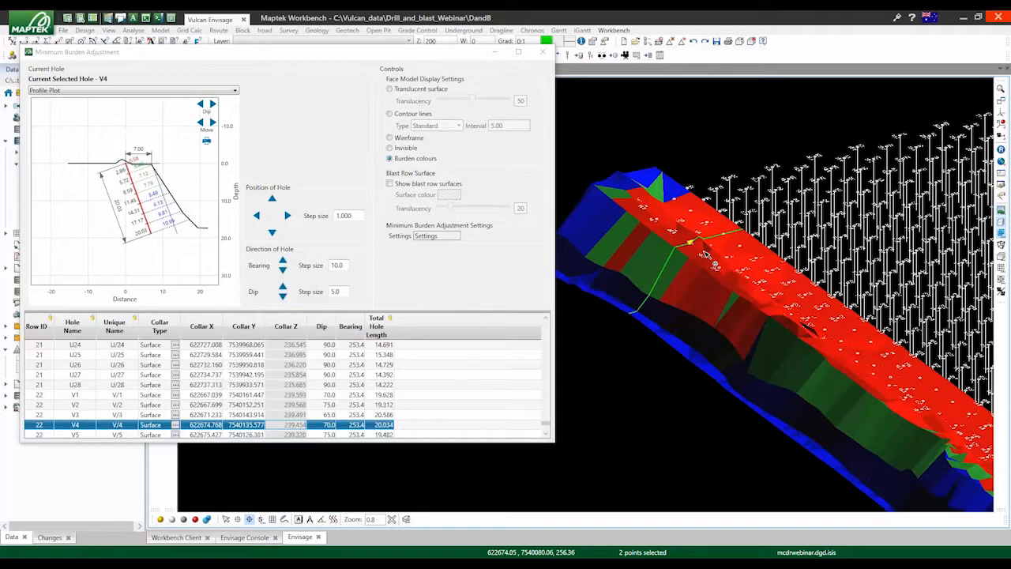
scroll(705, 254, "up", 2)
left_click(212, 103)
left_click(234, 91)
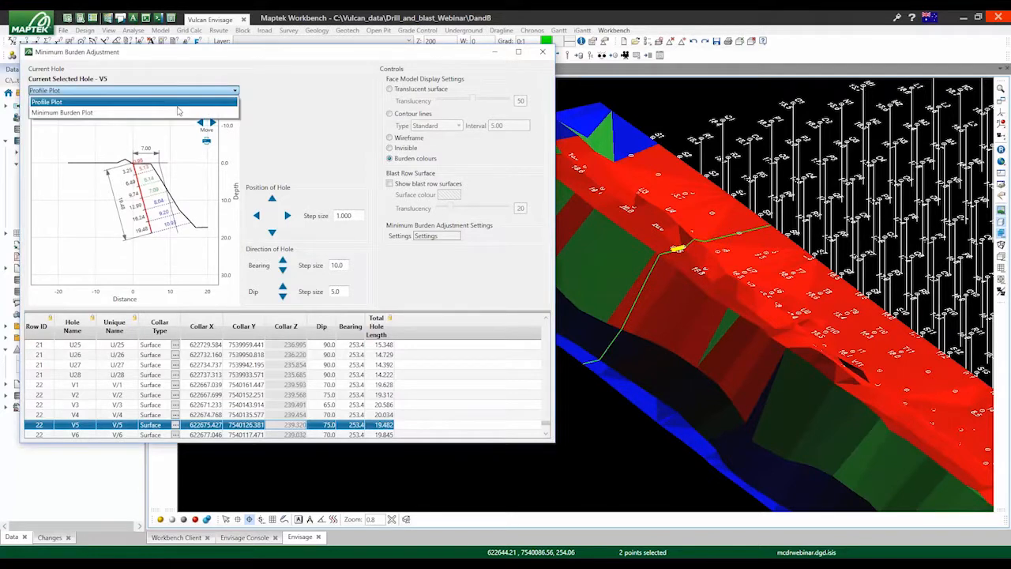
left_click(177, 113)
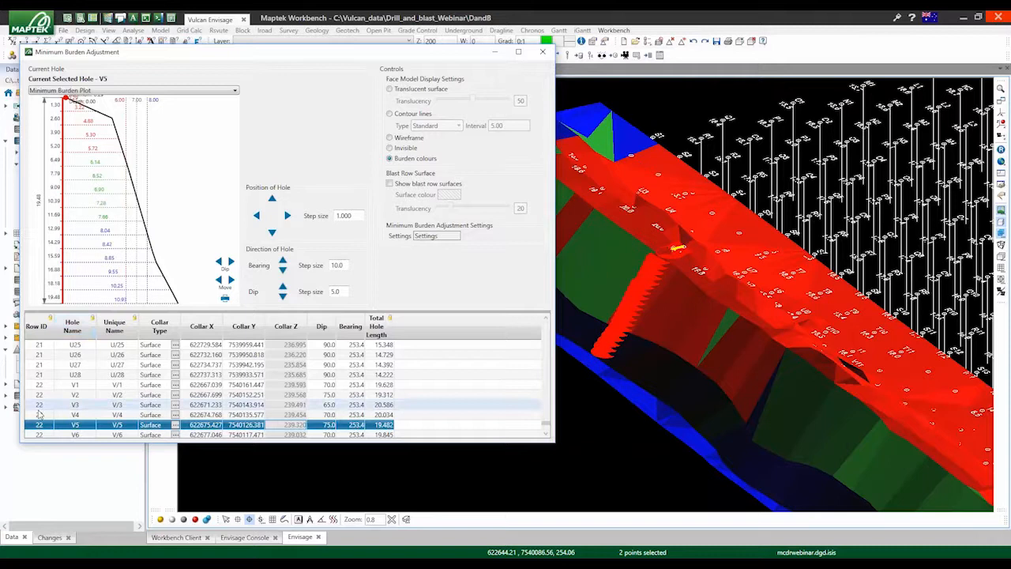
- Review the minimum burden plots for holes V6 and V4, and close the Minimum Burden Adjustment dialog
left_click(45, 434)
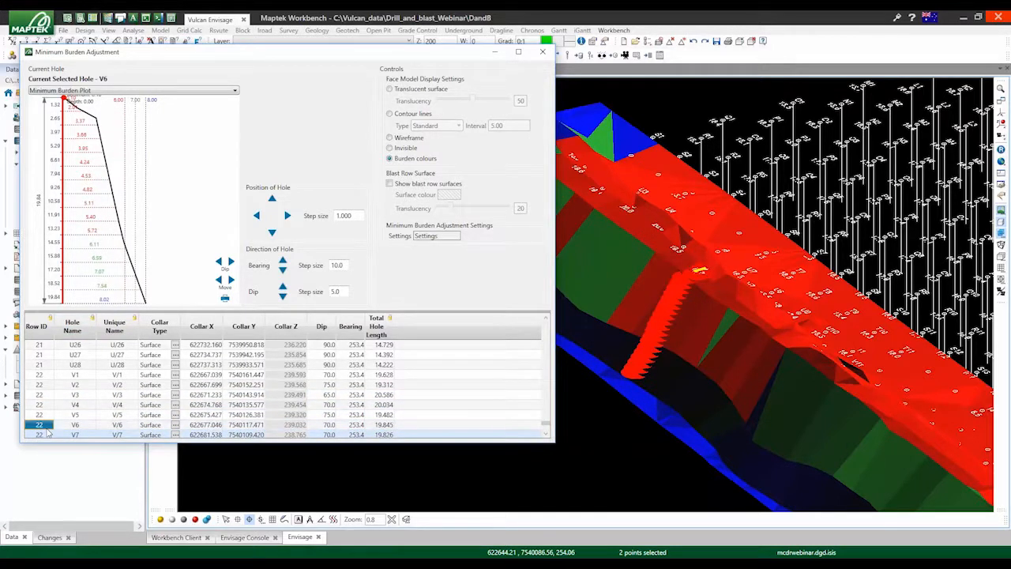
left_click(96, 404)
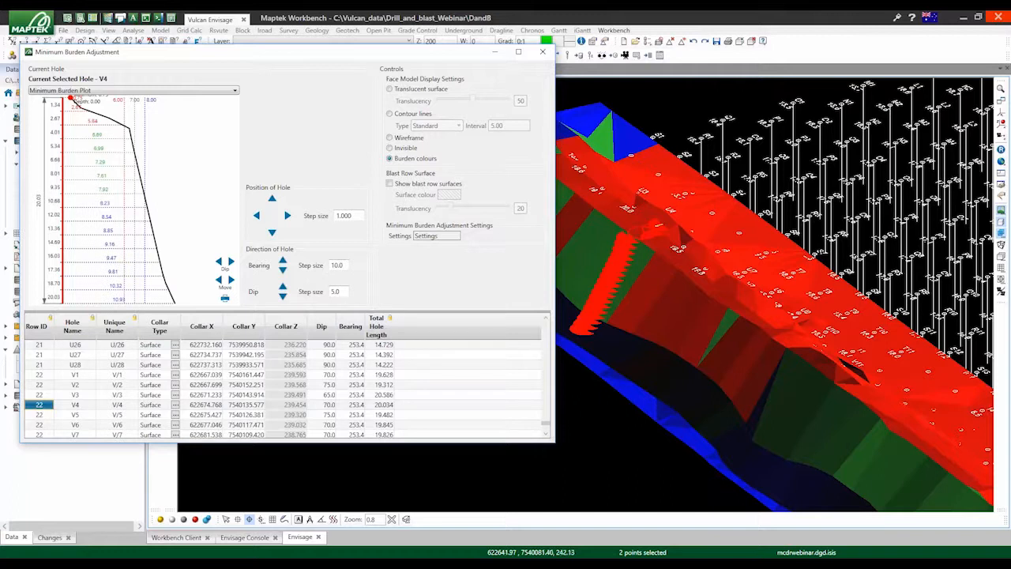
scroll(583, 404, "down", 2)
scroll(668, 406, "down", 2)
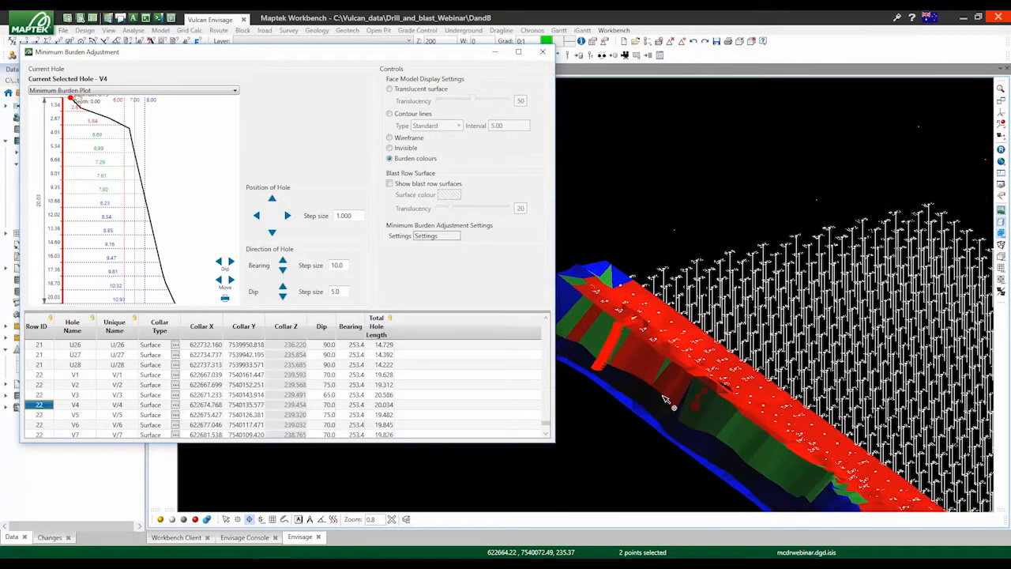
scroll(632, 350, "up", 2)
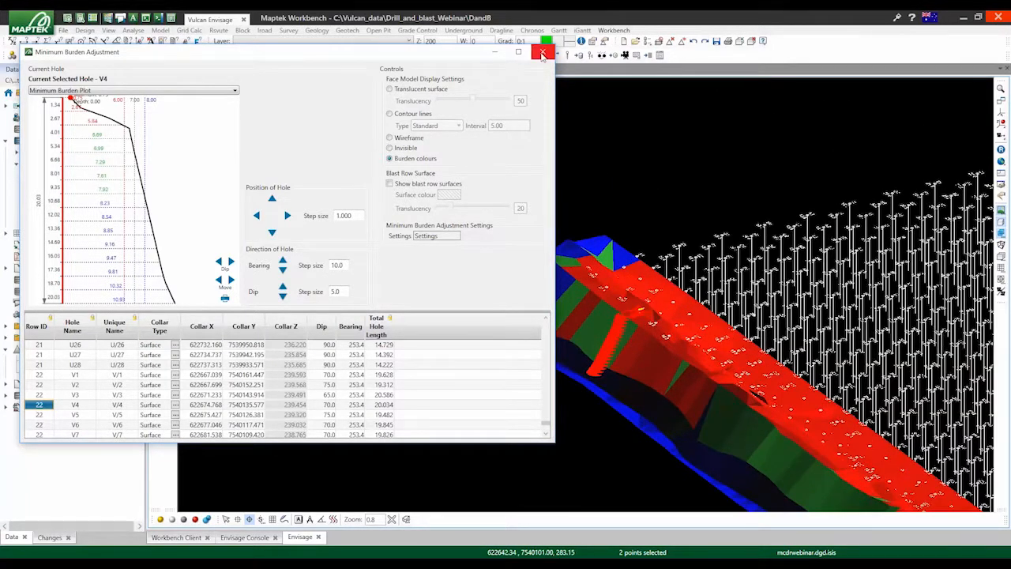
left_click(543, 53)
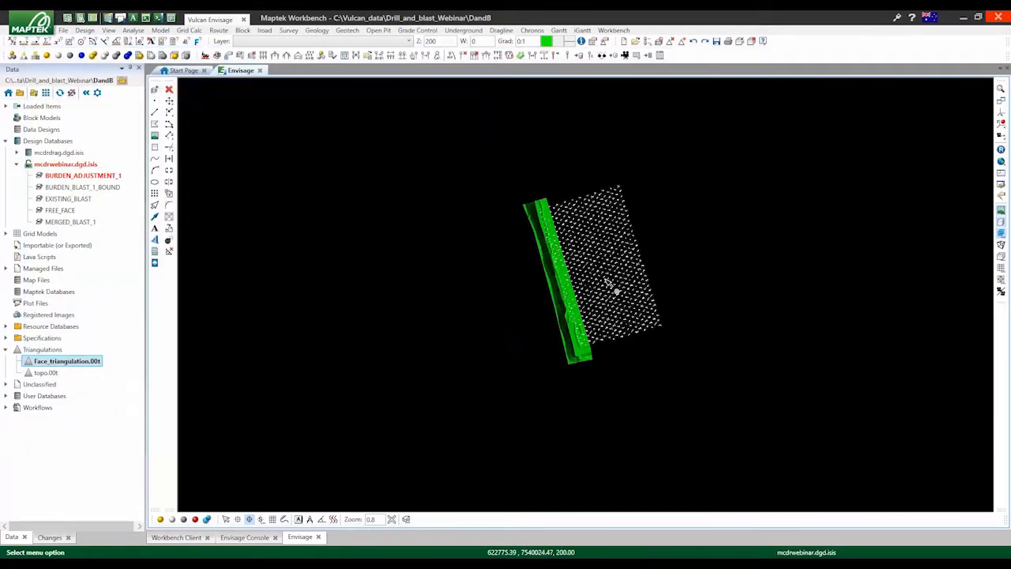
- Remove the face triangulation from the display and load the topo.00t triangulation beneath the blast holes
scroll(606, 280, "up", 1)
scroll(604, 276, "up", 2)
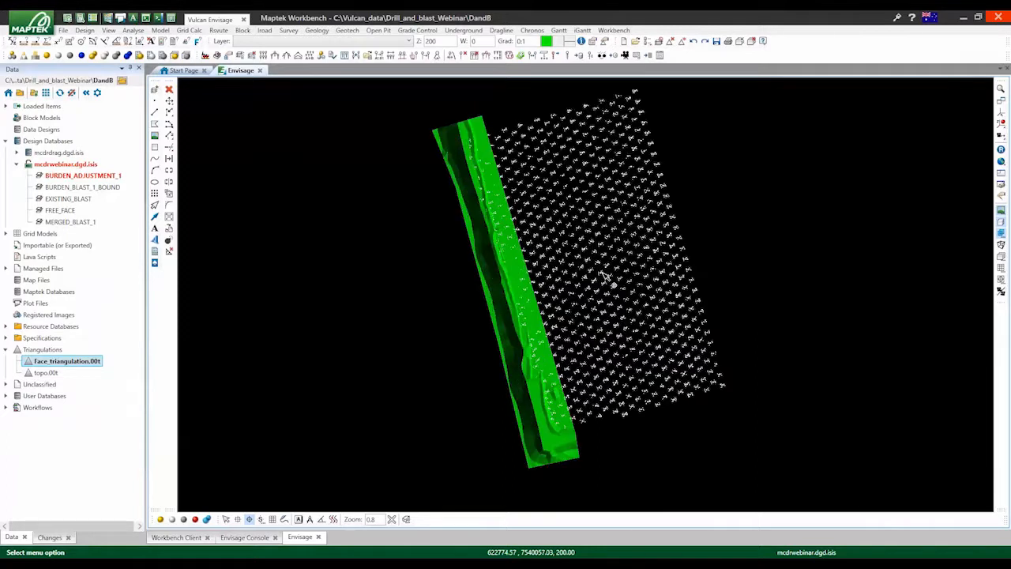
mouse_move(608, 286)
scroll(515, 318, "up", 2)
scroll(512, 317, "up", 2)
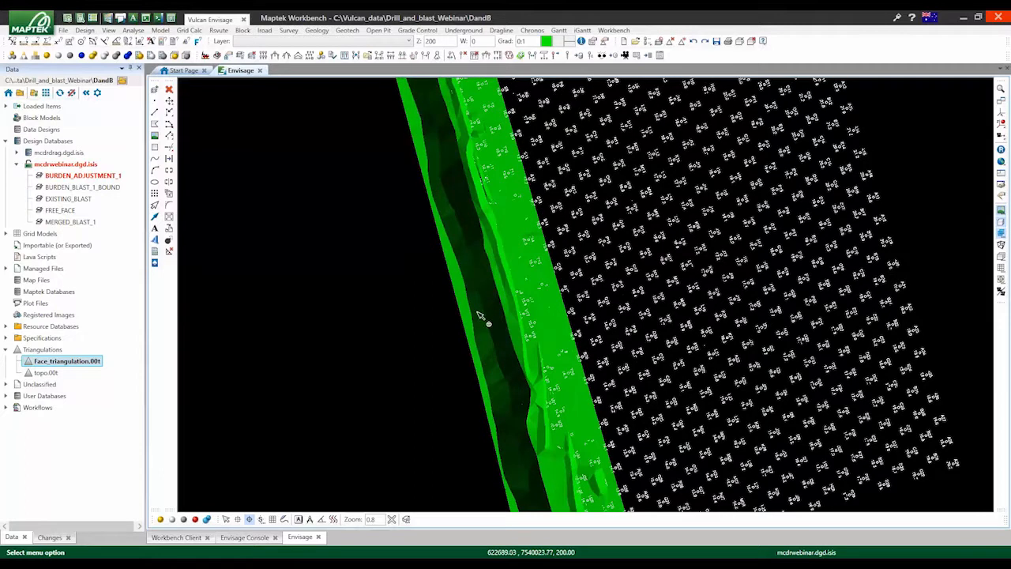
right_click(498, 316)
left_click(499, 310)
scroll(534, 274, "down", 2)
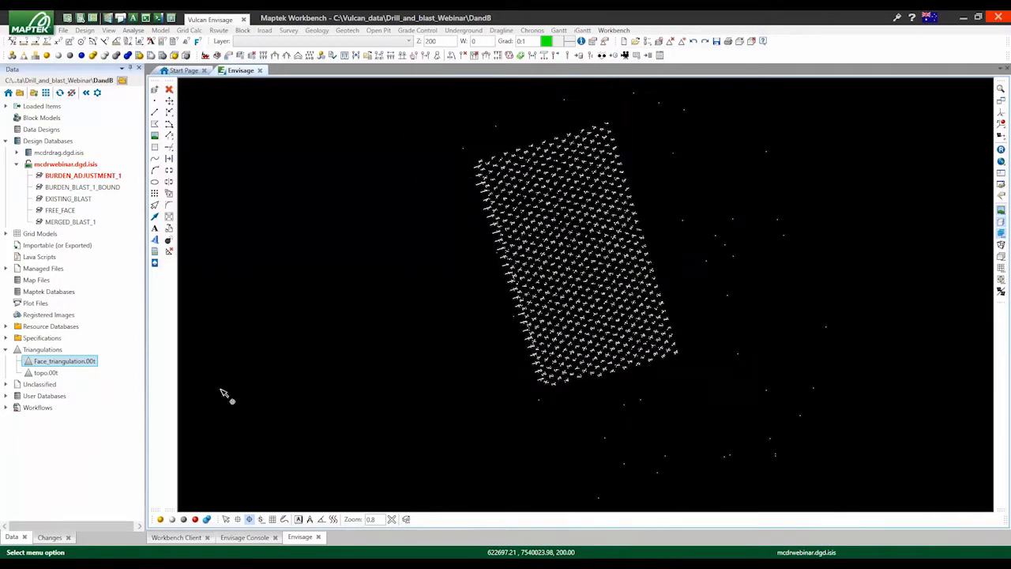
left_click(45, 373)
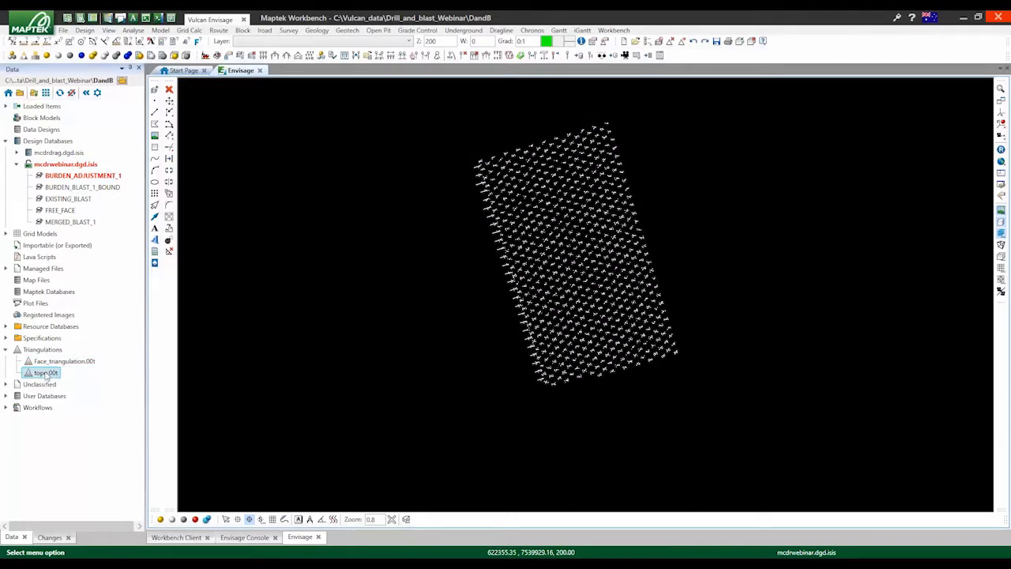
double_click(45, 373)
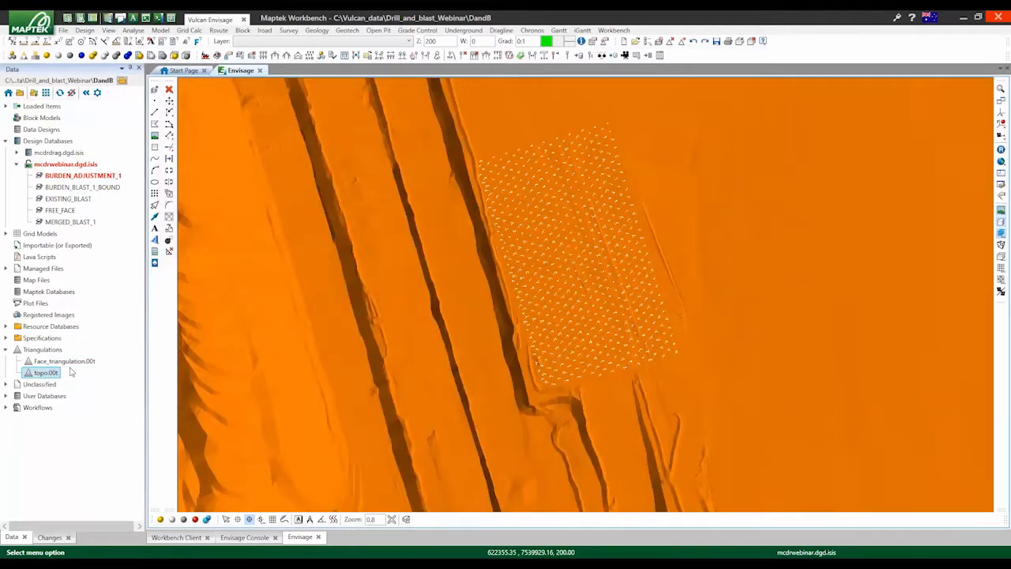
- Start Insert Hole on A29, inserting after the selected hole and using the method of indicating new positions
scroll(585, 196, "down", 2)
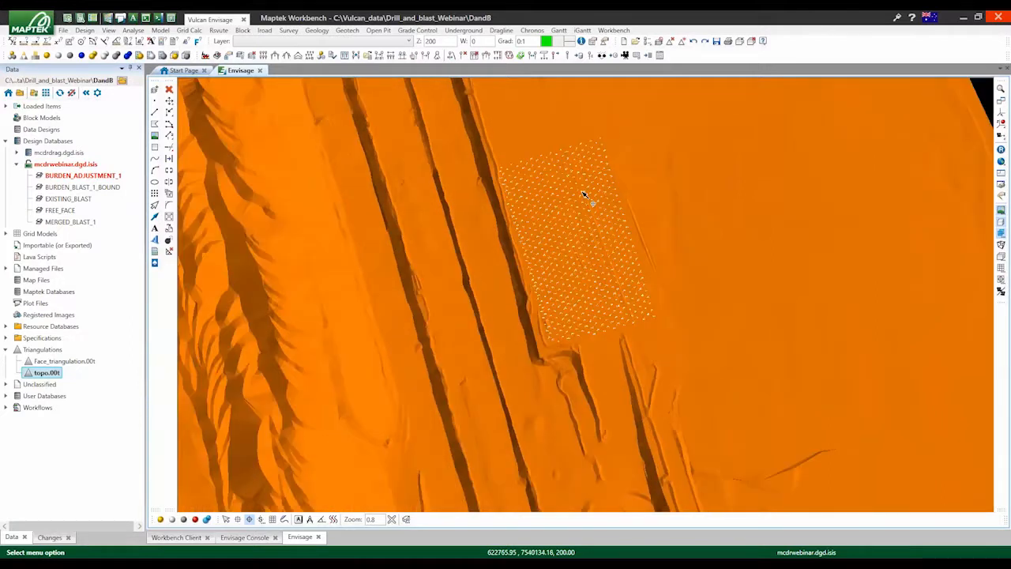
scroll(642, 303, "up", 2)
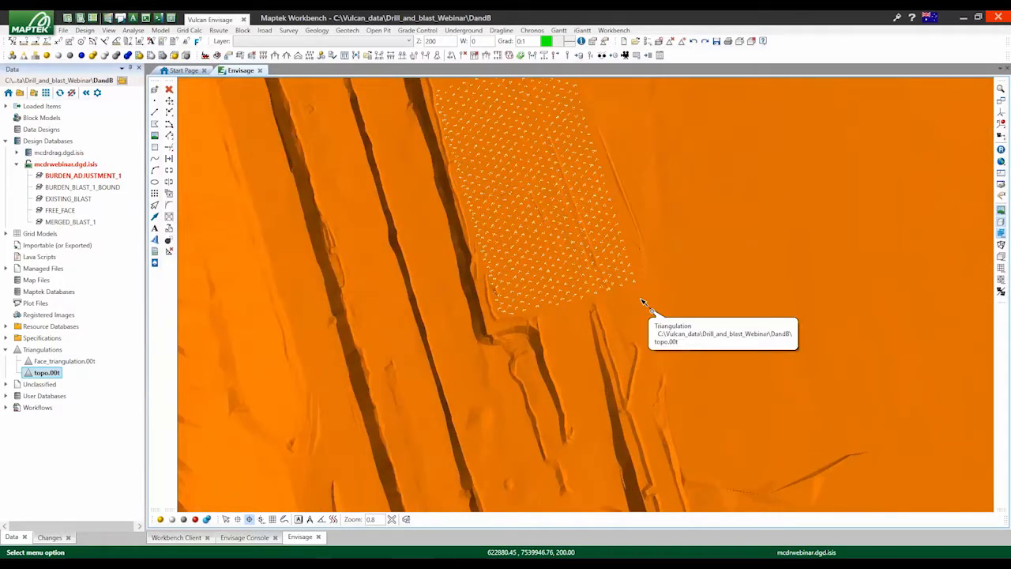
scroll(642, 302, "down", 2)
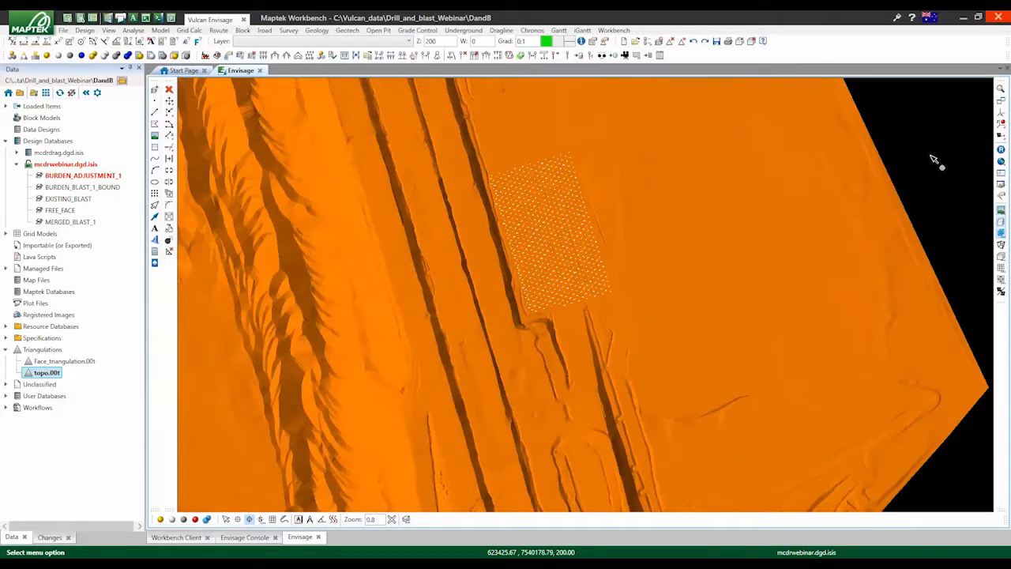
scroll(605, 300, "up", 2)
scroll(604, 301, "up", 2)
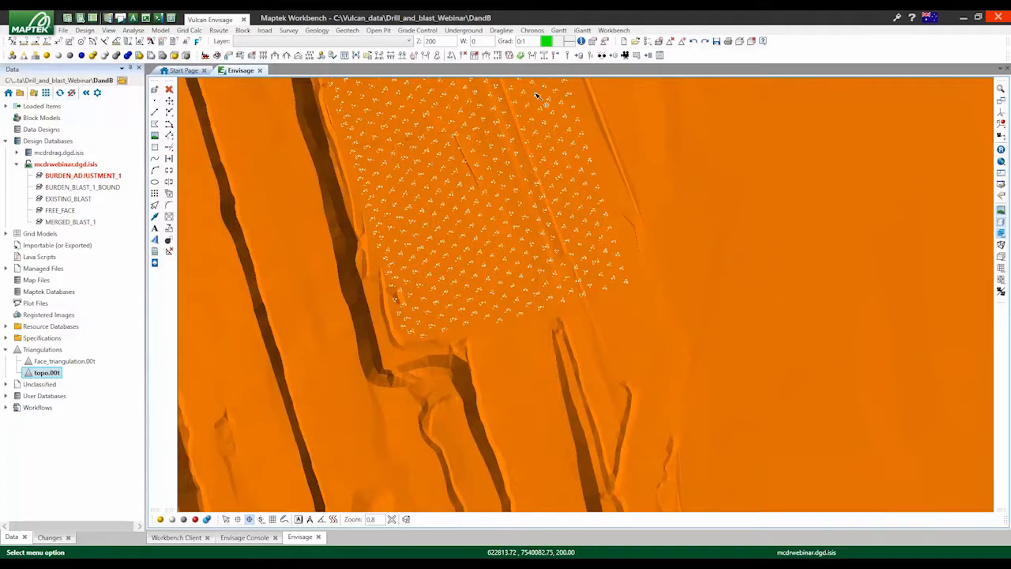
left_click(488, 56)
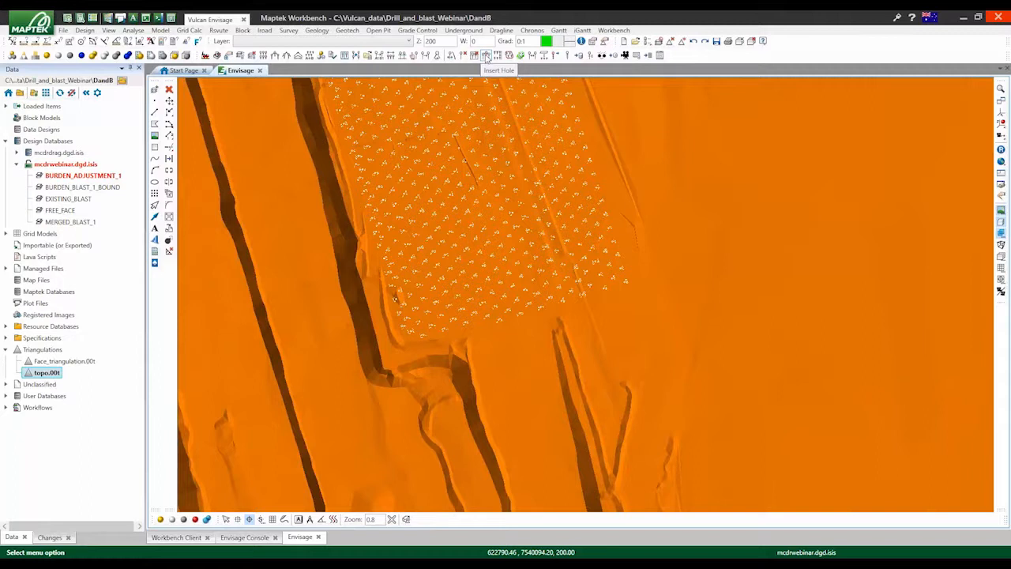
left_click(487, 56)
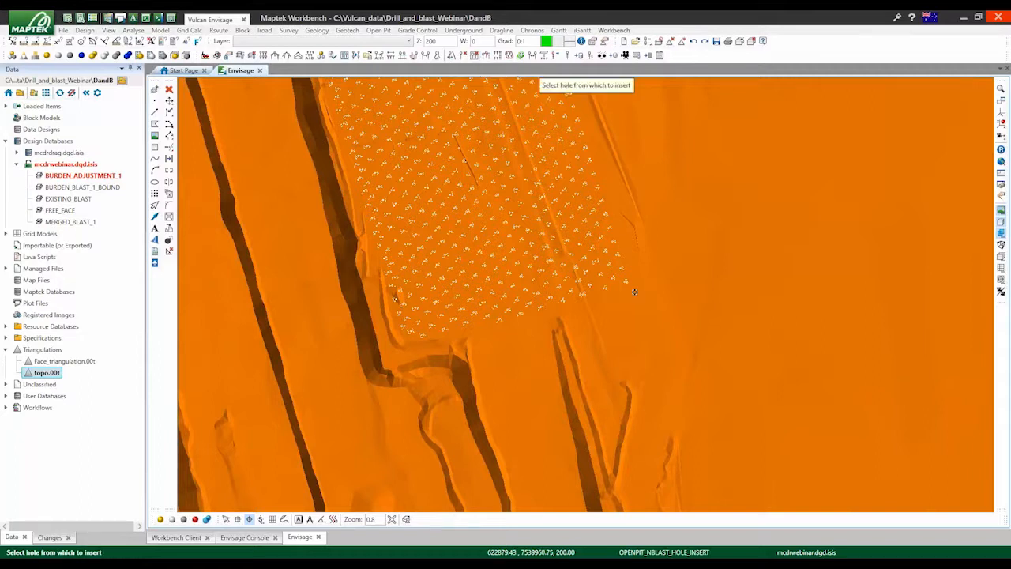
scroll(631, 282, "up", 3)
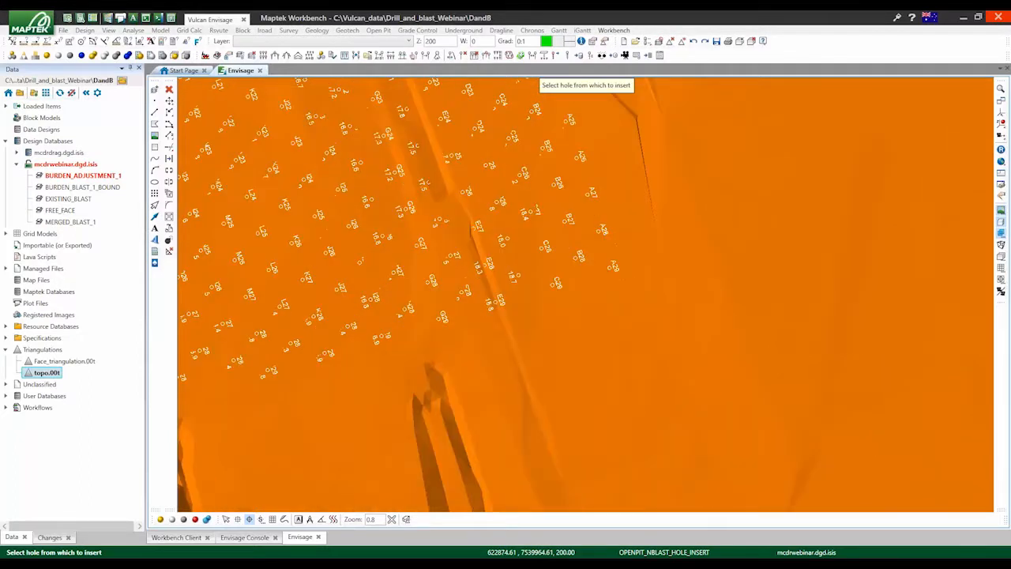
left_click(609, 267)
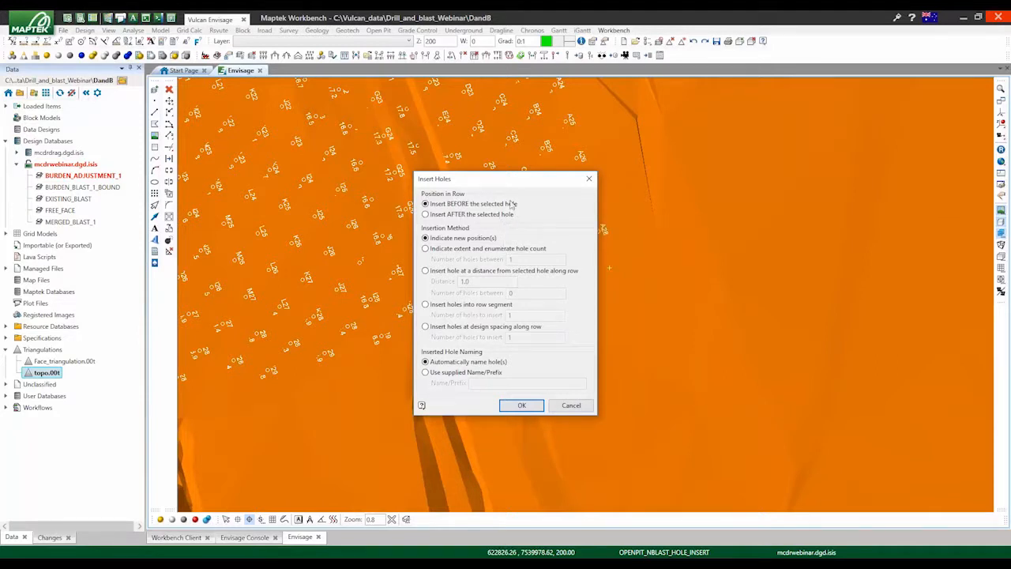
left_click(425, 214)
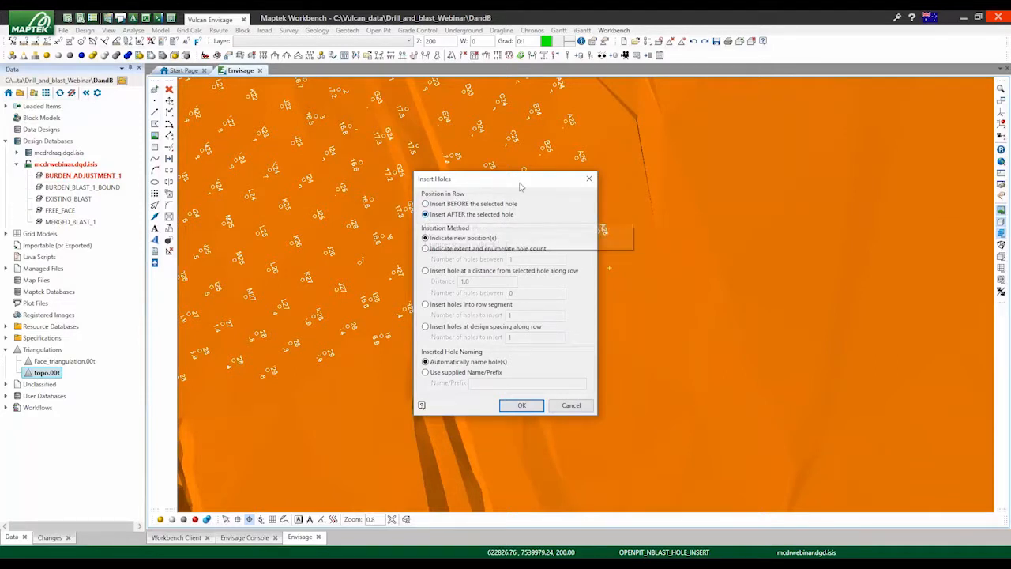
left_click_drag(521, 180, 432, 157)
scroll(622, 253, "down", 2)
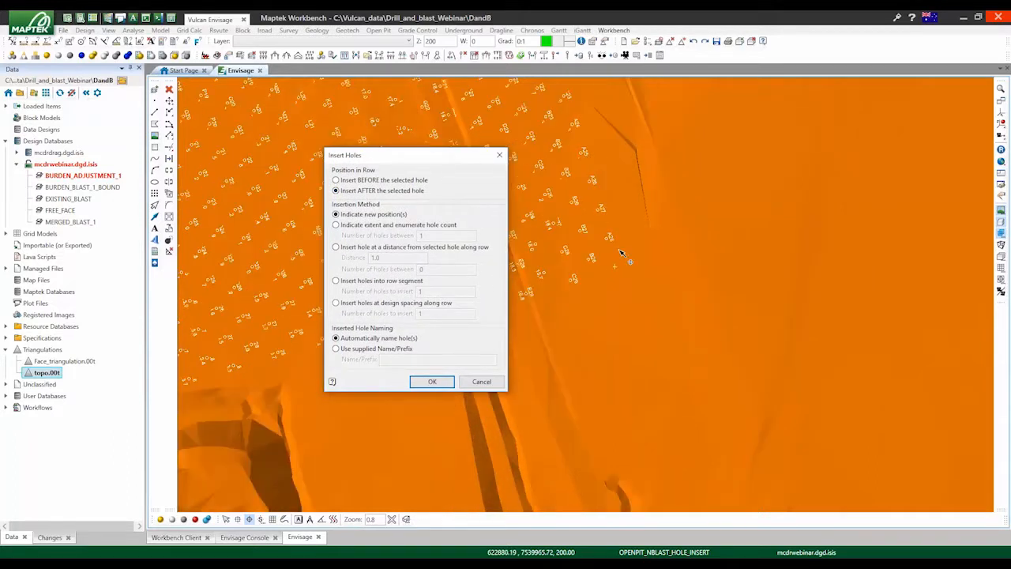
scroll(620, 253, "down", 2)
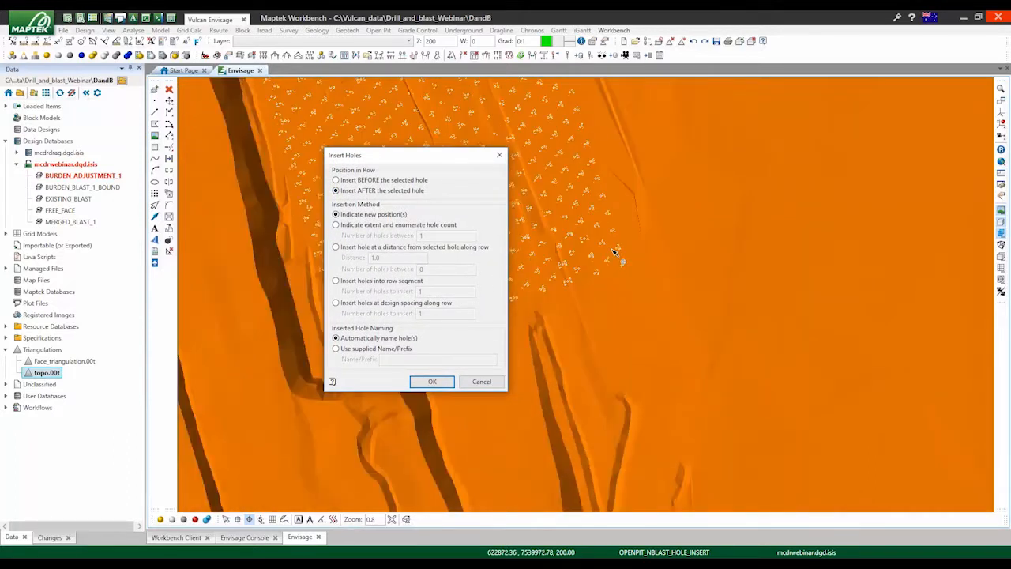
scroll(614, 251, "up", 5)
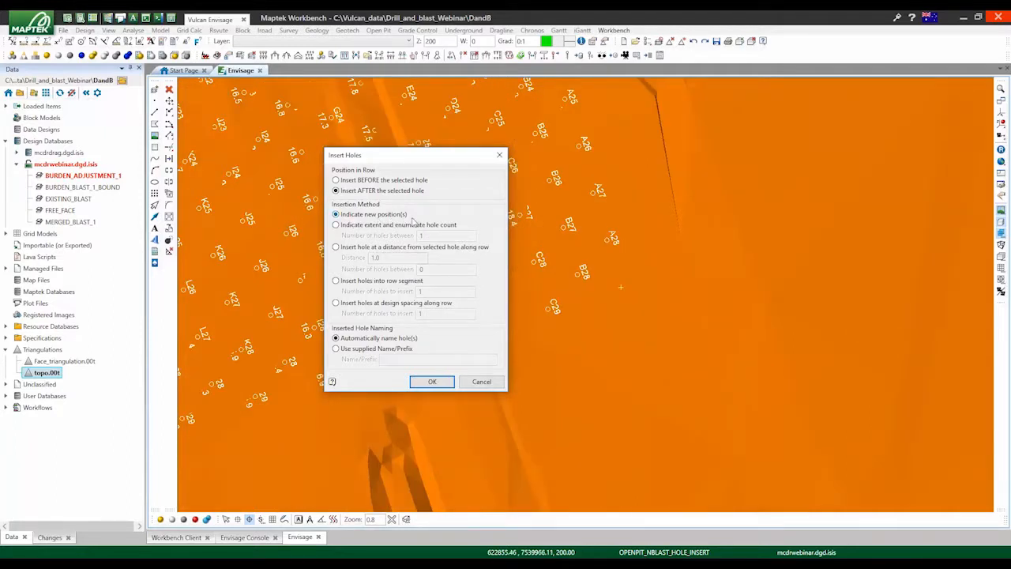
left_click(433, 381)
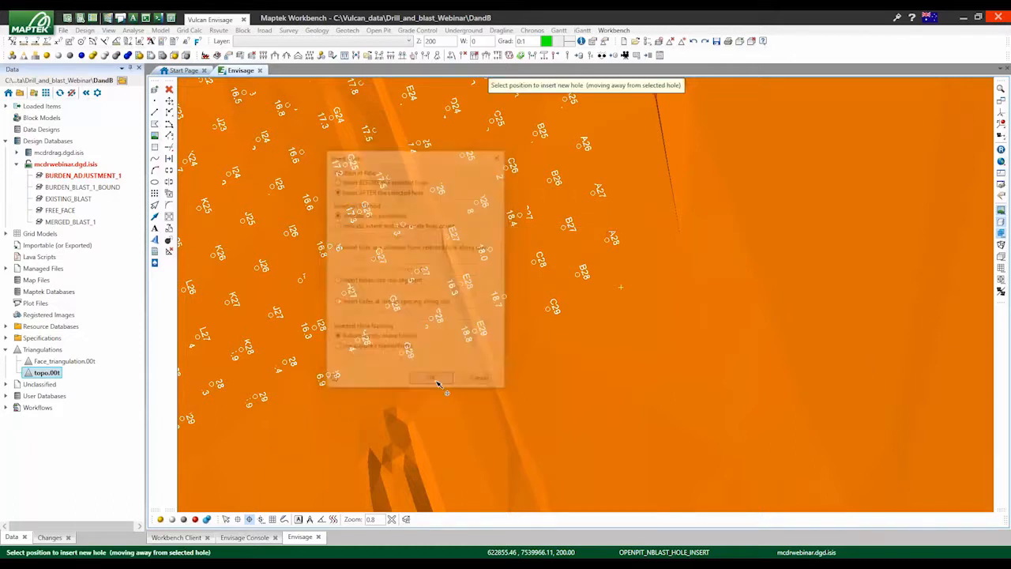
- Indicate six freehand positions leading away from A29 on the open bench and finish the insertion
left_click(649, 338)
left_click(702, 331)
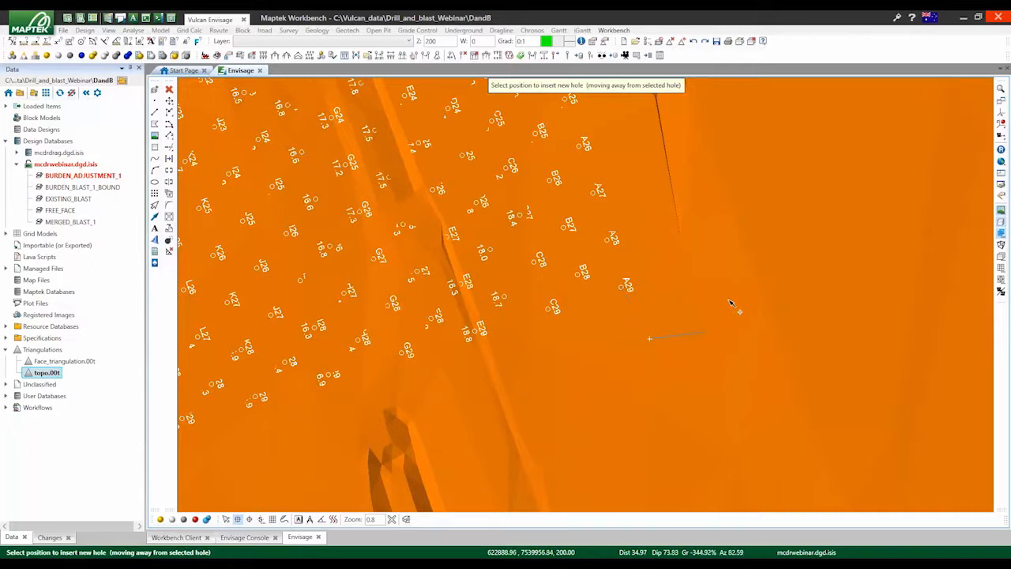
left_click(731, 276)
left_click(758, 232)
left_click(831, 275)
left_click(819, 373)
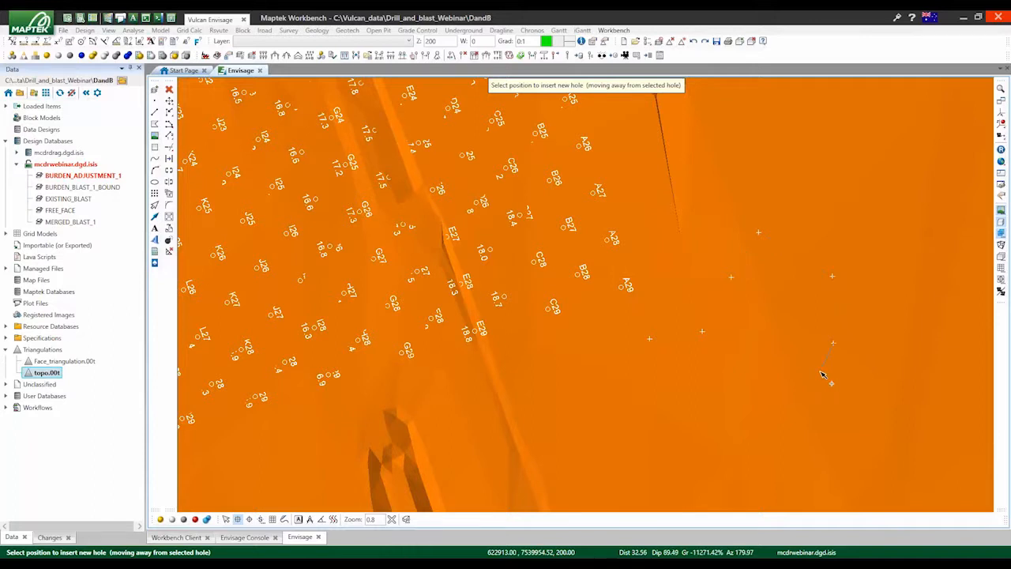
right_click(817, 361)
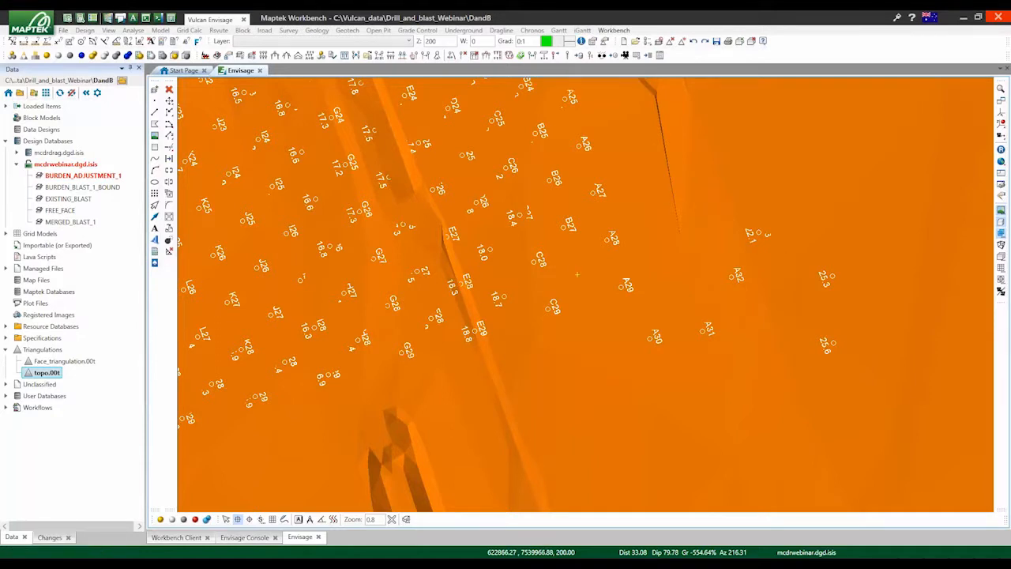
- Insert holes after B28 by indicating an extent beyond the row's end, with 4 holes between
left_click(425, 248)
double_click(510, 259)
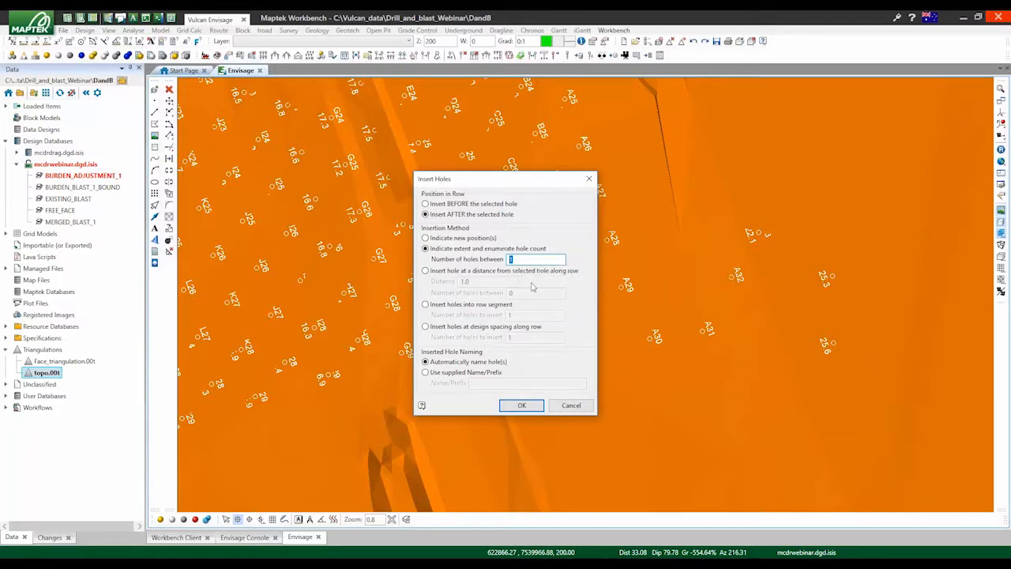
type("4")
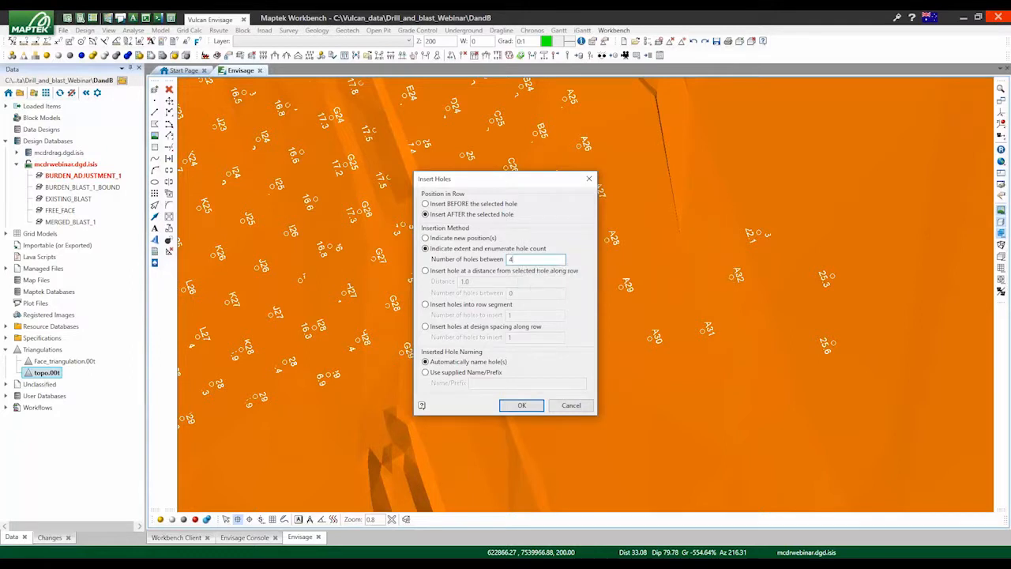
left_click(522, 405)
scroll(582, 271, "down", 2)
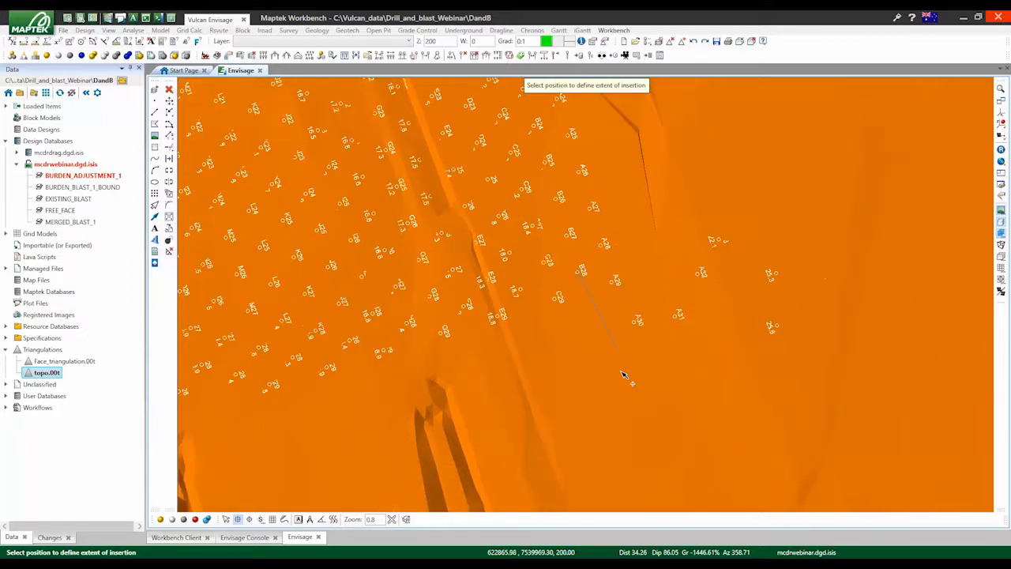
scroll(628, 395, "down", 1)
left_click(630, 411)
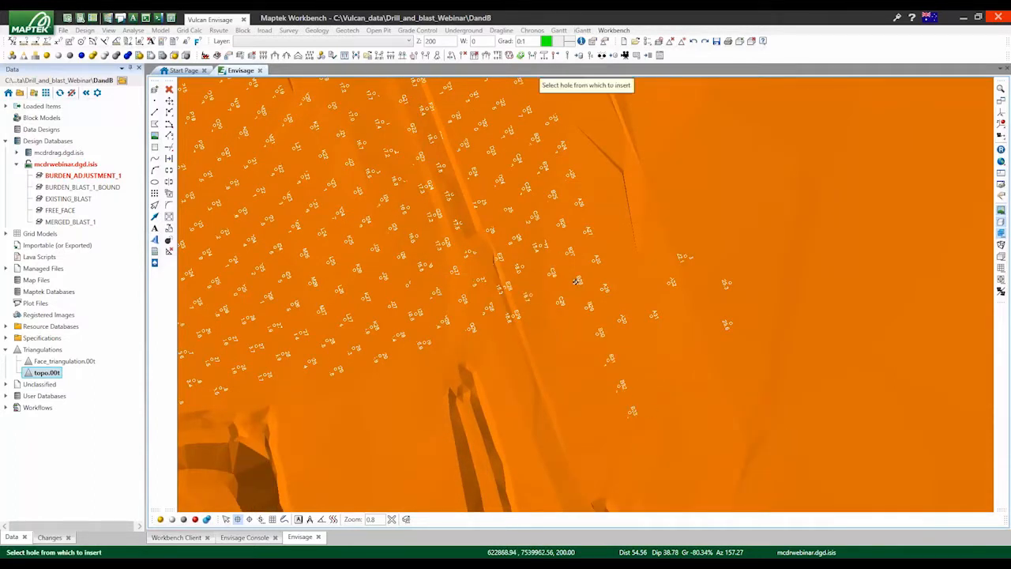
- Insert a hole 18 m along the row after C29, with 1 hole between, extending the row beyond its end
scroll(579, 324, "up", 2)
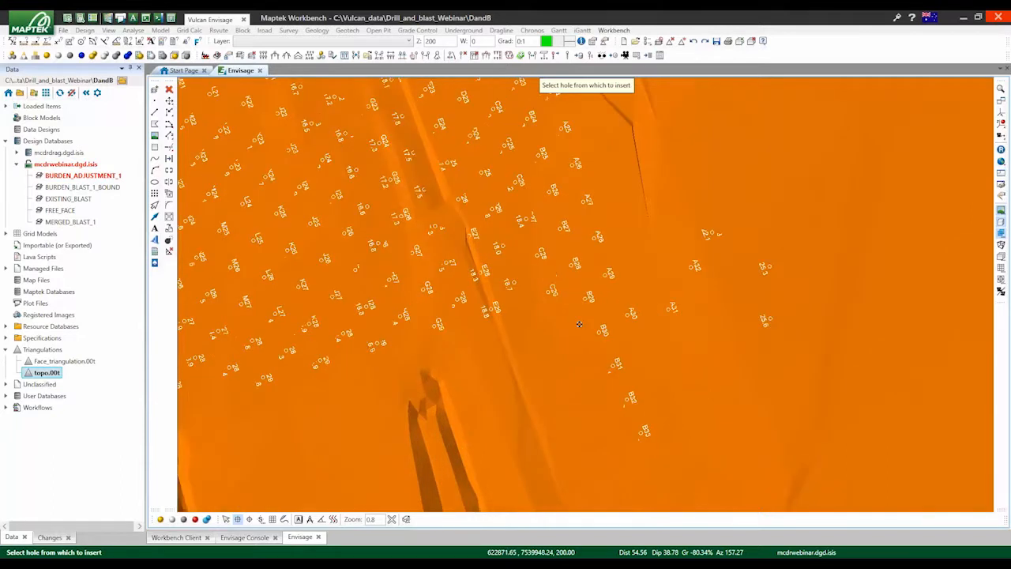
left_click(579, 323)
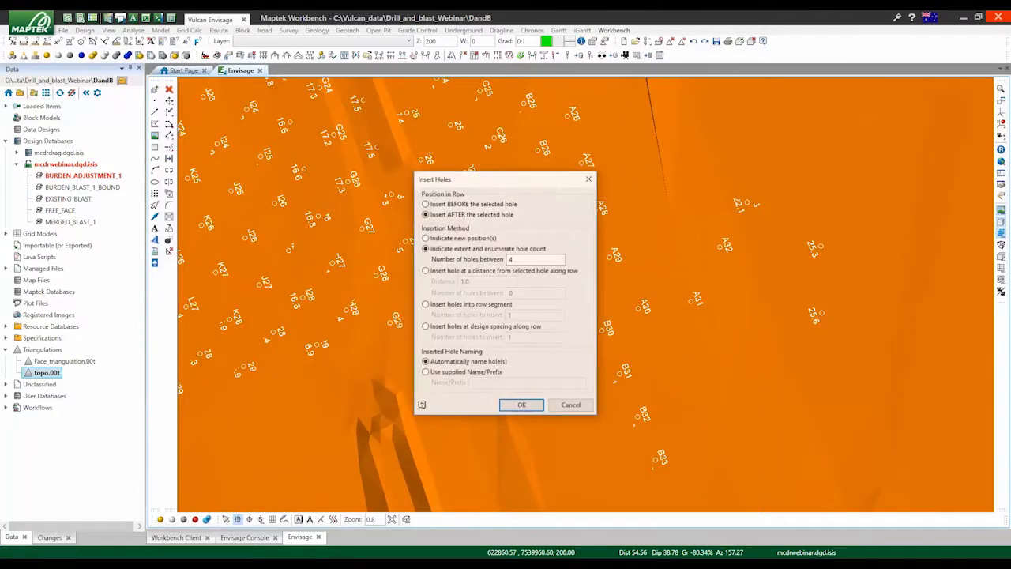
left_click(472, 270)
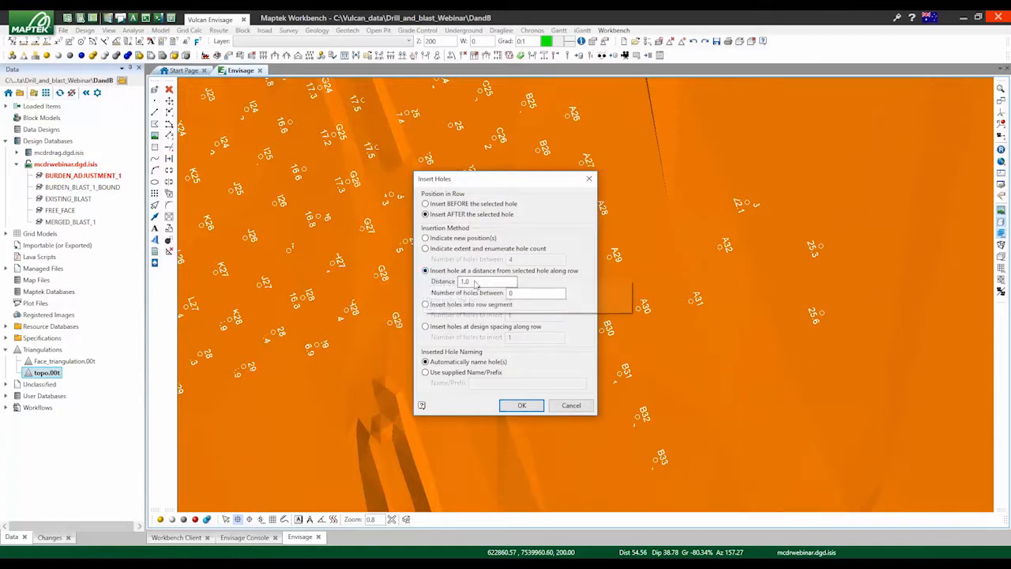
double_click(475, 282)
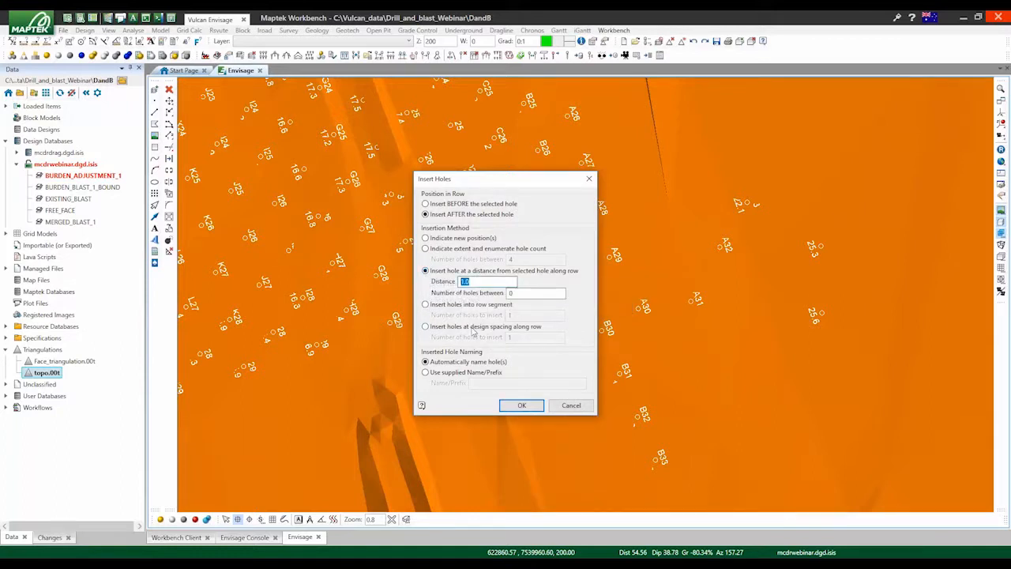
type("18")
left_click(519, 295)
double_click(517, 293)
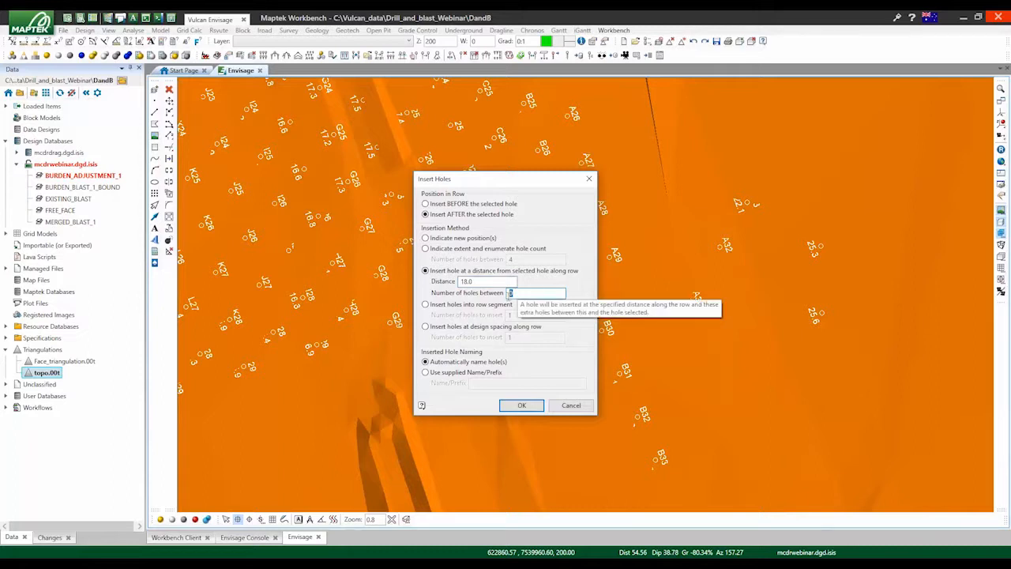
type("1")
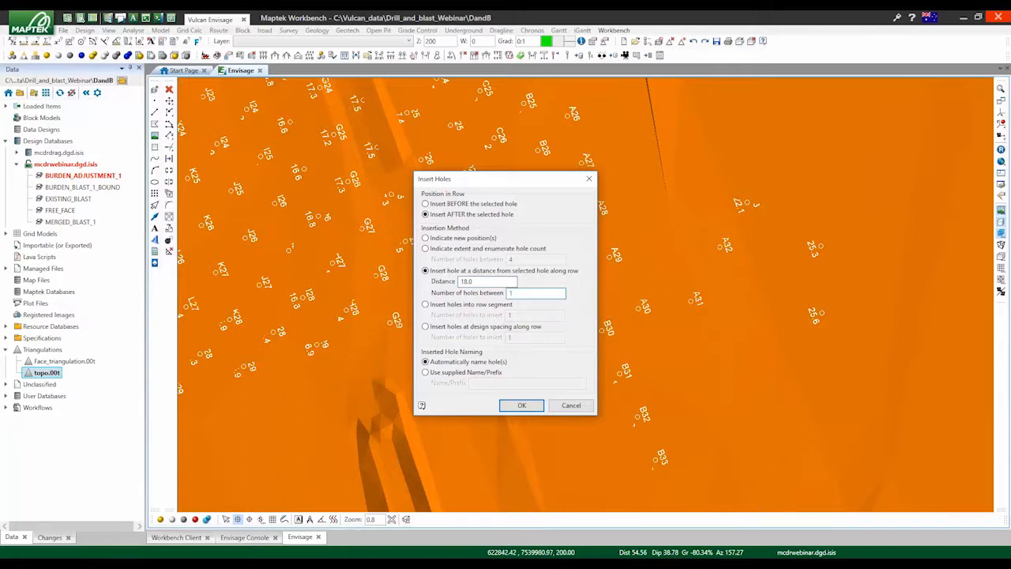
left_click(524, 405)
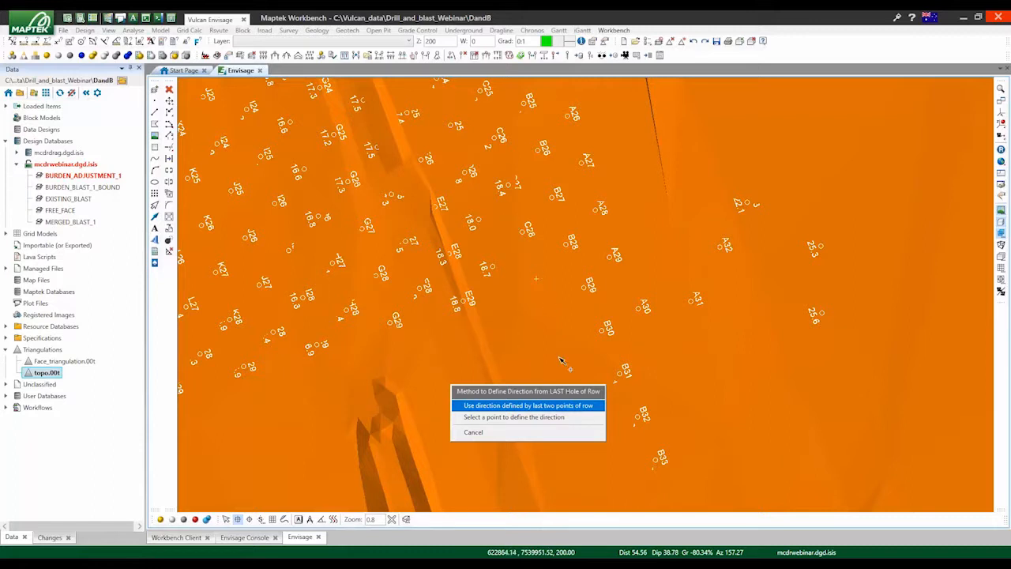
left_click(540, 417)
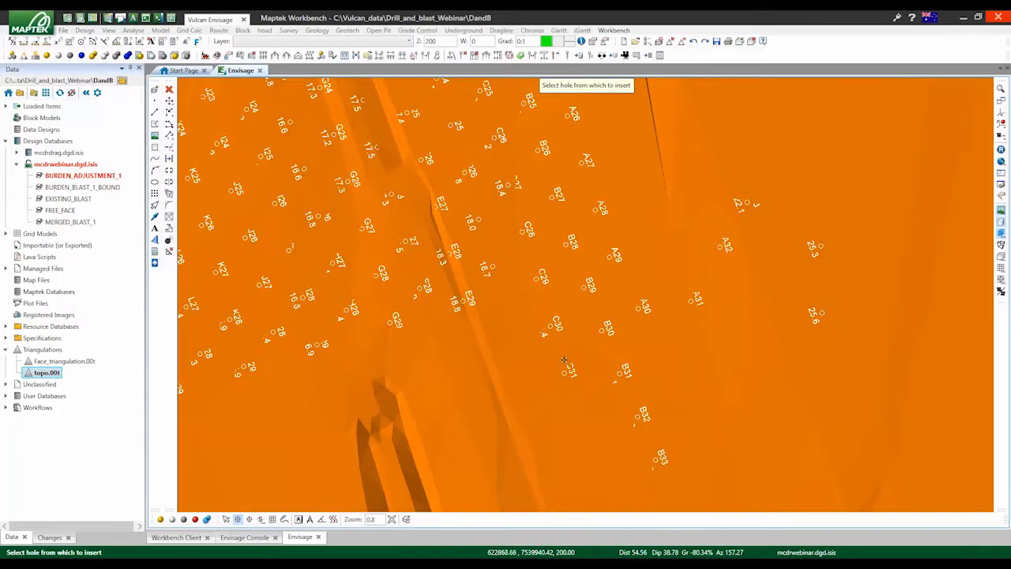
- Select the last hole of row D and choose to insert 5 holes after it at design spacing along the row
scroll(492, 267, "up", 3)
left_click(492, 268)
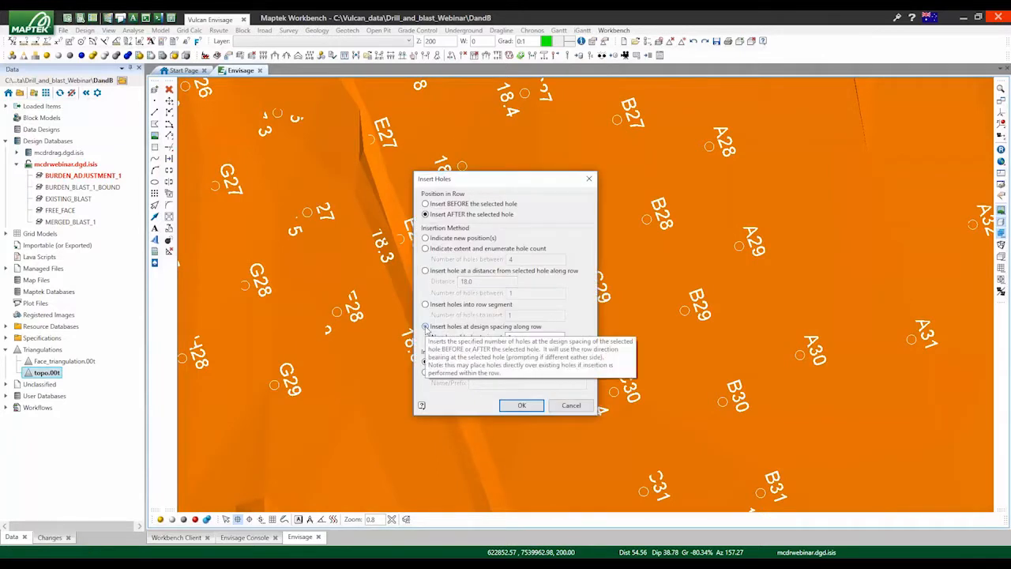
left_click(474, 326)
double_click(510, 338)
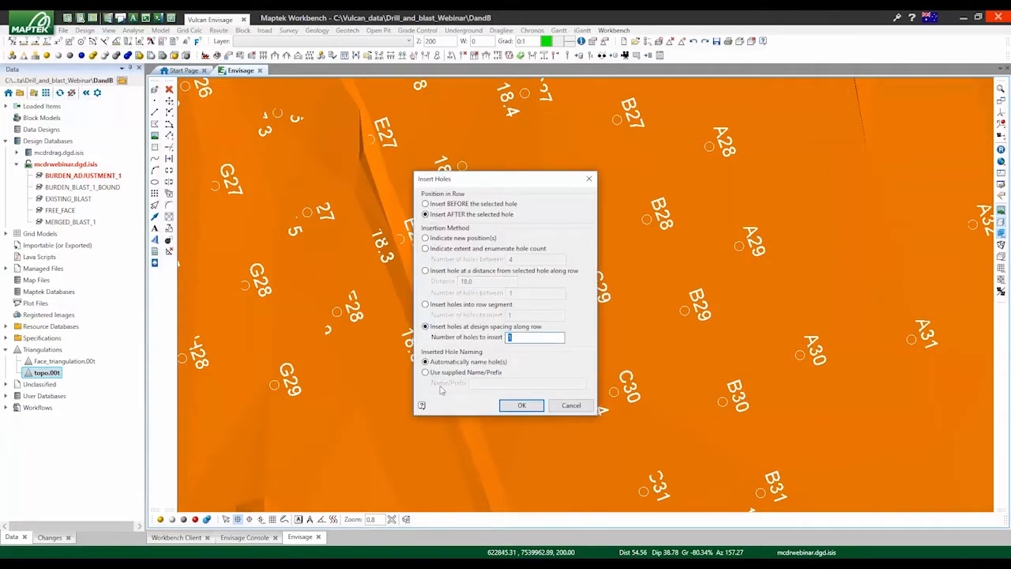
type("5")
left_click_drag(487, 180, 322, 154)
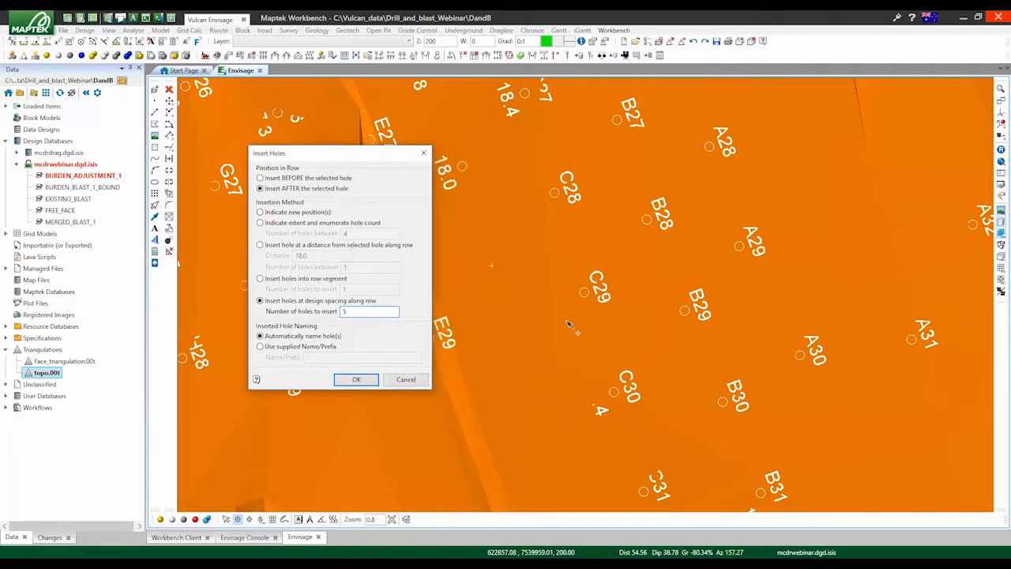
- Generate the row D holes using the row bearing at the selected hole as direction, and end the hole insertion
scroll(553, 316, "down", 2)
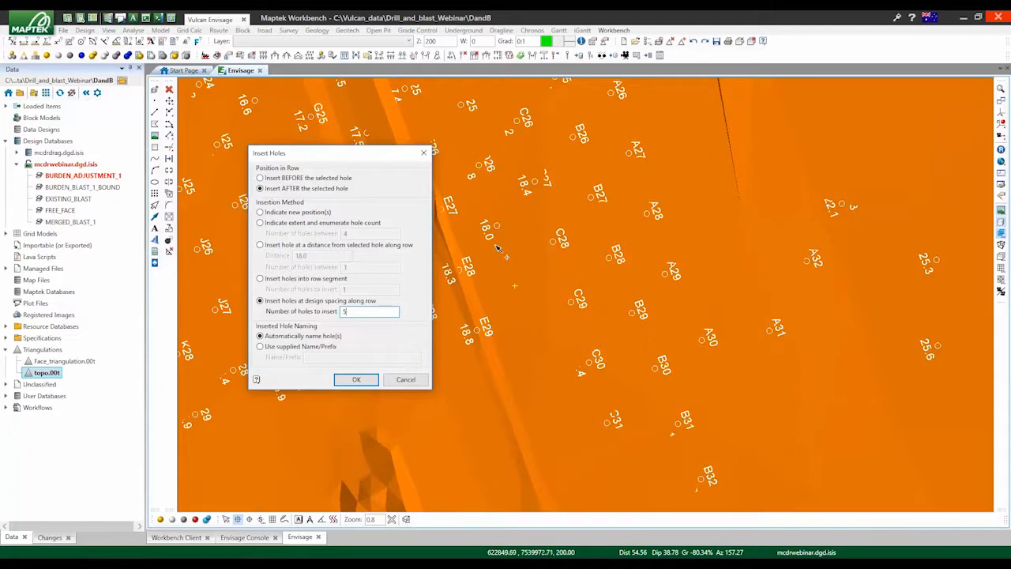
left_click(356, 380)
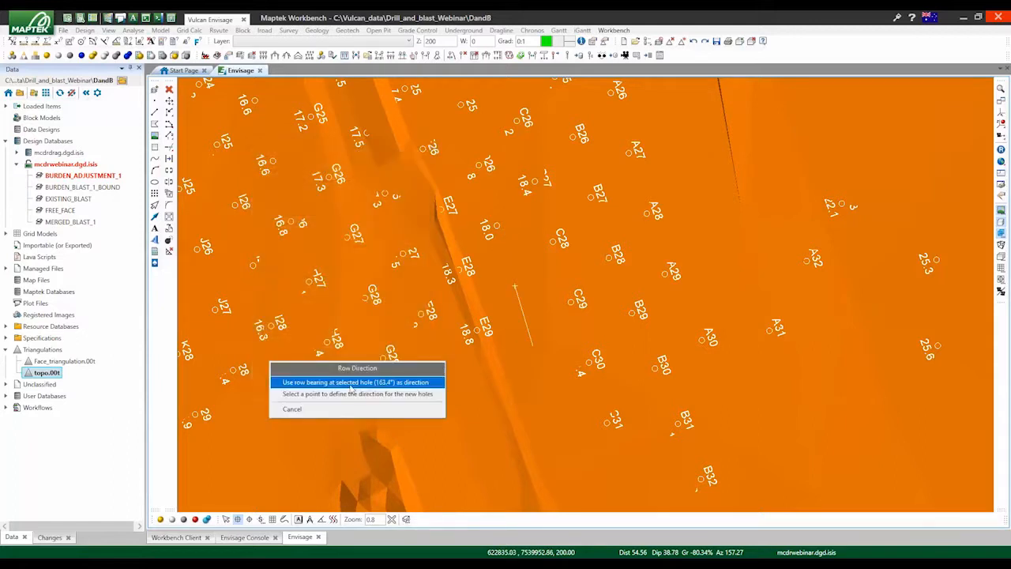
left_click(352, 383)
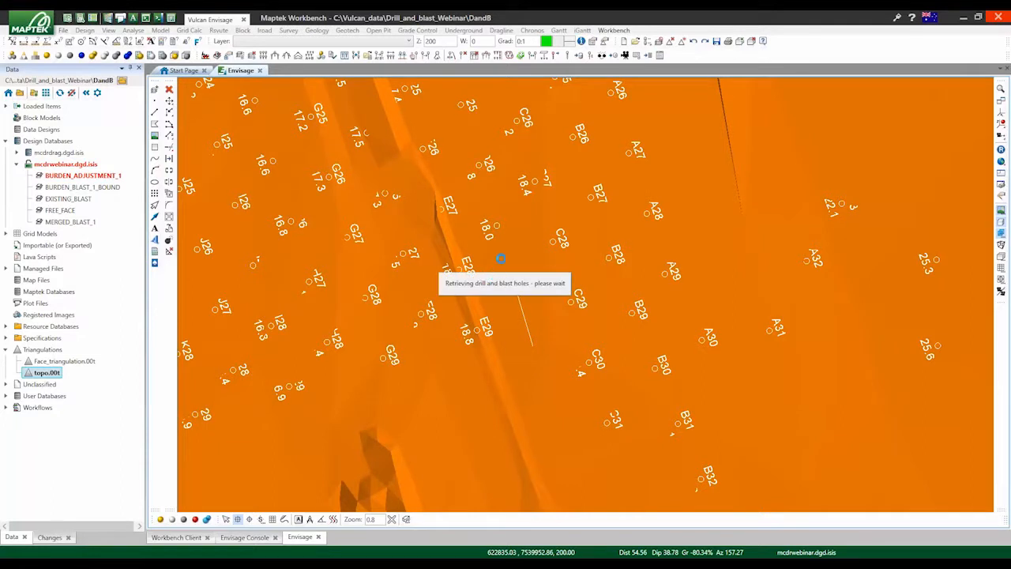
scroll(505, 235, "down", 2)
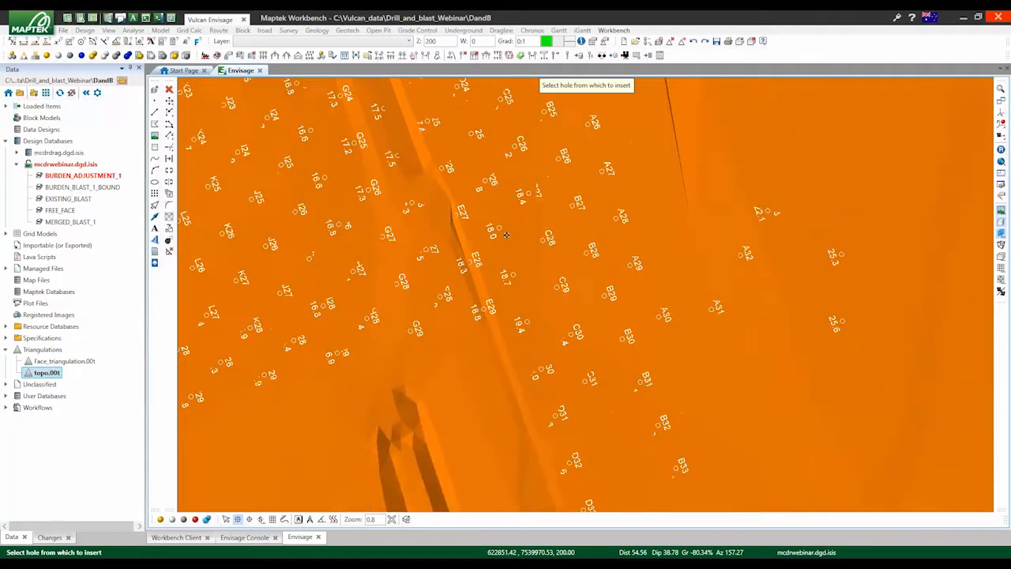
scroll(506, 235, "down", 2)
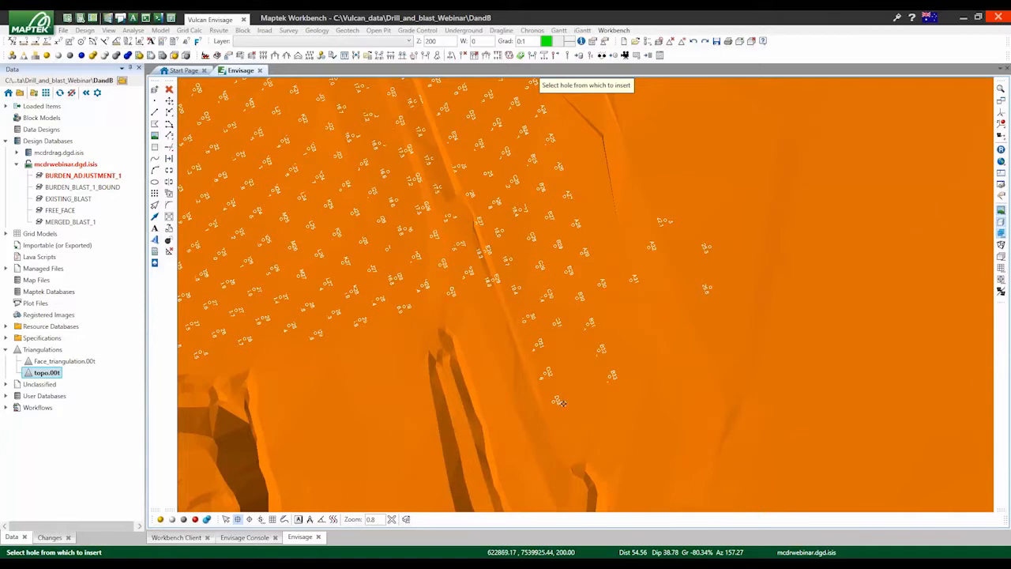
scroll(559, 403, "up", 1)
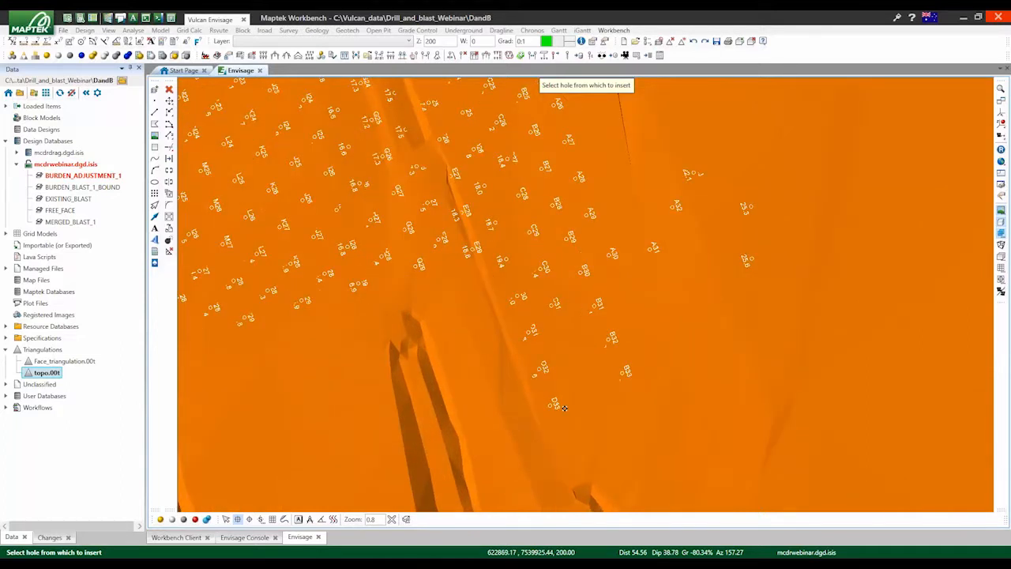
scroll(562, 403, "up", 1)
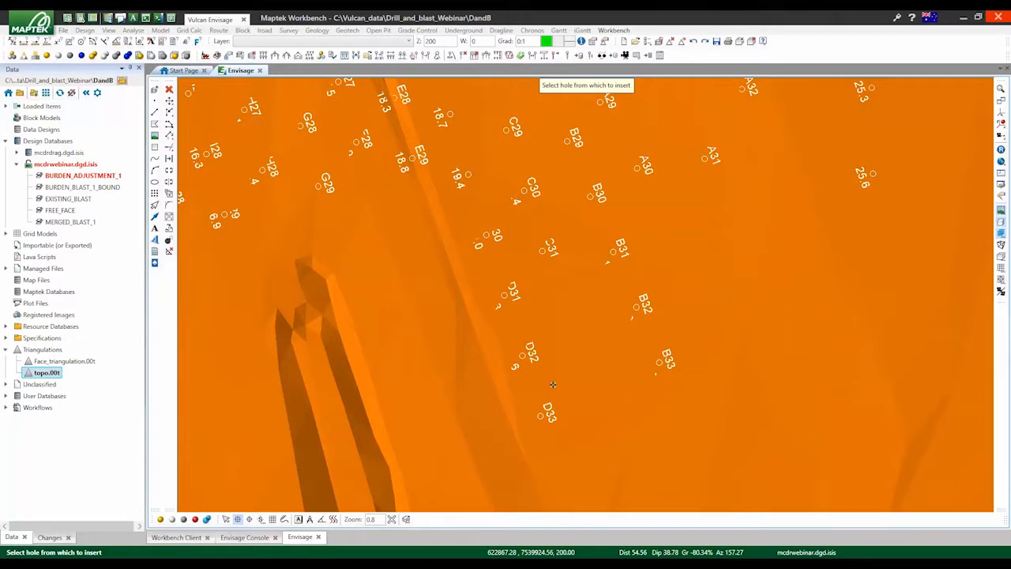
scroll(556, 385, "down", 2)
right_click(766, 339)
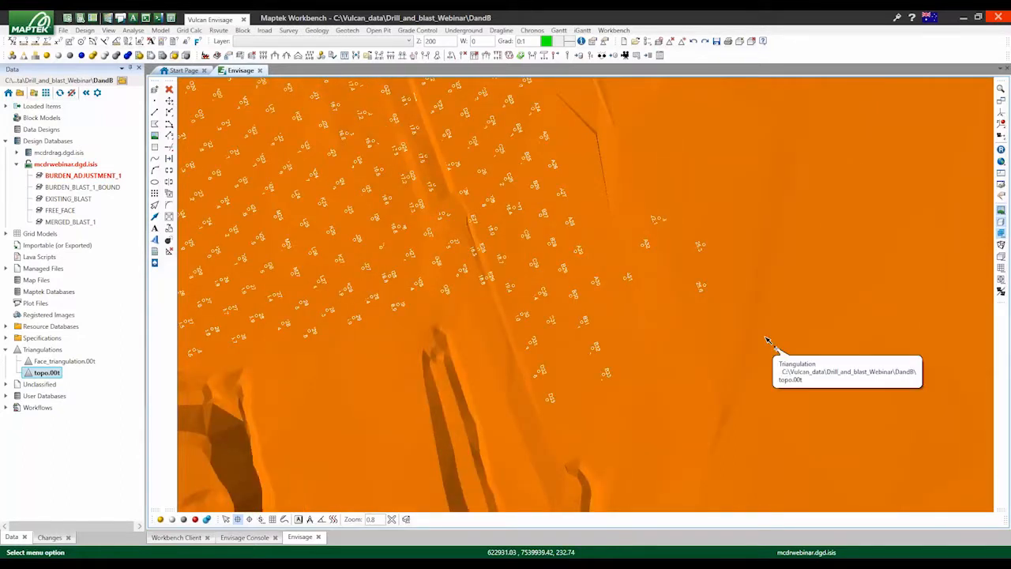
scroll(569, 444, "down", 2)
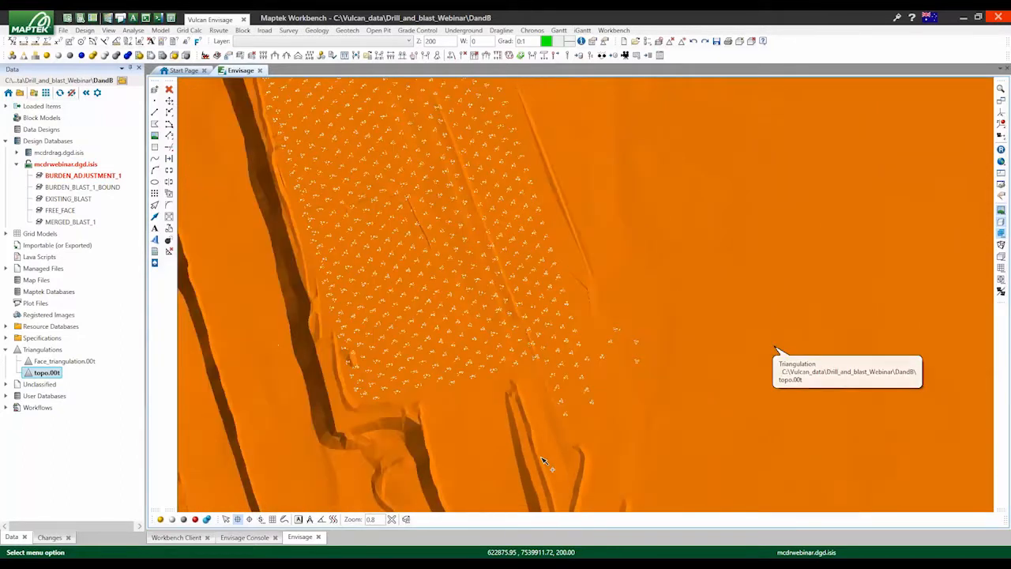
scroll(543, 460, "down", 2)
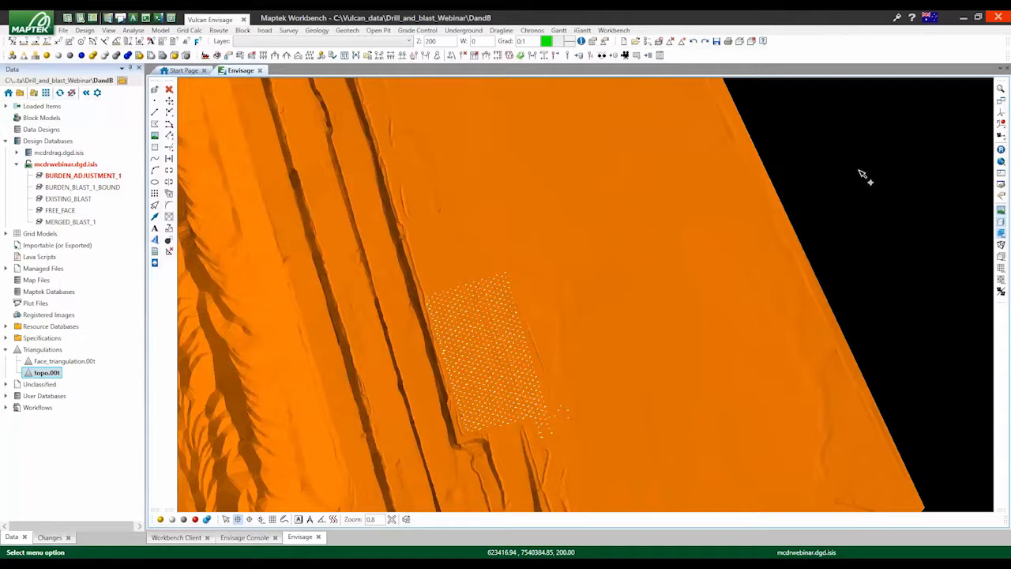
scroll(863, 176, "up", 2)
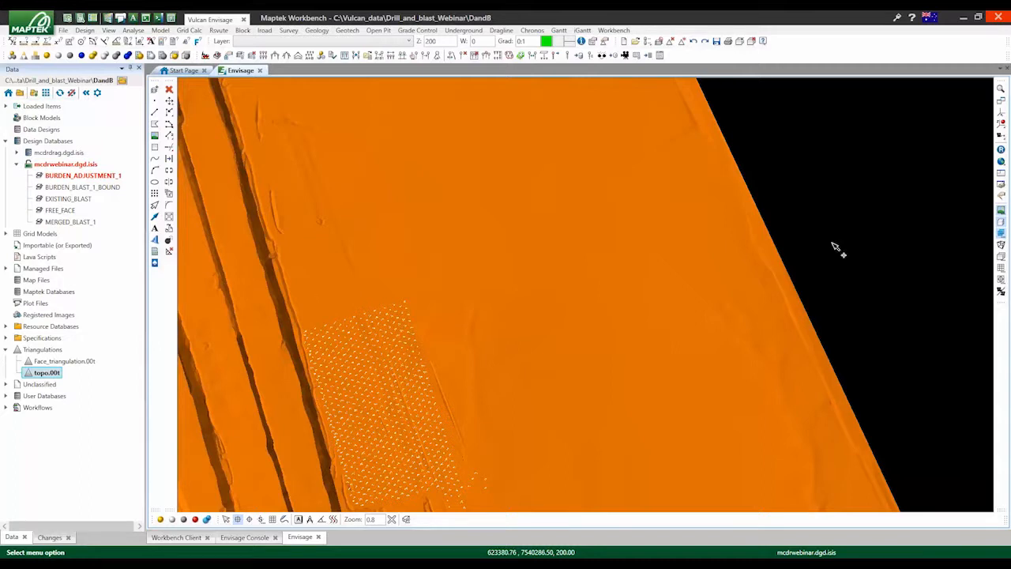
scroll(832, 243, "down", 1)
- Review the hole layout and row 6-n hole design details in the free_face pattern specification, and close it without saving
left_click(228, 56)
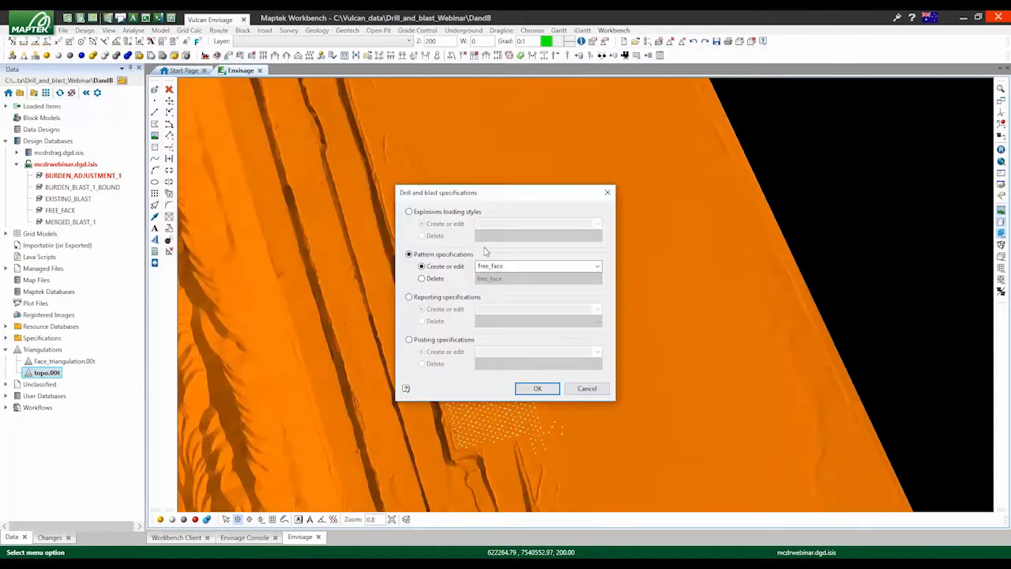
left_click(534, 388)
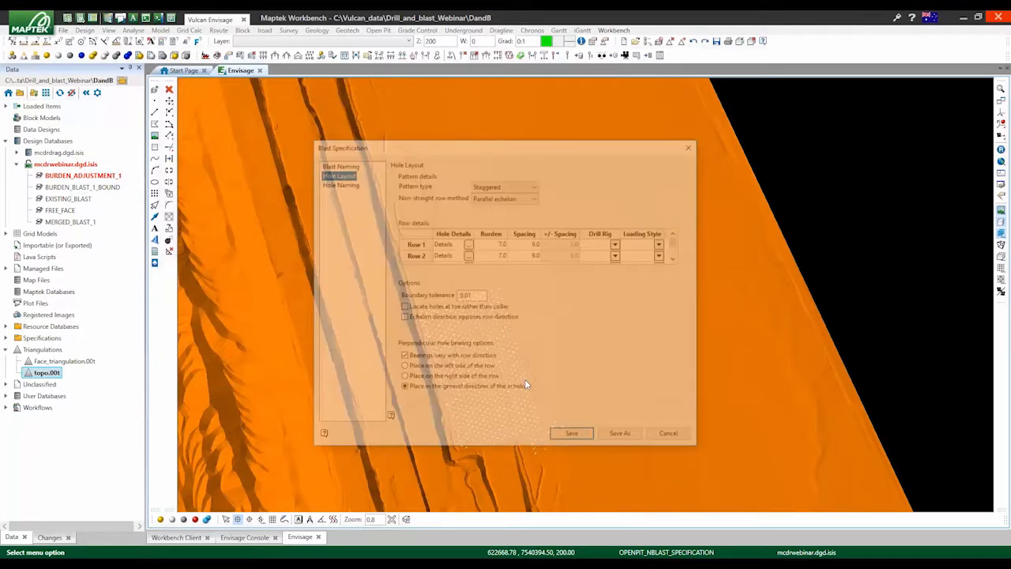
left_click(524, 379)
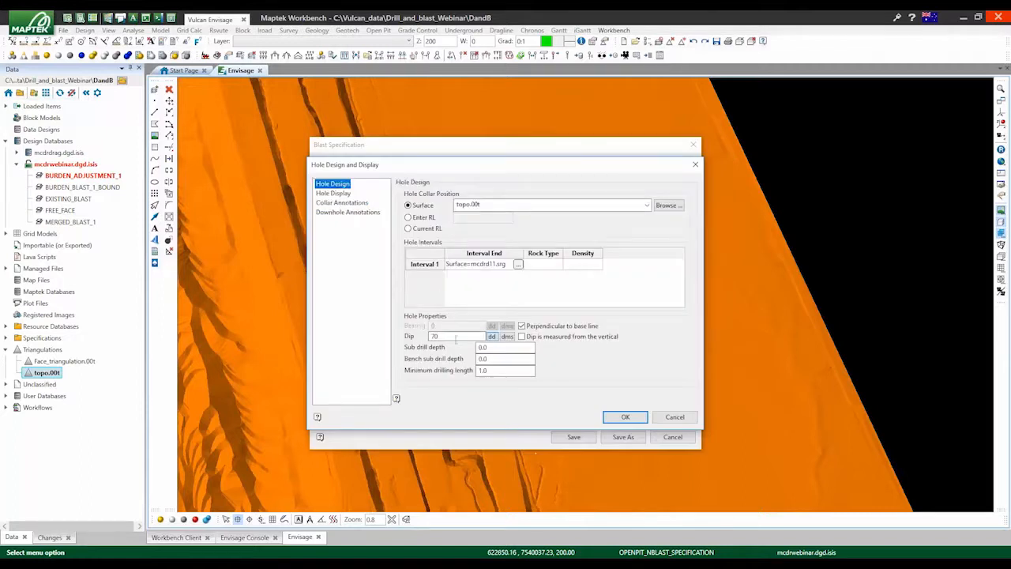
left_click(695, 165)
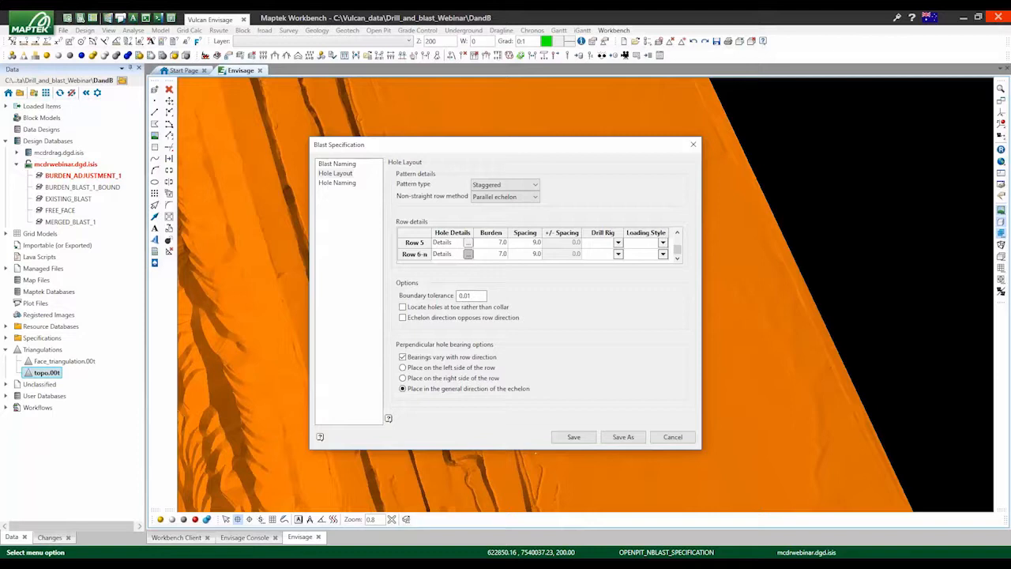
left_click(672, 437)
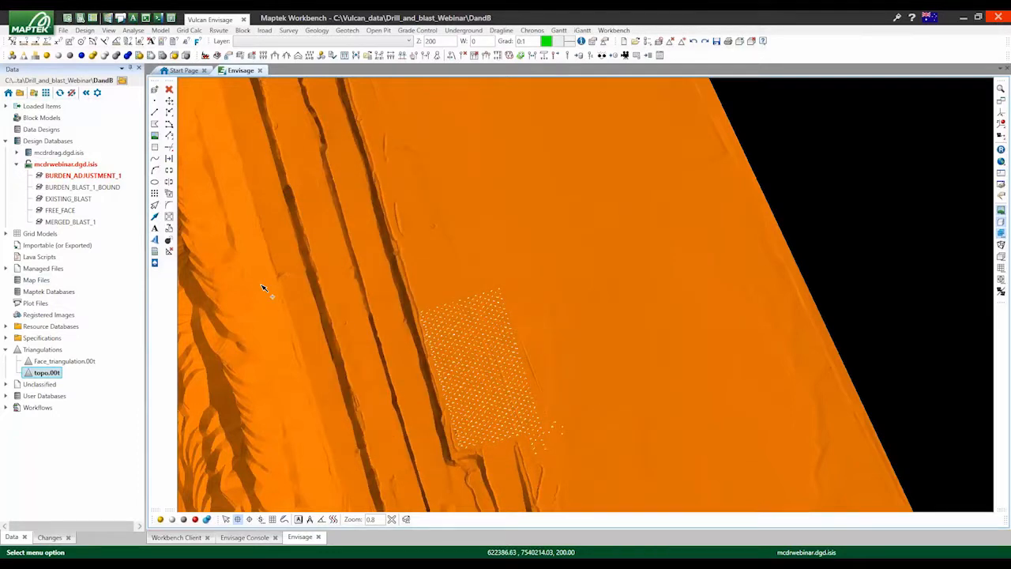